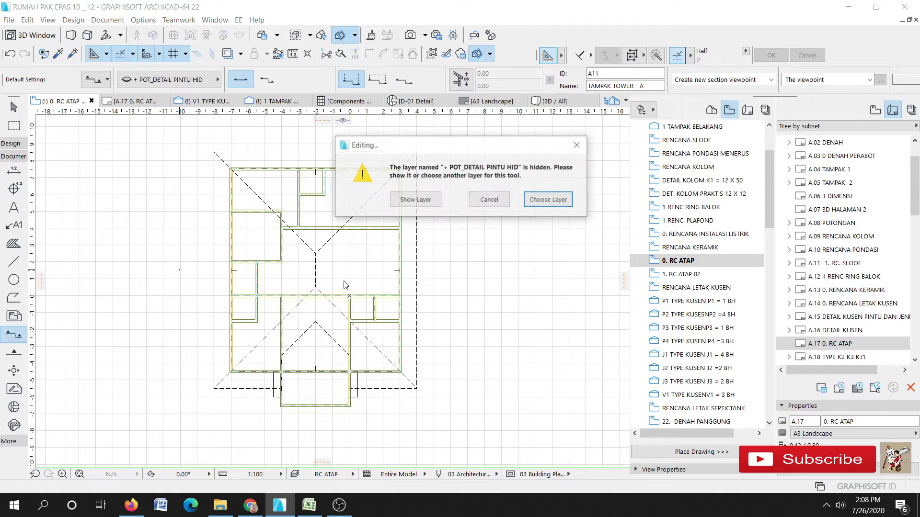
Step: Look through the section tool's layer list for a layer suited to the roof truss section
{"action": "left_click", "coordinate": [439, 200]}
{"action": "left_click", "coordinate": [164, 81]}
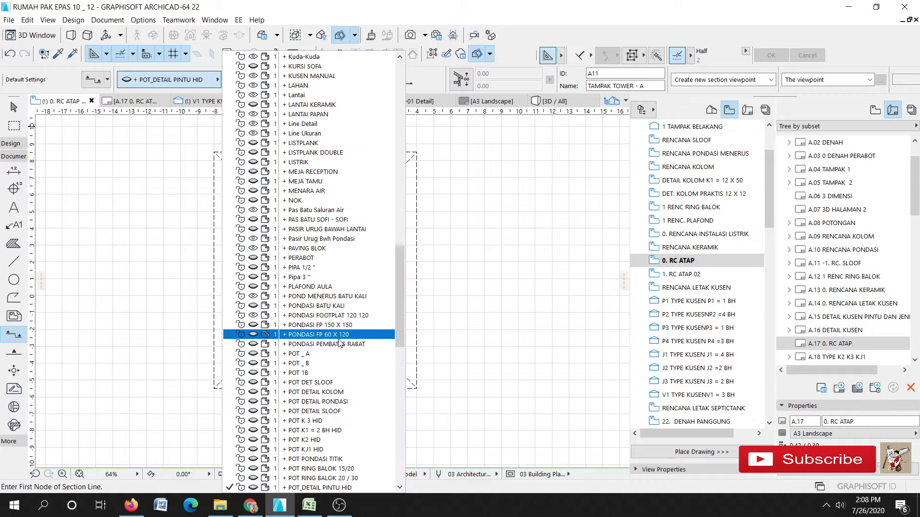
{"action": "scroll", "coordinate": [348, 407], "scroll_direction": "down", "scroll_amount": 2}
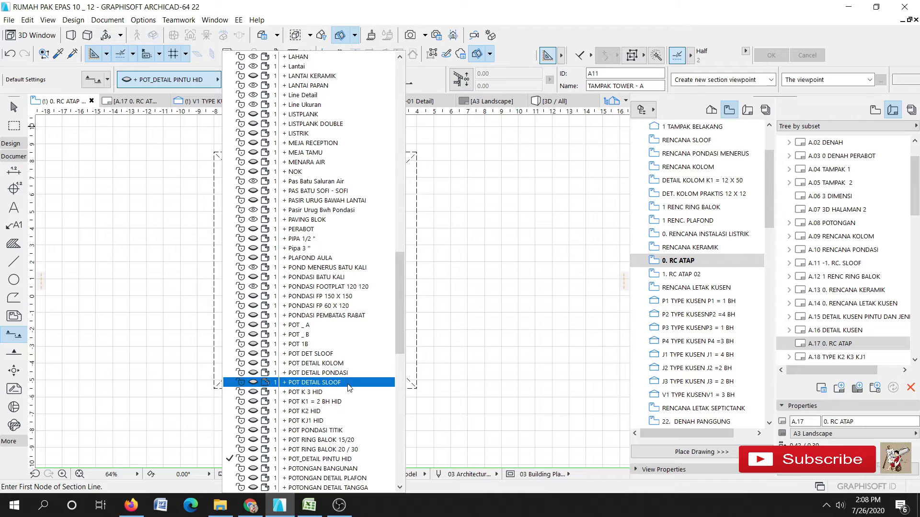
{"action": "scroll", "coordinate": [350, 388], "scroll_direction": "down", "scroll_amount": 2}
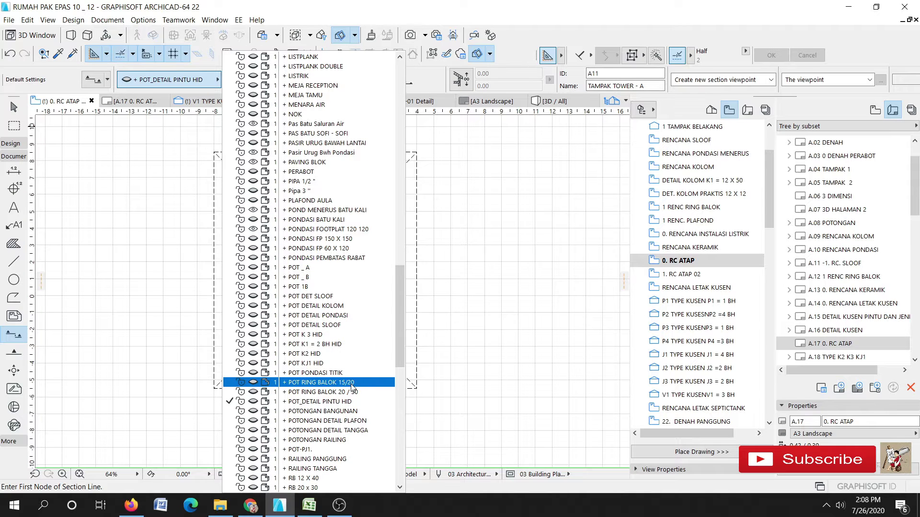
{"action": "scroll", "coordinate": [352, 386], "scroll_direction": "down", "scroll_amount": 2}
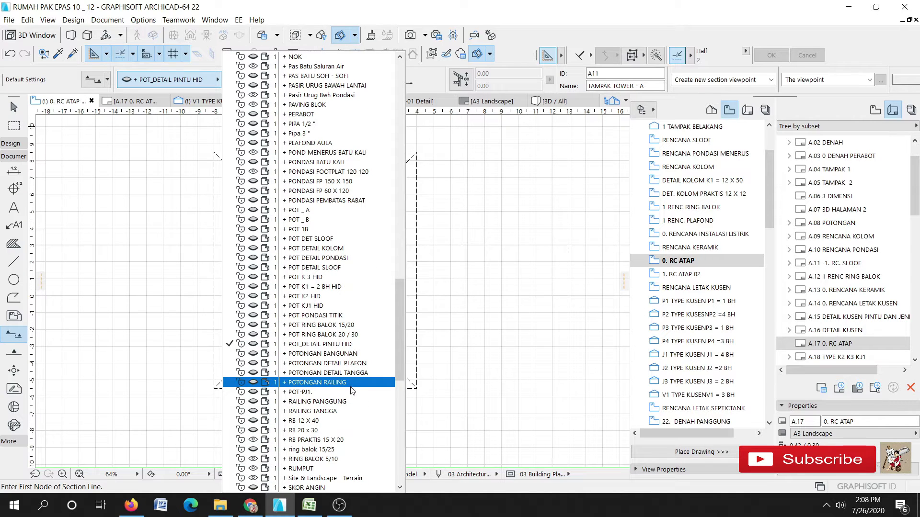
{"action": "scroll", "coordinate": [353, 390], "scroll_direction": "down", "scroll_amount": 1}
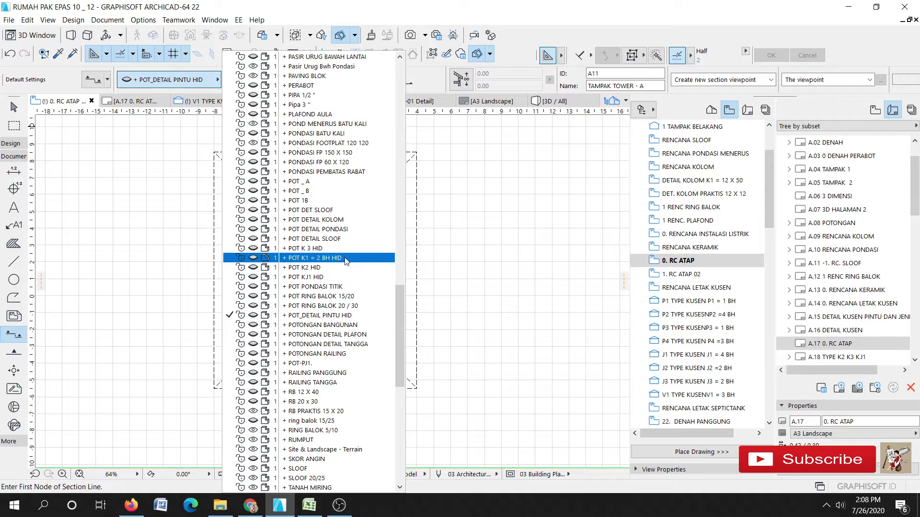
{"action": "key", "text": "Escape"}
{"action": "key", "text": "Escape"}
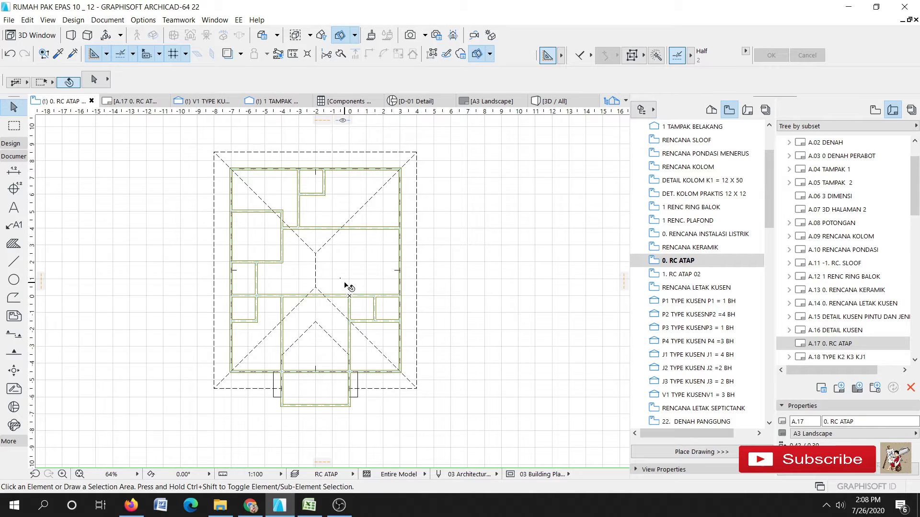
Step: Rename the layer "+ POT K1 = 2 BH HID" in the layer settings with a name beginning "+ POT DETAIL KUDA -"
{"action": "key", "text": "ctrl+l"}
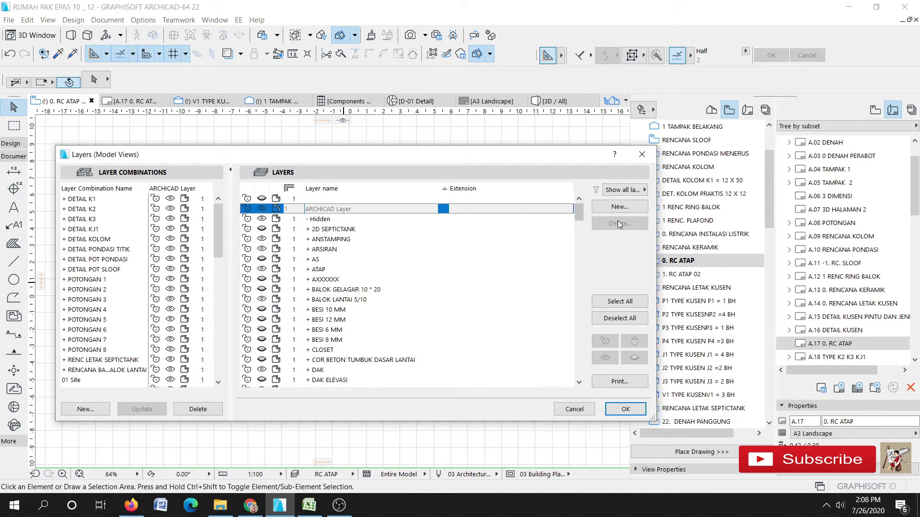
{"action": "scroll", "coordinate": [379, 335], "scroll_direction": "down", "scroll_amount": 15}
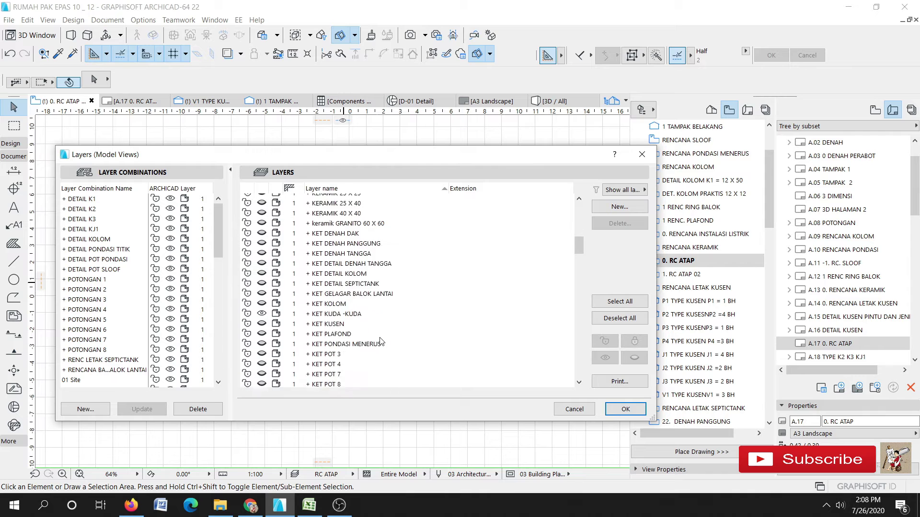
{"action": "scroll", "coordinate": [381, 341], "scroll_direction": "down", "scroll_amount": 5}
{"action": "scroll", "coordinate": [382, 340], "scroll_direction": "down", "scroll_amount": 12}
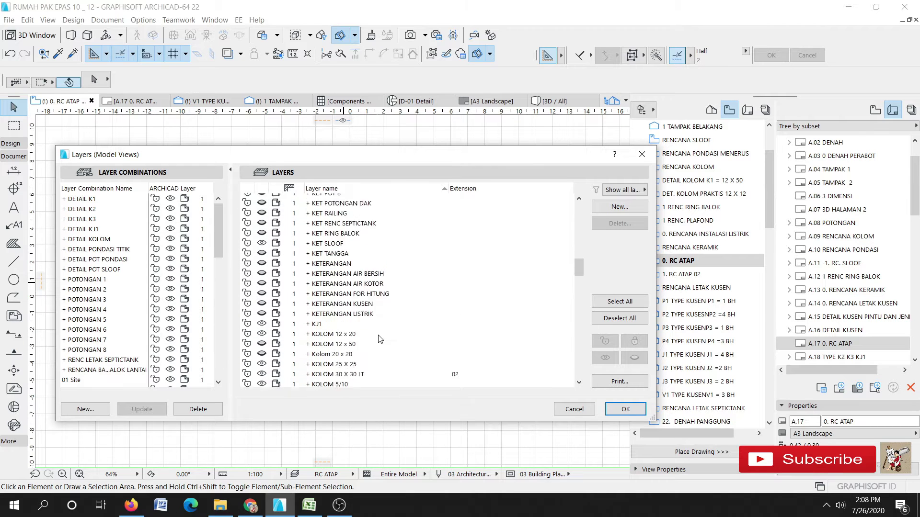
{"action": "scroll", "coordinate": [379, 339], "scroll_direction": "down", "scroll_amount": 10}
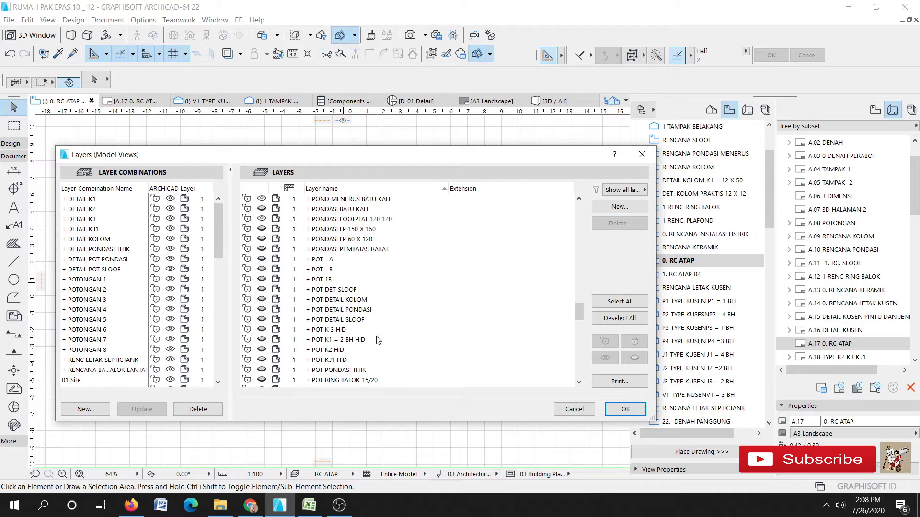
{"action": "left_click", "coordinate": [361, 340]}
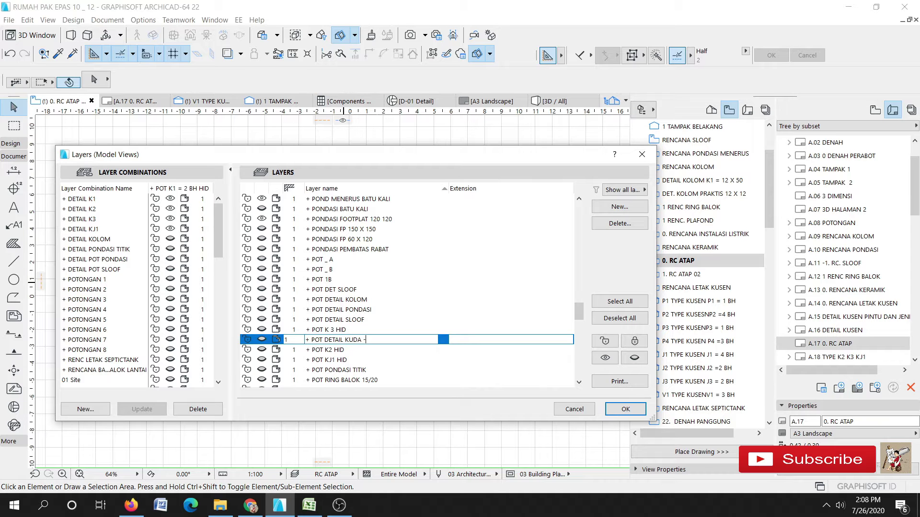
{"action": "key", "text": "Return"}
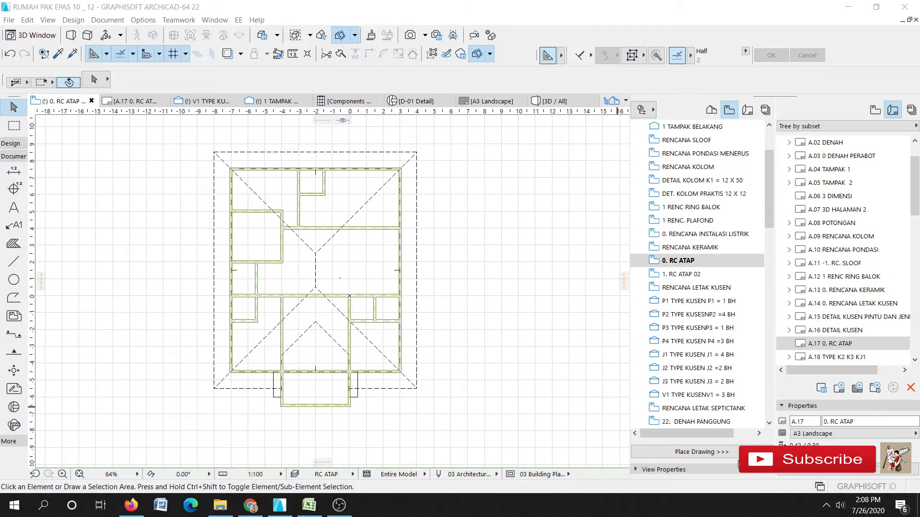
{"action": "scroll", "coordinate": [357, 256], "scroll_direction": "up", "scroll_amount": 3}
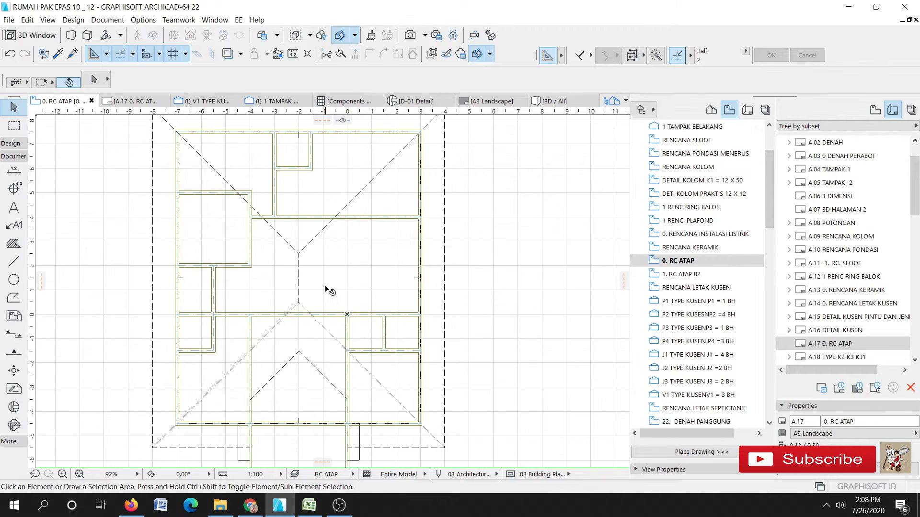
{"action": "middle_click_drag", "start_coordinate": [347, 293], "coordinate": [346, 305]}
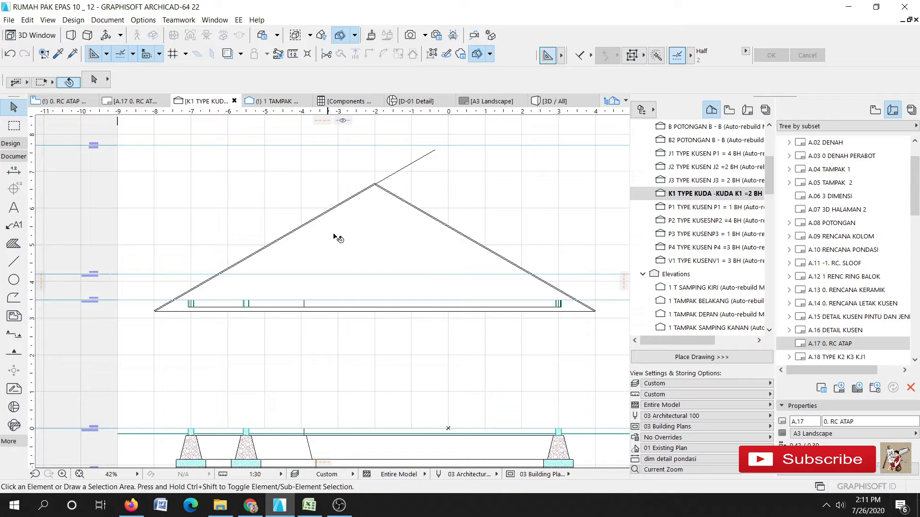
{"action": "left_click", "coordinate": [381, 183]}
{"action": "right_click", "coordinate": [382, 179]}
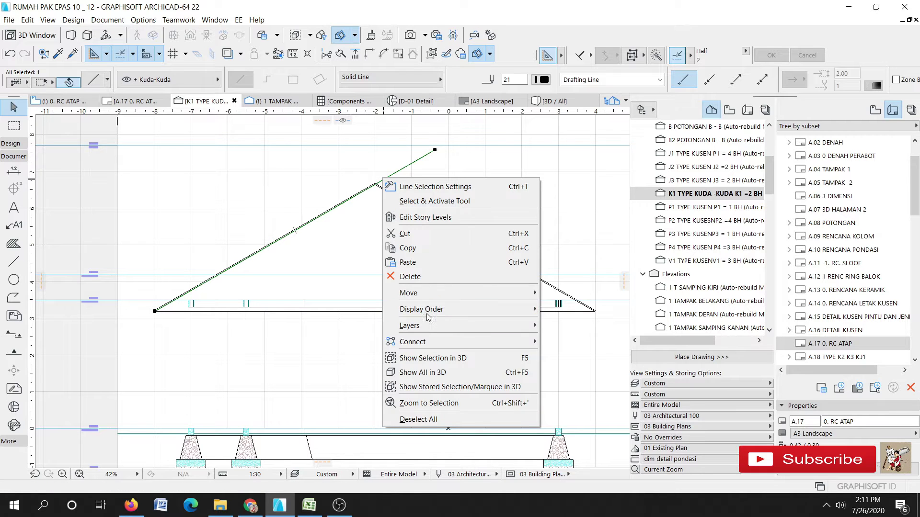
{"action": "mouse_move", "coordinate": [440, 298]}
{"action": "left_click", "coordinate": [587, 397]}
{"action": "scroll", "coordinate": [277, 285], "scroll_direction": "up", "scroll_amount": 3}
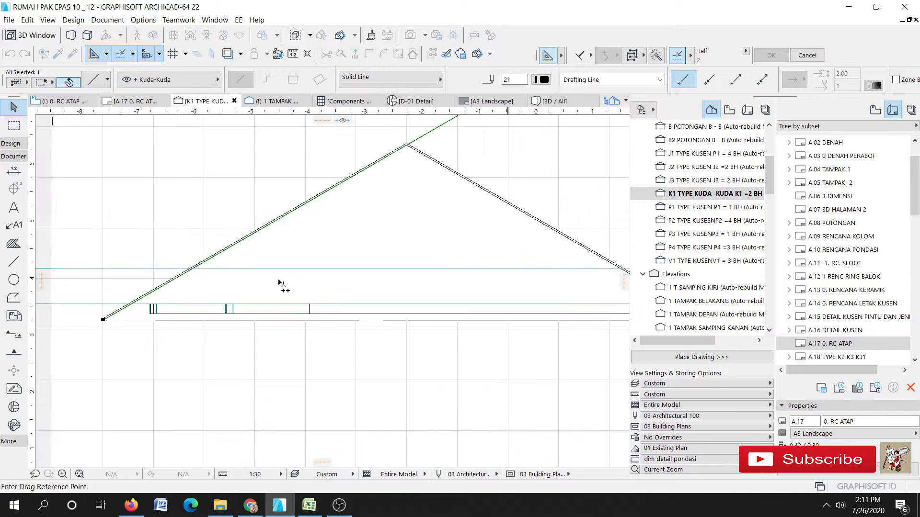
{"action": "left_click", "coordinate": [207, 205]}
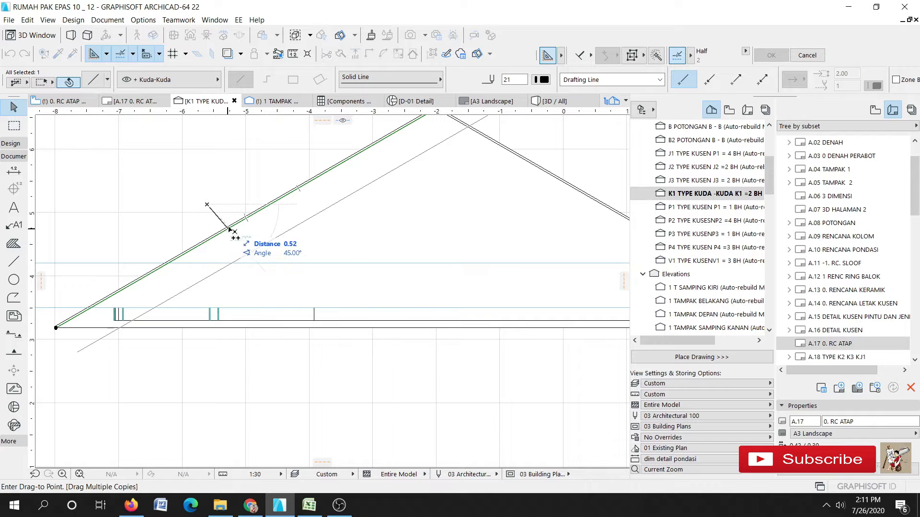
{"action": "key", "text": "Escape"}
Step: Drag a copy of the left sloping Kuda-Kuda line down so it passes through the upper outer corner of the left wall
{"action": "middle_click_drag", "start_coordinate": [172, 273], "coordinate": [209, 258]}
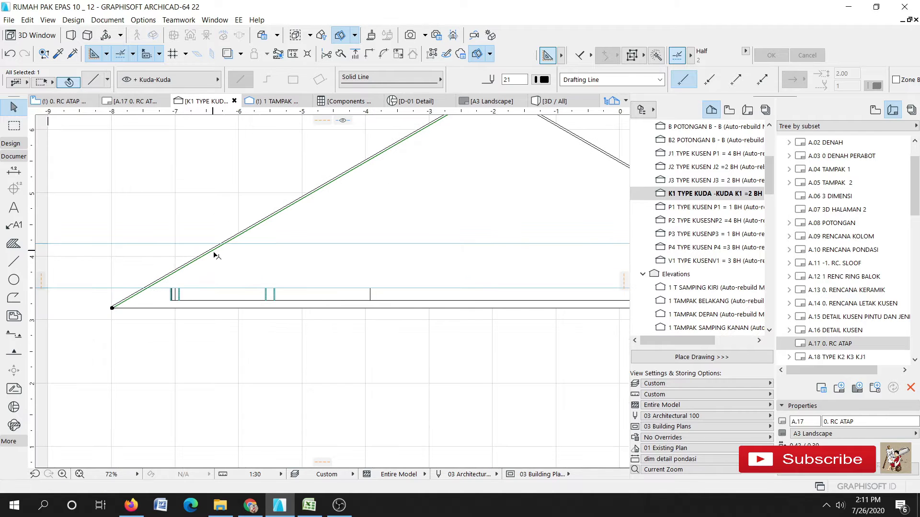
{"action": "left_click", "coordinate": [213, 250]}
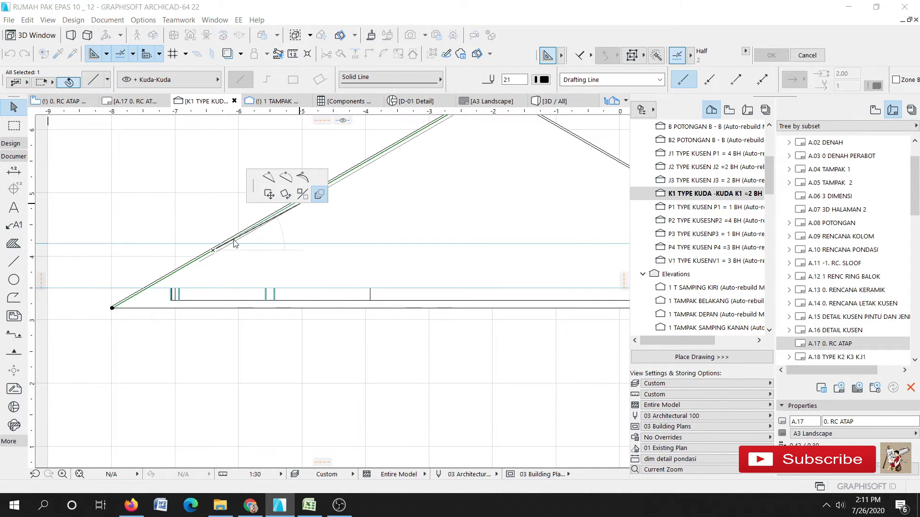
{"action": "key", "text": "ctrl+u"}
{"action": "left_click", "coordinate": [555, 341]}
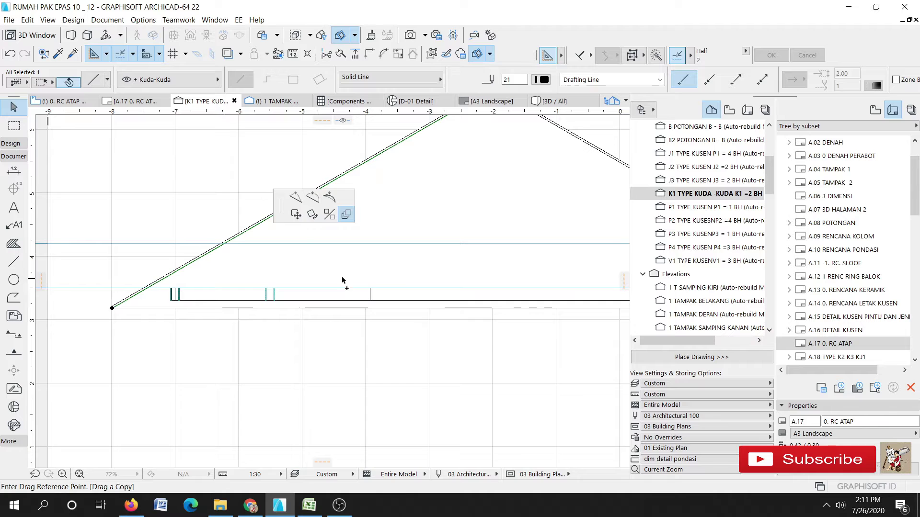
{"action": "left_click", "coordinate": [222, 246]}
{"action": "scroll", "coordinate": [172, 297], "scroll_direction": "up", "scroll_amount": 1}
{"action": "scroll", "coordinate": [171, 297], "scroll_direction": "up", "scroll_amount": 3}
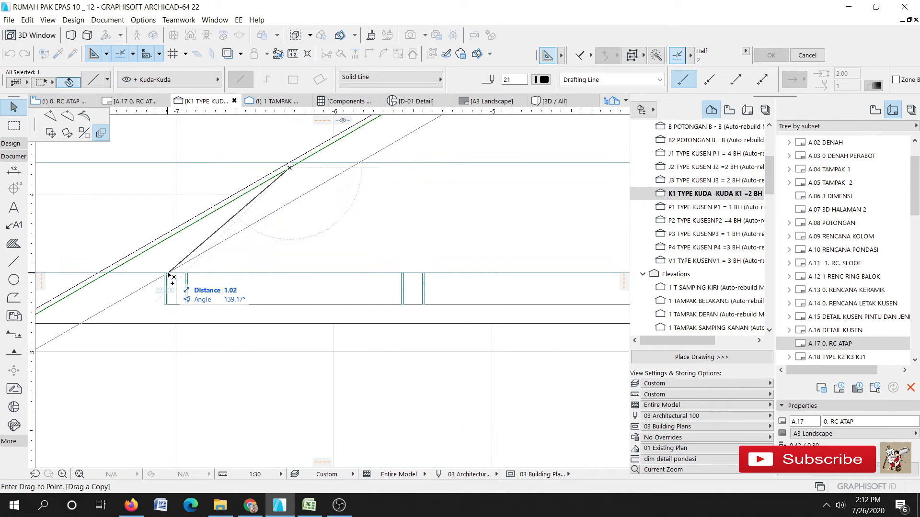
{"action": "left_click", "coordinate": [164, 271]}
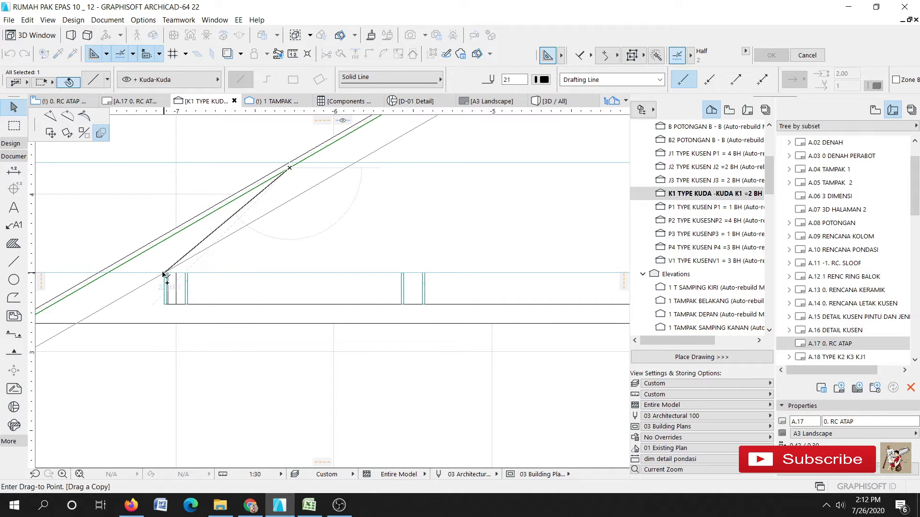
{"action": "scroll", "coordinate": [287, 268], "scroll_direction": "down", "scroll_amount": 3}
Step: Offset a copy of the new sloping line toward the roof at a 120° angle using Drag Multiple Copies
{"action": "left_click", "coordinate": [210, 284]}
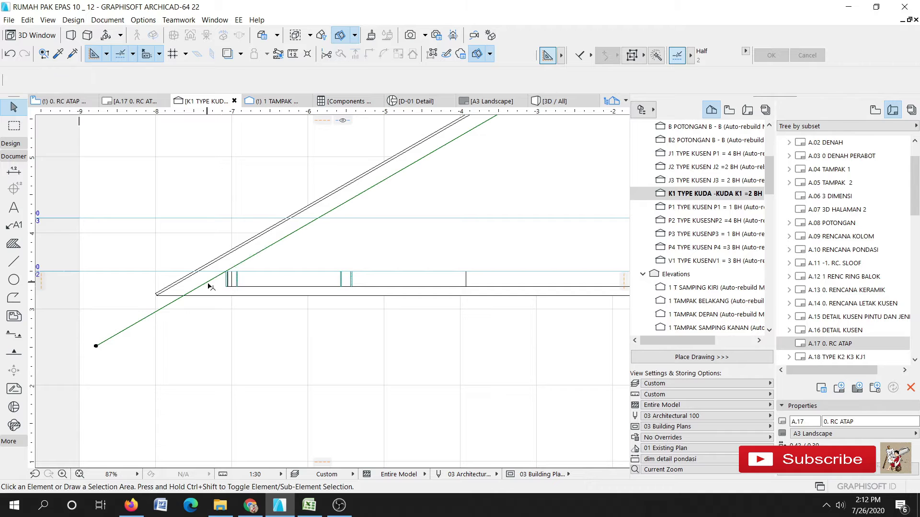
{"action": "right_click", "coordinate": [210, 284]}
{"action": "mouse_move", "coordinate": [336, 148]}
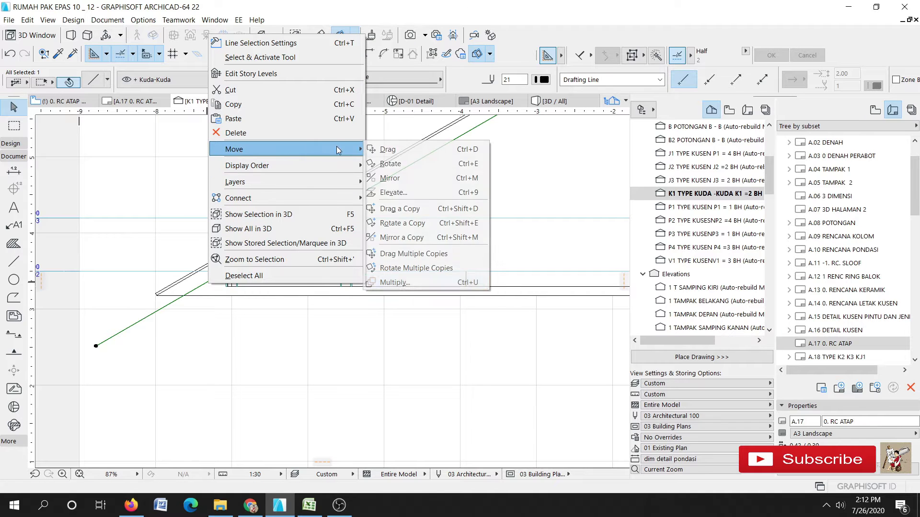
{"action": "left_click", "coordinate": [412, 253]}
{"action": "scroll", "coordinate": [249, 269], "scroll_direction": "up", "scroll_amount": 5}
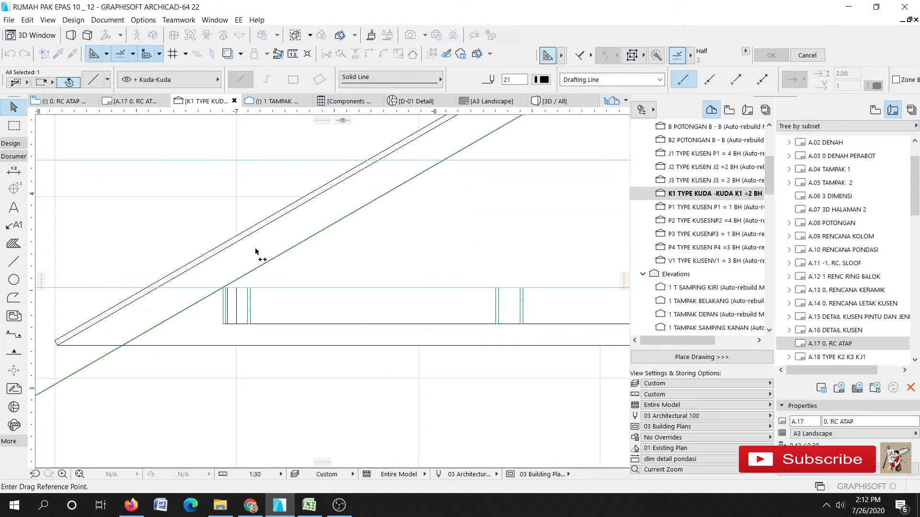
{"action": "left_click", "coordinate": [278, 263]}
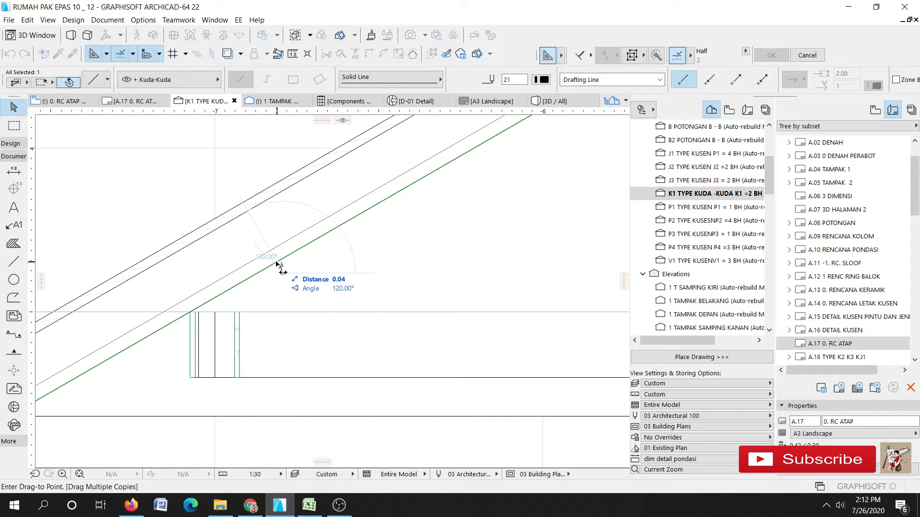
{"action": "type", "text": "."}
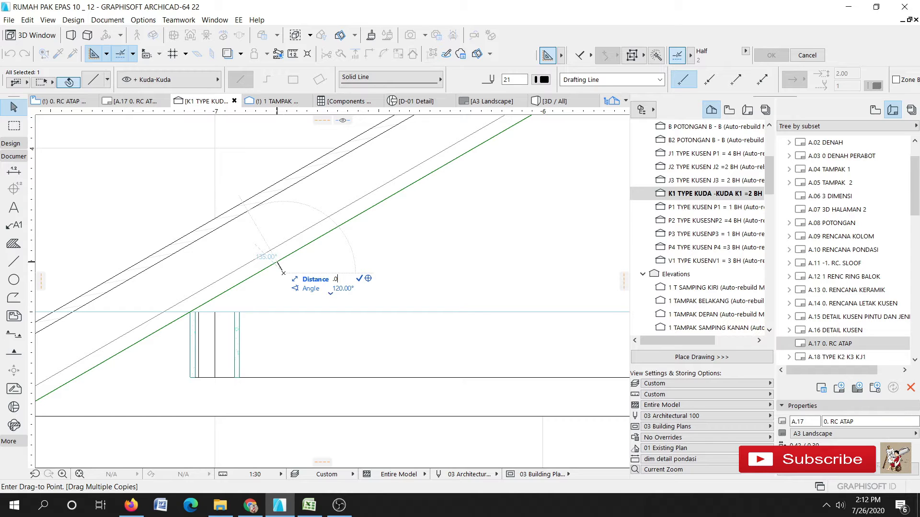
{"action": "key", "text": "Return"}
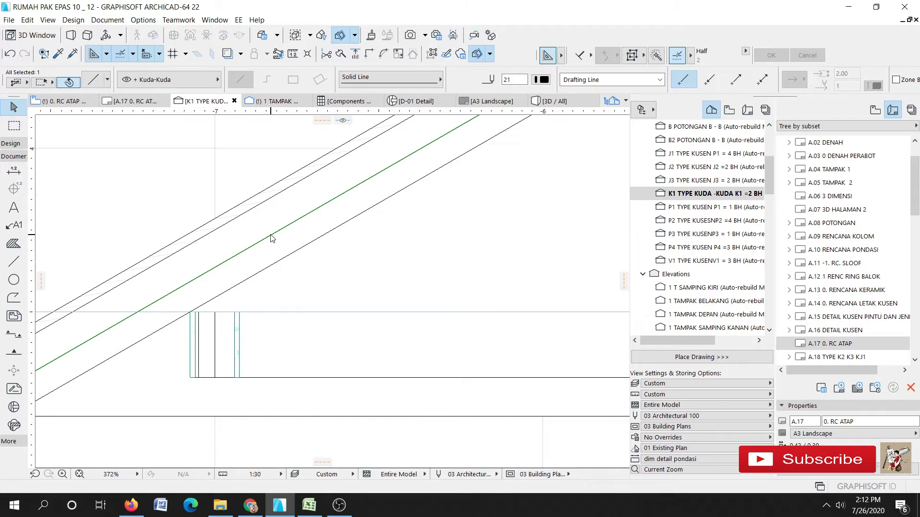
Step: Add another parallel copy about 0.04 above the offset line at 120° with Drag Multiple Copies
{"action": "right_click", "coordinate": [271, 235]}
{"action": "mouse_move", "coordinate": [396, 349]}
{"action": "left_click", "coordinate": [471, 454]}
{"action": "scroll", "coordinate": [276, 231], "scroll_direction": "up", "scroll_amount": 2}
{"action": "left_click", "coordinate": [270, 244]}
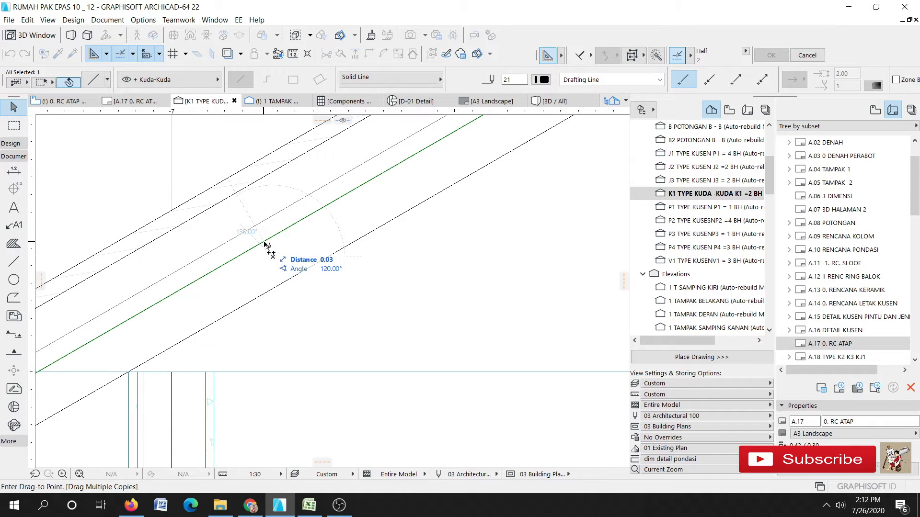
{"action": "type", "text": ".0"}
{"action": "key", "text": "Return"}
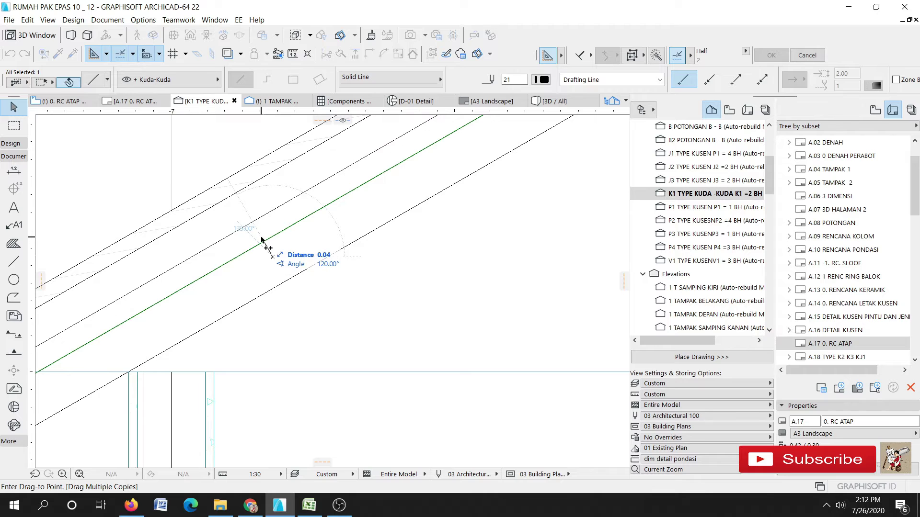
{"action": "key", "text": "Escape"}
Step: Move the roof down onto the uppermost sloping truss line, setting its reference height to 3.68
{"action": "scroll", "coordinate": [278, 229], "scroll_direction": "up", "scroll_amount": 3}
{"action": "left_click", "coordinate": [239, 250]}
{"action": "scroll", "coordinate": [239, 249], "scroll_direction": "up", "scroll_amount": 4}
{"action": "scroll", "coordinate": [411, 187], "scroll_direction": "up", "scroll_amount": 1}
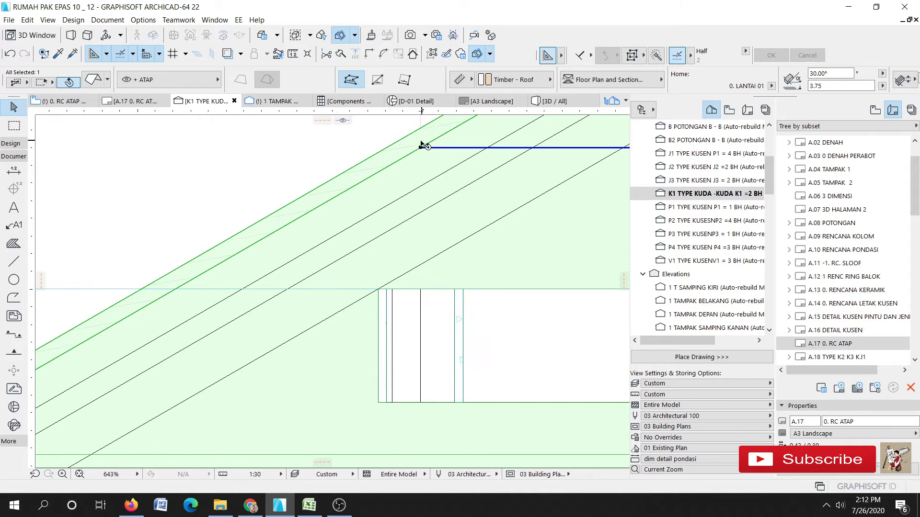
{"action": "left_click", "coordinate": [420, 149]}
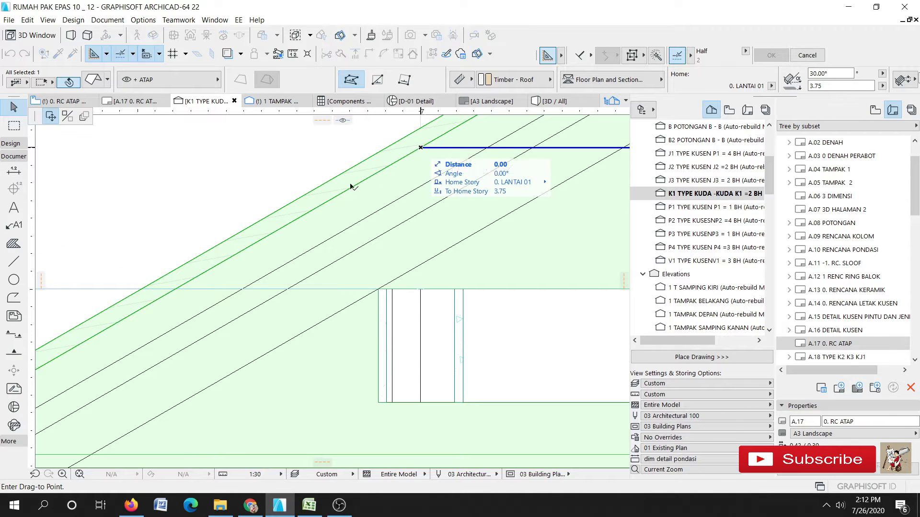
{"action": "left_click", "coordinate": [413, 190]}
{"action": "scroll", "coordinate": [405, 191], "scroll_direction": "down", "scroll_amount": 5}
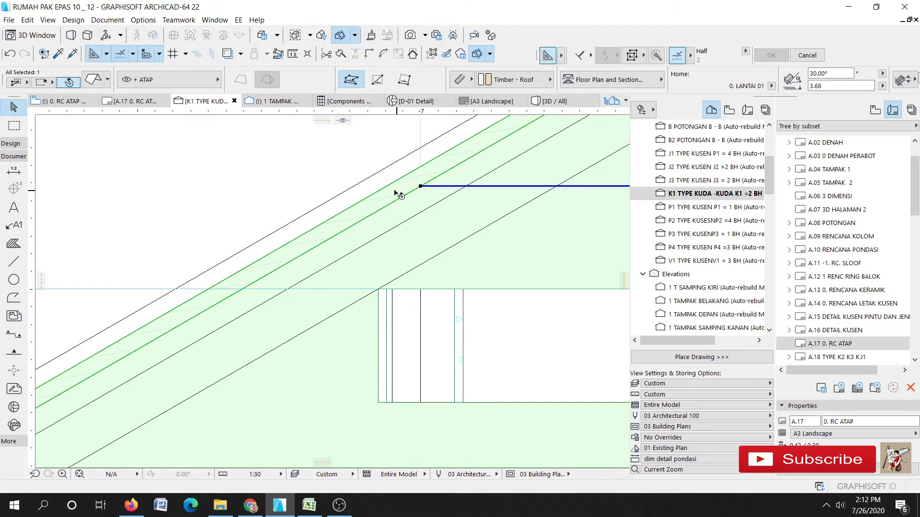
{"action": "key", "text": "Escape"}
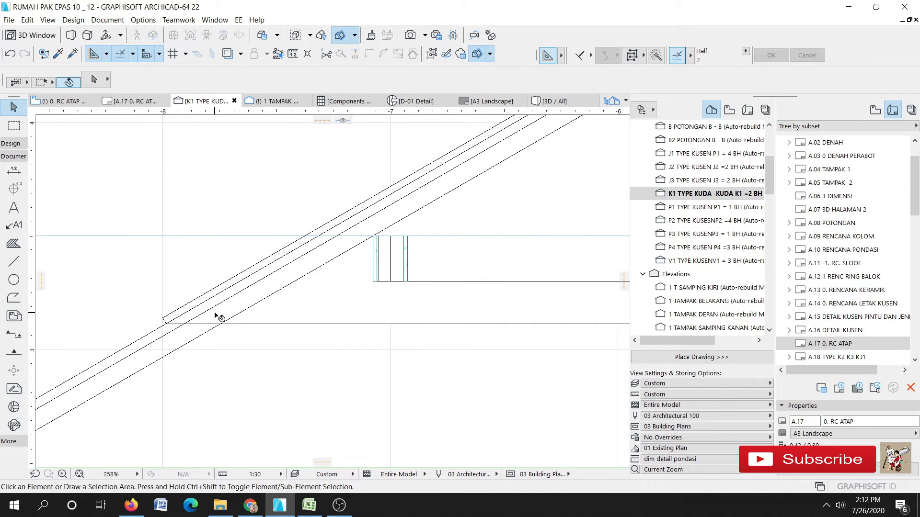
Step: Save the project and return to the floor plan
{"action": "left_click", "coordinate": [9, 19]}
{"action": "left_click", "coordinate": [28, 94]}
{"action": "key", "text": "F2"}
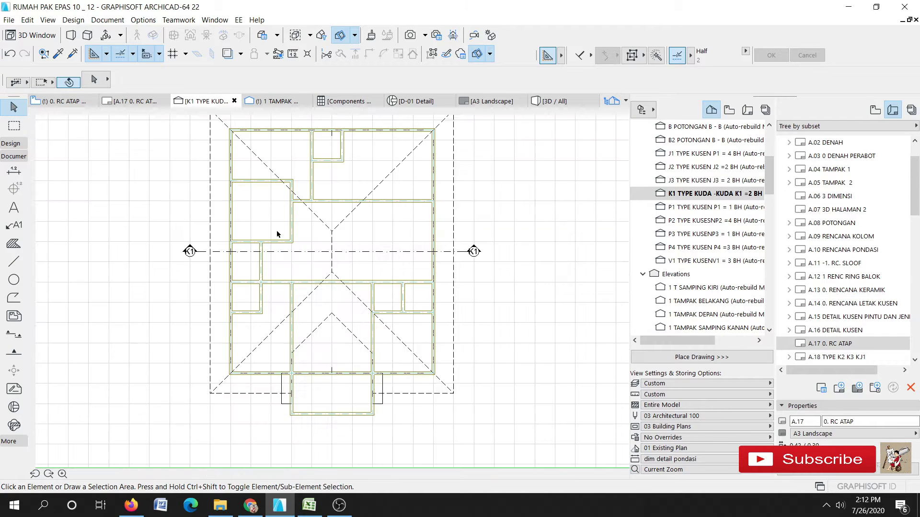
Step: Start a beam using the LISTPLANK DOUBLE complex profile
{"action": "left_click", "coordinate": [15, 144]}
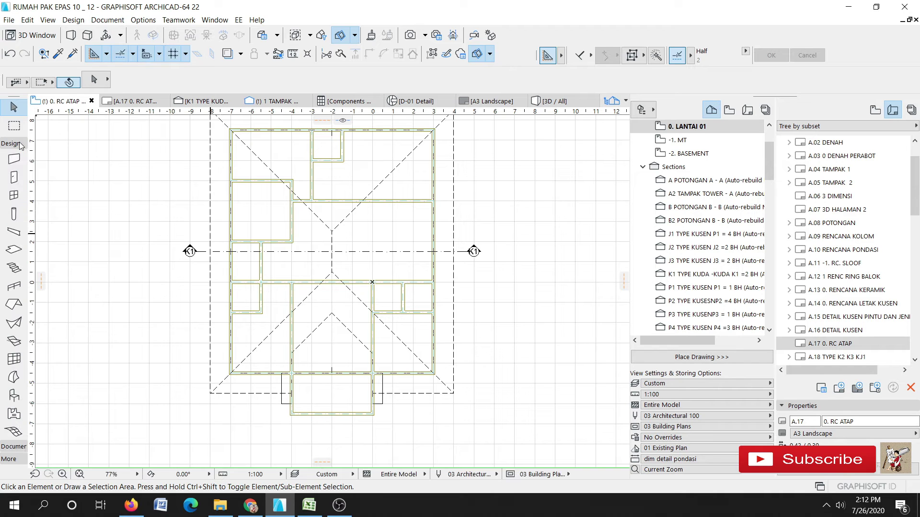
{"action": "left_click", "coordinate": [13, 232]}
{"action": "left_click", "coordinate": [456, 82]}
{"action": "left_click", "coordinate": [499, 80]}
{"action": "left_click", "coordinate": [512, 80]}
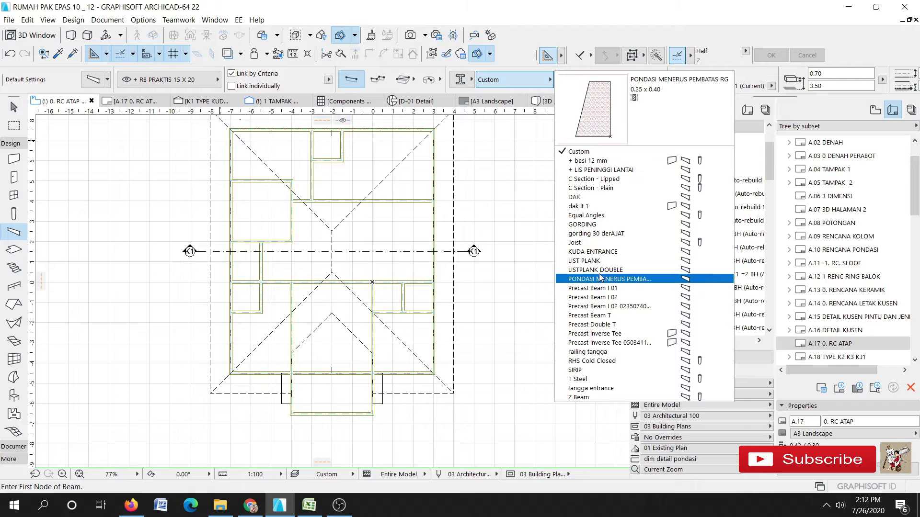
{"action": "left_click", "coordinate": [606, 271]}
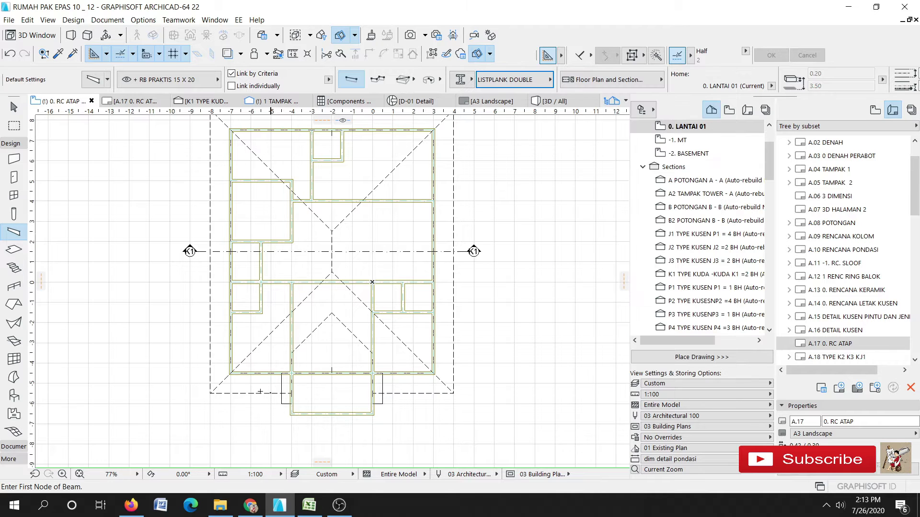
Step: Draw two vertical LISTPLANK DOUBLE beams alongside the west eave, one inside the roof edge and one along it, in opposite directions
{"action": "left_click", "coordinate": [219, 386]}
{"action": "middle_click_drag", "start_coordinate": [214, 155], "coordinate": [207, 247]}
{"action": "left_click", "coordinate": [214, 168]}
{"action": "left_click", "coordinate": [202, 162]}
{"action": "left_click", "coordinate": [202, 424]}
{"action": "key", "text": "Escape"}
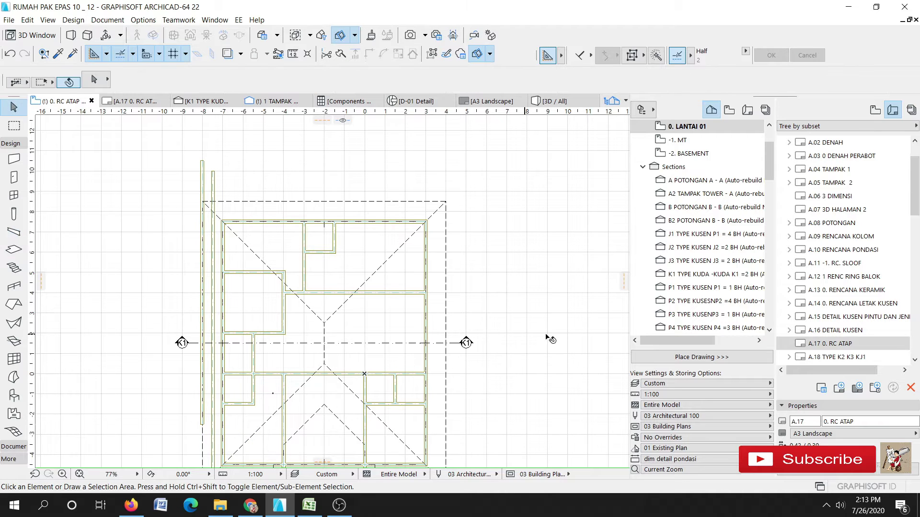
Step: Open the K1 TYPE KUDA-KUDA section and delete the outer of the two fascia beams
{"action": "double_click", "coordinate": [714, 274]}
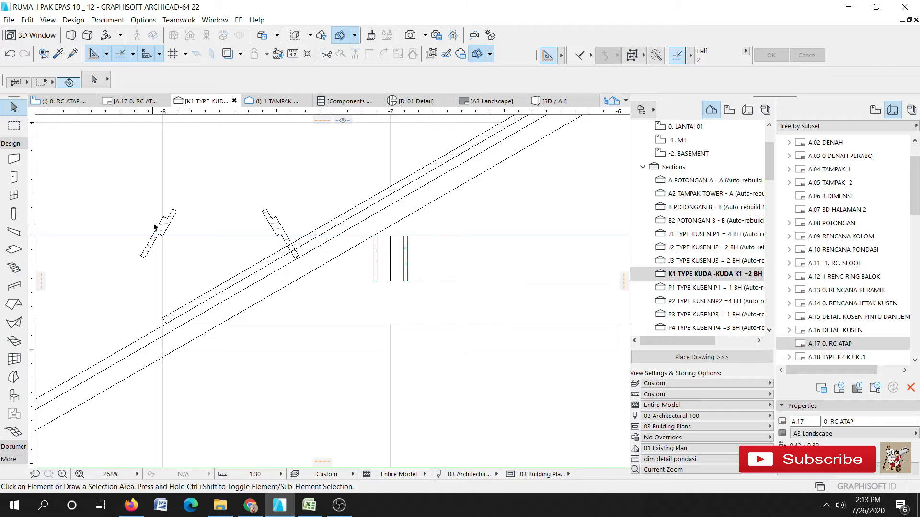
{"action": "left_click", "coordinate": [165, 232]}
{"action": "key", "text": "Delete"}
Step: Draw a vertical line about 0.46 long upward from the lower corner of the roof's eave
{"action": "left_click", "coordinate": [23, 446]}
{"action": "left_click", "coordinate": [13, 261]}
{"action": "left_click", "coordinate": [167, 324]}
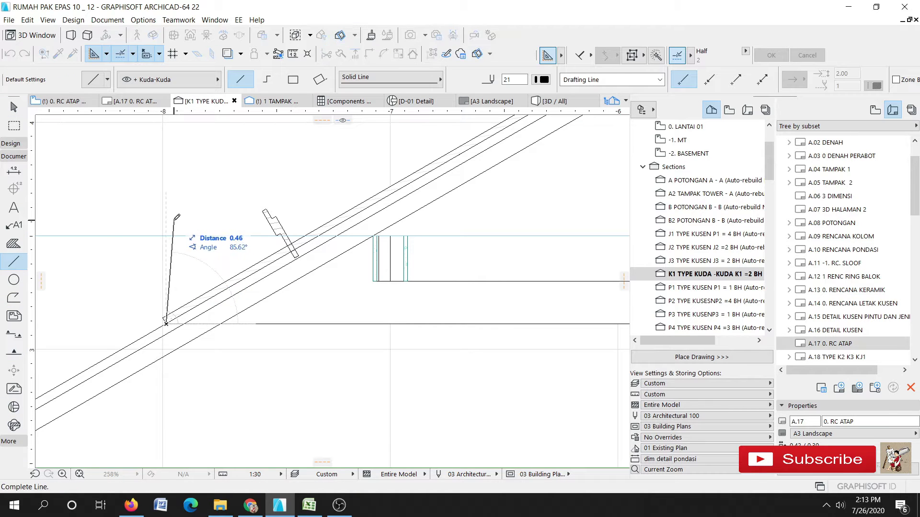
{"action": "left_click", "coordinate": [166, 217]}
{"action": "key", "text": "Escape"}
Step: Copy the vertical line horizontally inward by 0.1 with Drag Multiple Copies
{"action": "left_click", "coordinate": [164, 261]}
{"action": "right_click", "coordinate": [165, 265]}
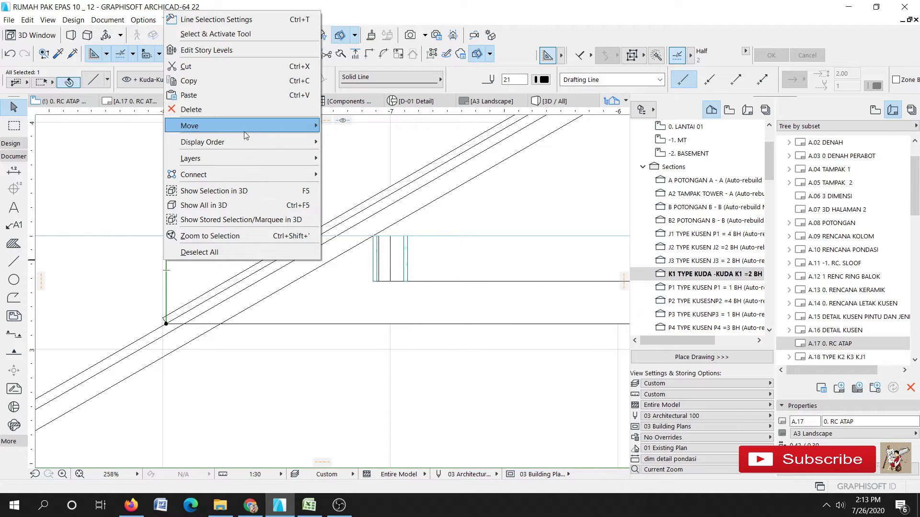
{"action": "mouse_move", "coordinate": [230, 125]}
{"action": "left_click", "coordinate": [357, 232]}
{"action": "left_click", "coordinate": [200, 367]}
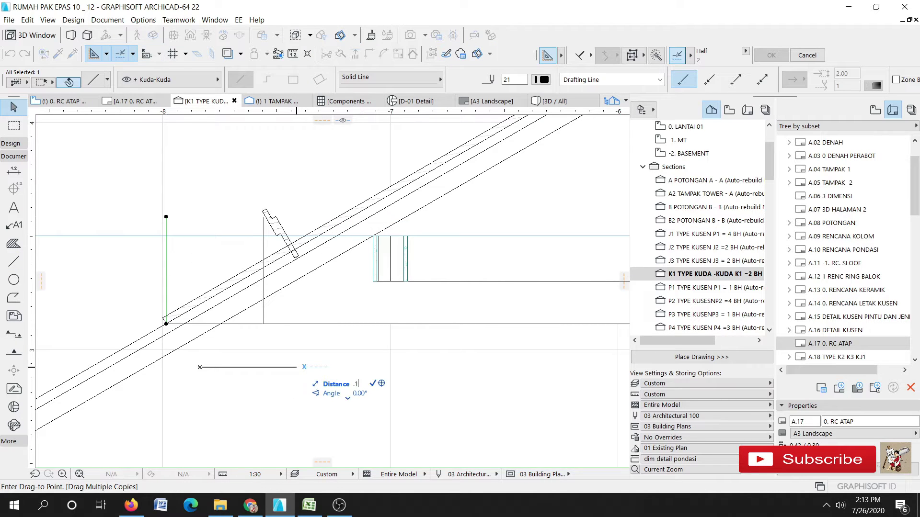
{"action": "left_click", "coordinate": [222, 368]}
{"action": "key", "text": "Escape"}
{"action": "key", "text": "Escape"}
Step: Move the fascia beam by its upper outer corner to where the inner vertical line meets the sloping line beneath the roof
{"action": "left_click", "coordinate": [278, 219]}
{"action": "scroll", "coordinate": [277, 193], "scroll_direction": "up", "scroll_amount": 1}
{"action": "scroll", "coordinate": [278, 196], "scroll_direction": "up", "scroll_amount": 3}
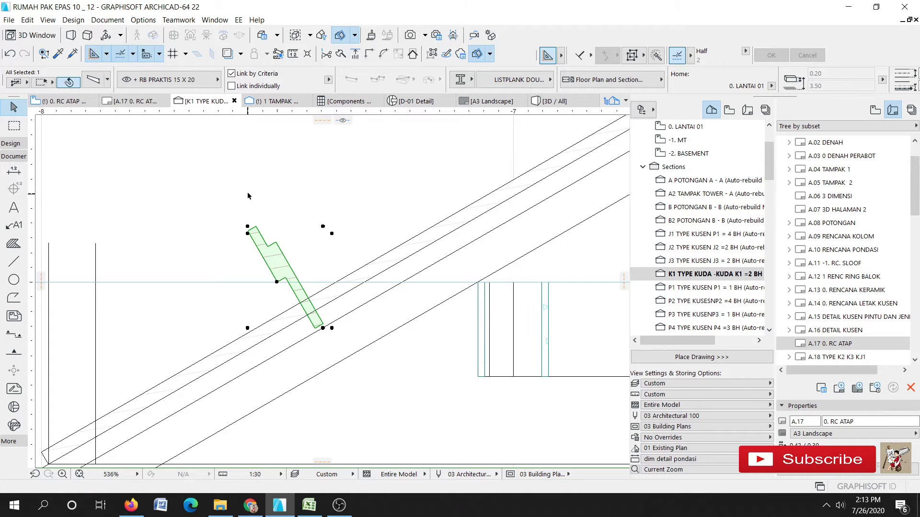
{"action": "scroll", "coordinate": [249, 234], "scroll_direction": "up", "scroll_amount": 5}
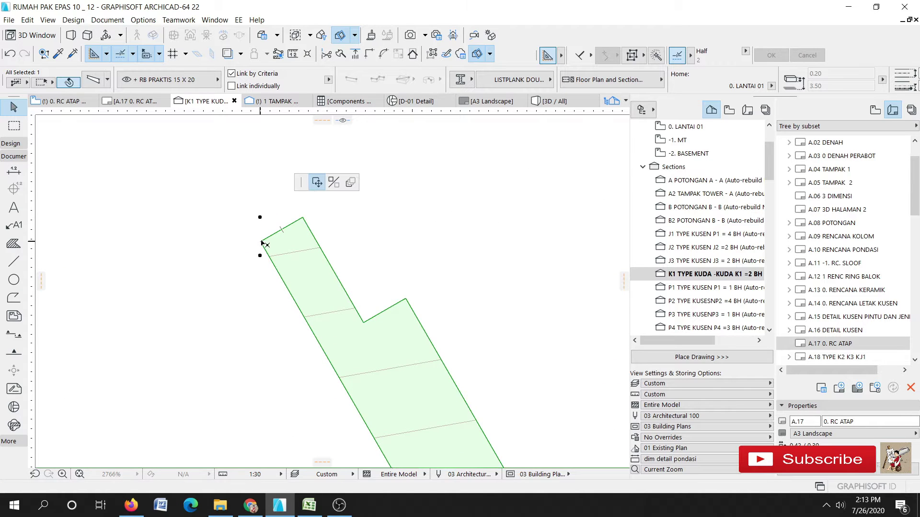
{"action": "left_click", "coordinate": [262, 243]}
{"action": "scroll", "coordinate": [268, 242], "scroll_direction": "down", "scroll_amount": 5}
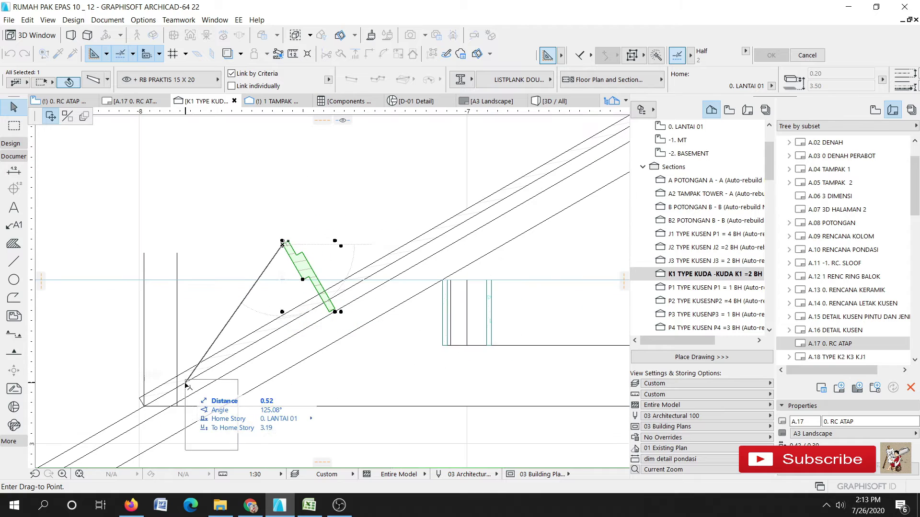
{"action": "left_click", "coordinate": [177, 385]}
{"action": "left_click", "coordinate": [111, 311]}
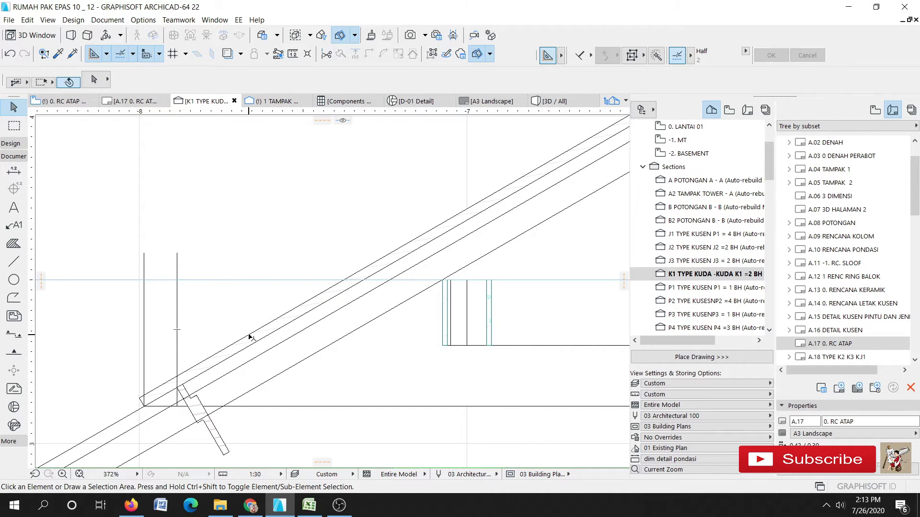
Step: Trim the two lower sloping truss lines back to the inner face of the fascia with Adjust
{"action": "scroll", "coordinate": [253, 344], "scroll_direction": "down", "scroll_amount": 2}
{"action": "middle_click_drag", "start_coordinate": [209, 395], "coordinate": [272, 289]}
{"action": "left_click_drag", "start_coordinate": [177, 375], "coordinate": [147, 335]}
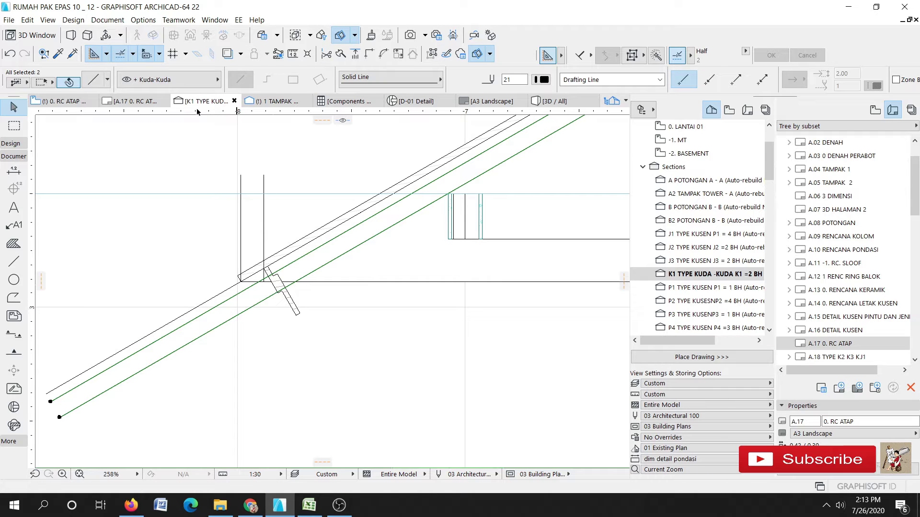
{"action": "left_click", "coordinate": [356, 55]}
{"action": "scroll", "coordinate": [275, 284], "scroll_direction": "up", "scroll_amount": 4}
{"action": "left_click", "coordinate": [273, 278]}
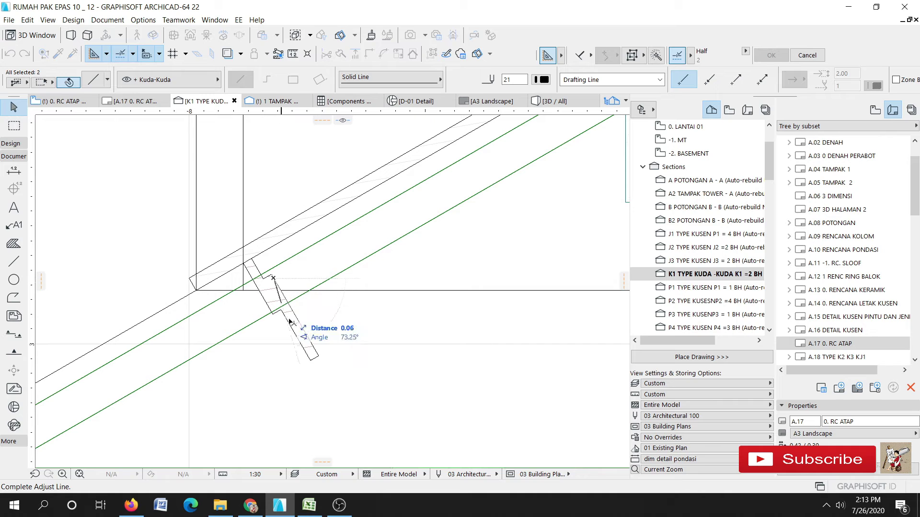
{"action": "left_click", "coordinate": [304, 336]}
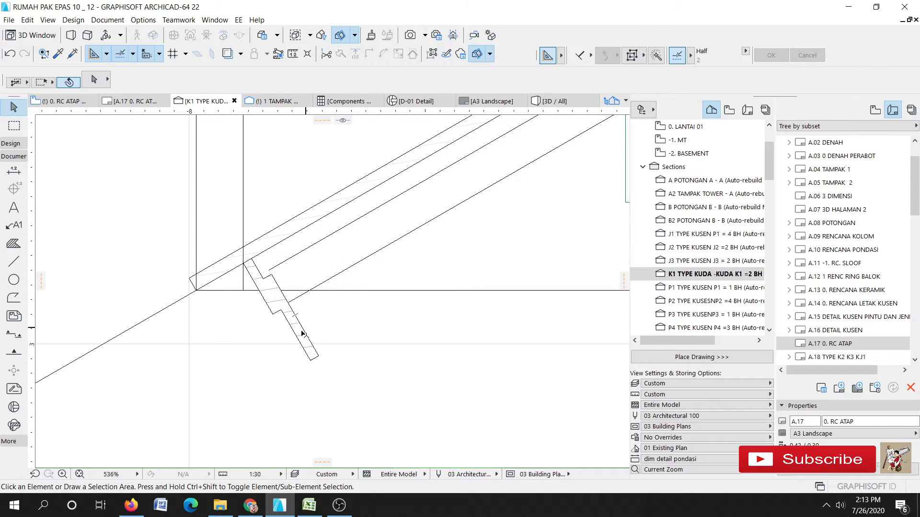
Step: Copy the lowest sloping truss line 0.04 toward the roof at 120° with Drag Multiple Copies
{"action": "scroll", "coordinate": [312, 371], "scroll_direction": "down", "scroll_amount": 4}
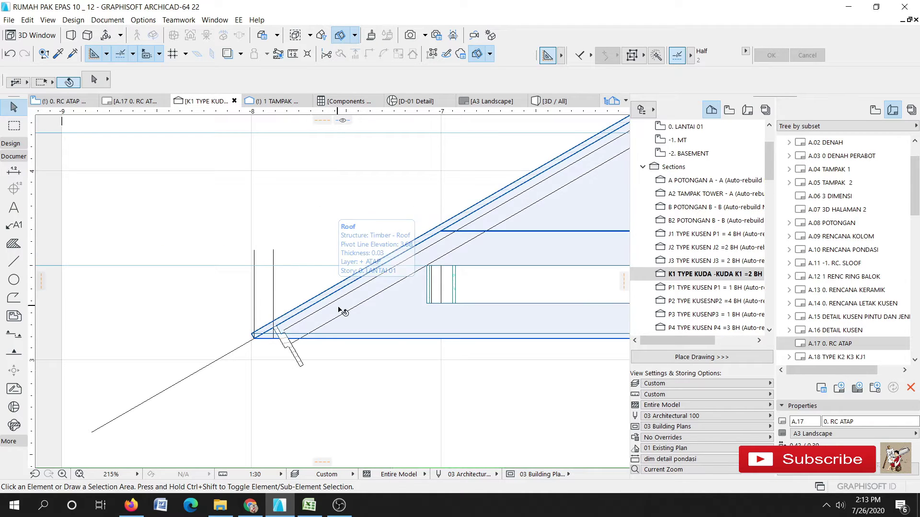
{"action": "scroll", "coordinate": [338, 328], "scroll_direction": "up", "scroll_amount": 3}
{"action": "left_click", "coordinate": [338, 329]}
{"action": "right_click", "coordinate": [338, 328]}
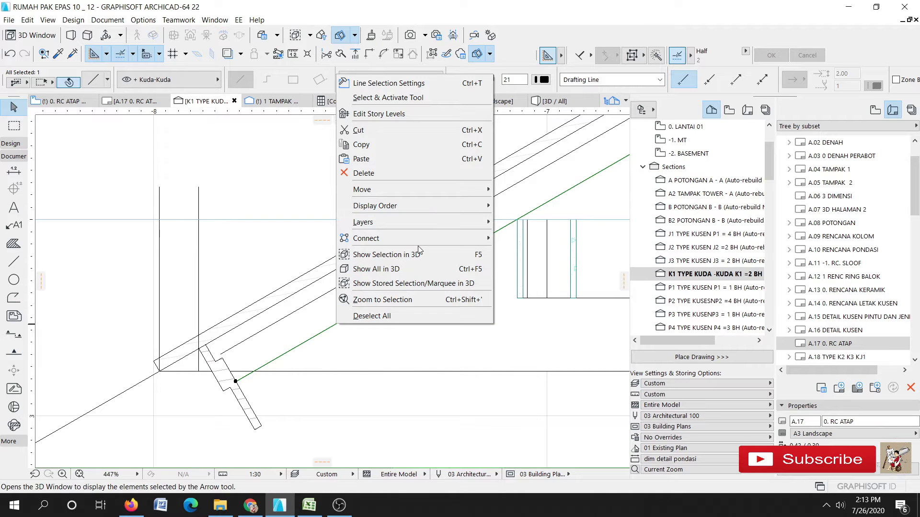
{"action": "mouse_move", "coordinate": [439, 189]}
{"action": "left_click", "coordinate": [551, 294]}
{"action": "left_click", "coordinate": [360, 292]}
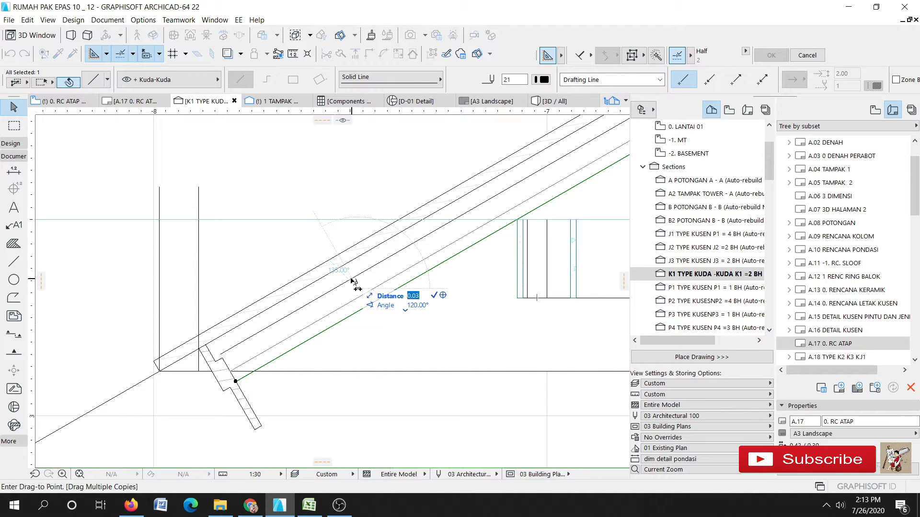
{"action": "type", "text": ".04"}
{"action": "key", "text": "Return"}
{"action": "key", "text": "Escape"}
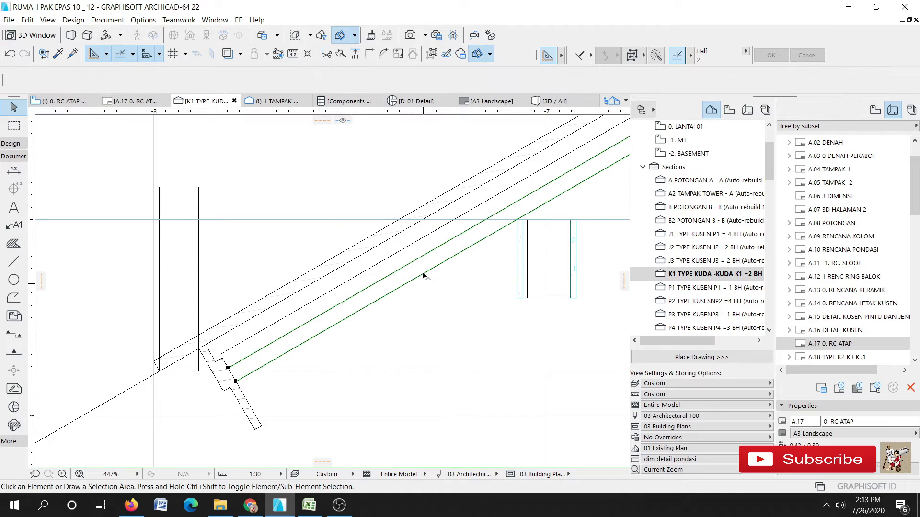
Step: Try dark red pen 8 on the newly copied sloping line
{"action": "left_click", "coordinate": [381, 282]}
{"action": "left_click", "coordinate": [545, 80]}
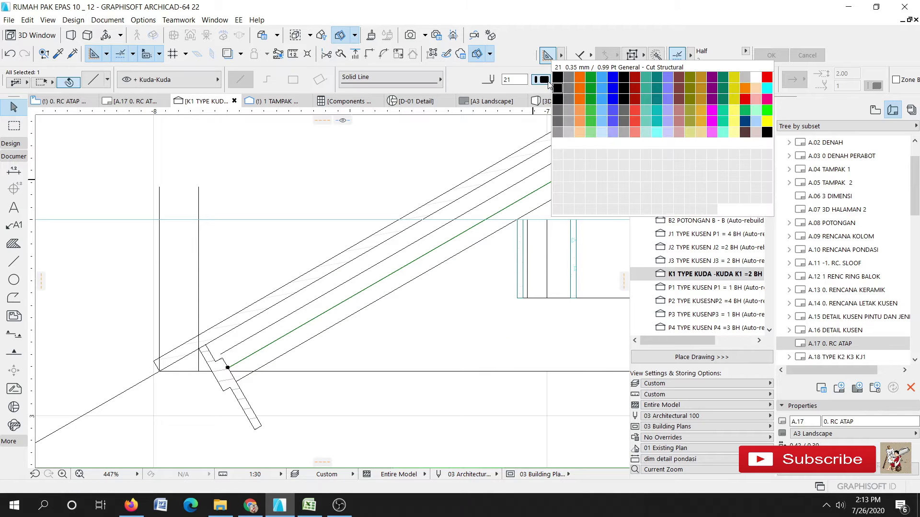
{"action": "left_click", "coordinate": [591, 80]}
{"action": "key", "text": "Escape"}
{"action": "left_click", "coordinate": [349, 296]}
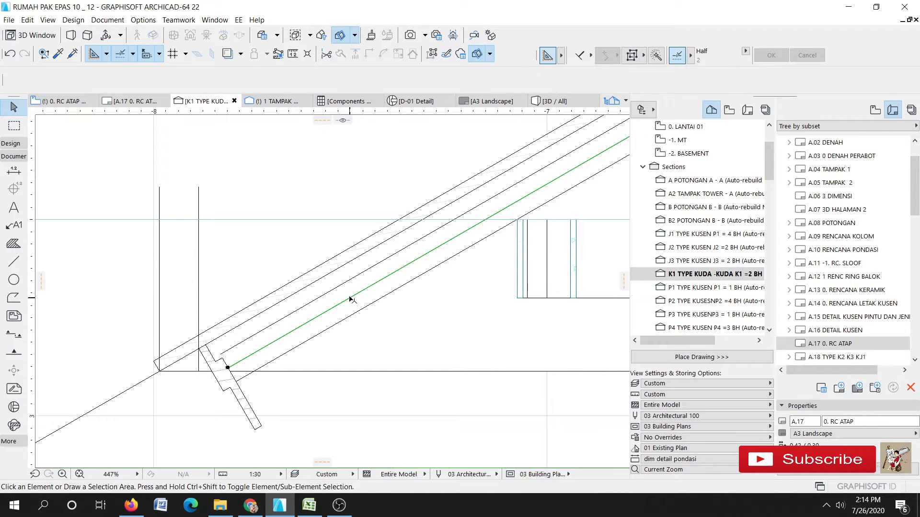
{"action": "left_click", "coordinate": [544, 79]}
{"action": "left_click", "coordinate": [635, 81]}
{"action": "key", "text": "Escape"}
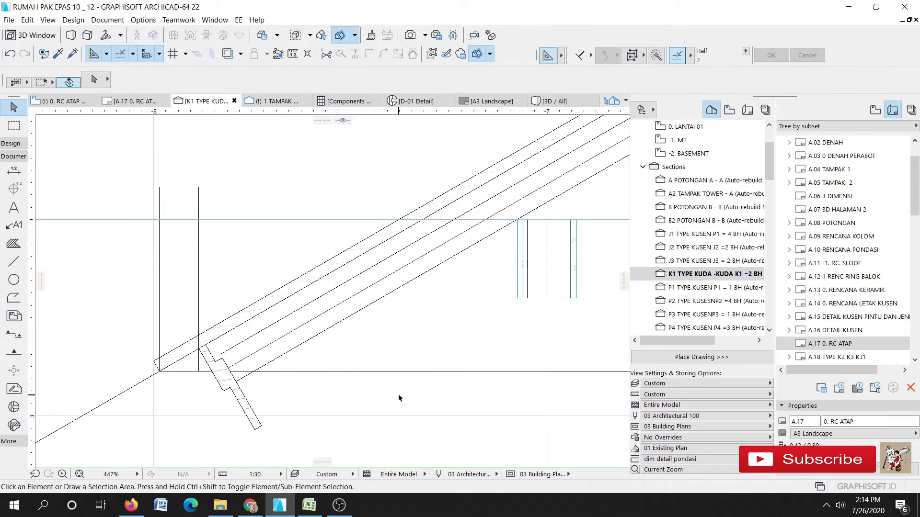
Step: Try light cyan pen 110 and blue pen 98 on the copied sloping line
{"action": "left_click", "coordinate": [362, 291]}
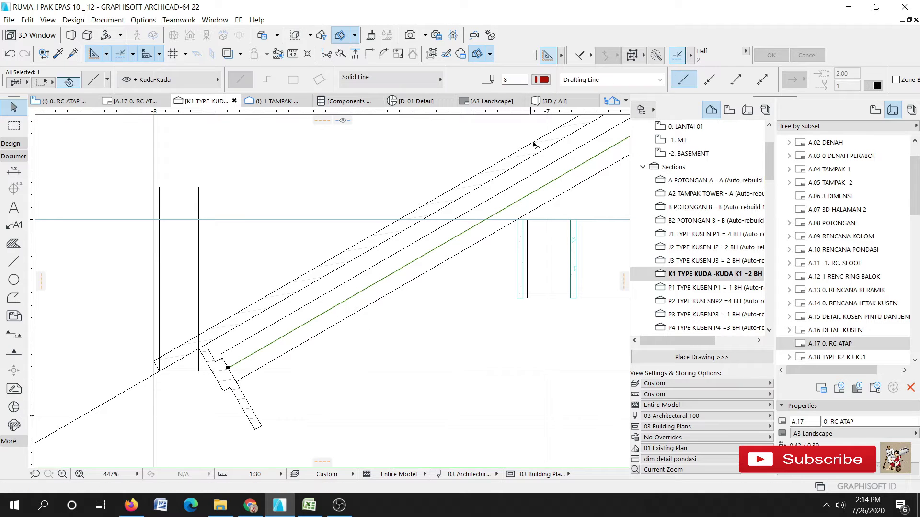
{"action": "left_click", "coordinate": [544, 80]}
{"action": "left_click", "coordinate": [662, 135]}
{"action": "key", "text": "Escape"}
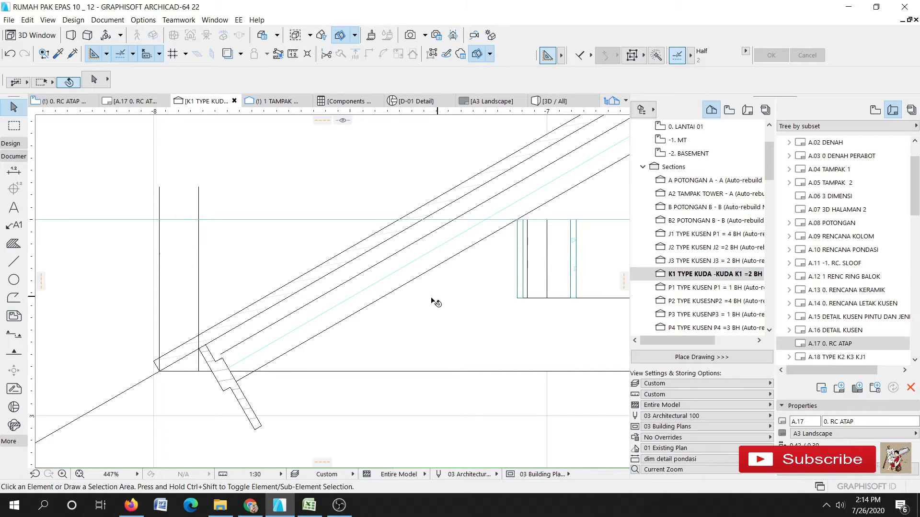
{"action": "left_click", "coordinate": [396, 272]}
{"action": "left_click", "coordinate": [542, 80]}
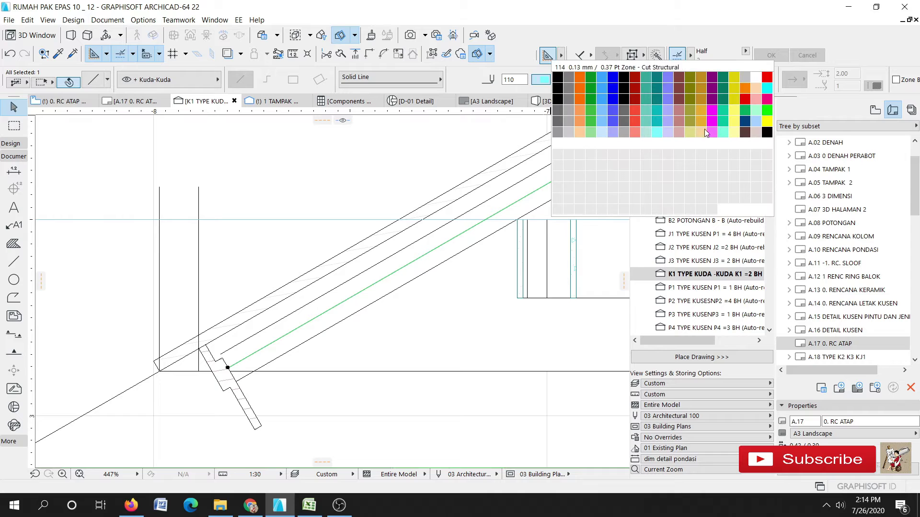
{"action": "left_click", "coordinate": [745, 121]}
{"action": "key", "text": "Escape"}
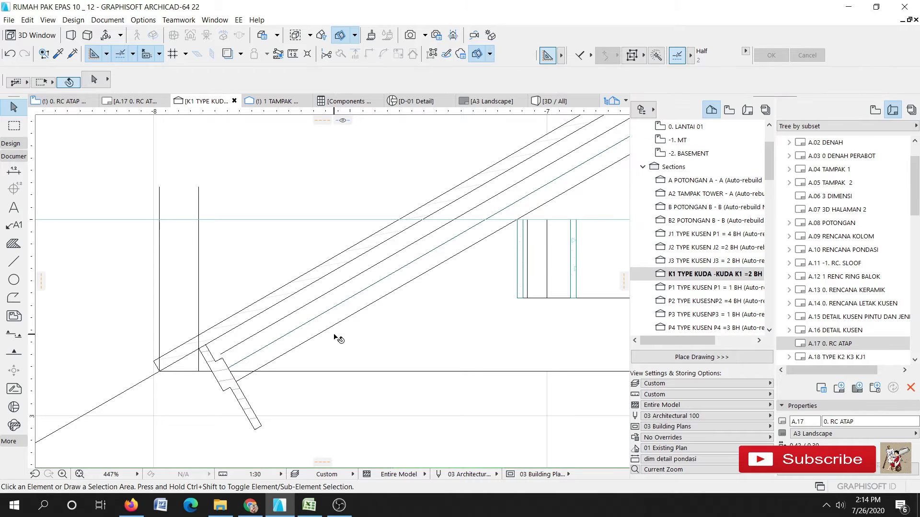
Step: Set the copied sloping line's pen to red pen 20
{"action": "left_click", "coordinate": [339, 310]}
{"action": "left_click", "coordinate": [545, 80]}
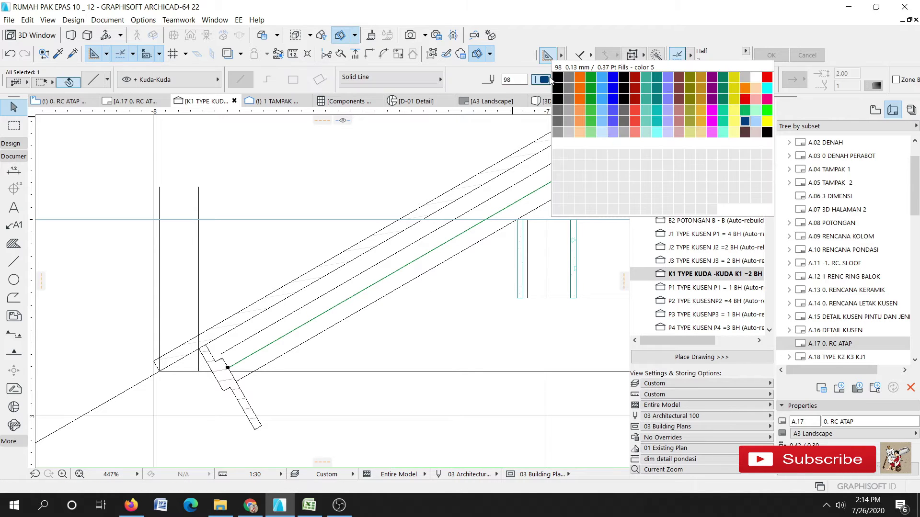
{"action": "left_click", "coordinate": [766, 78]}
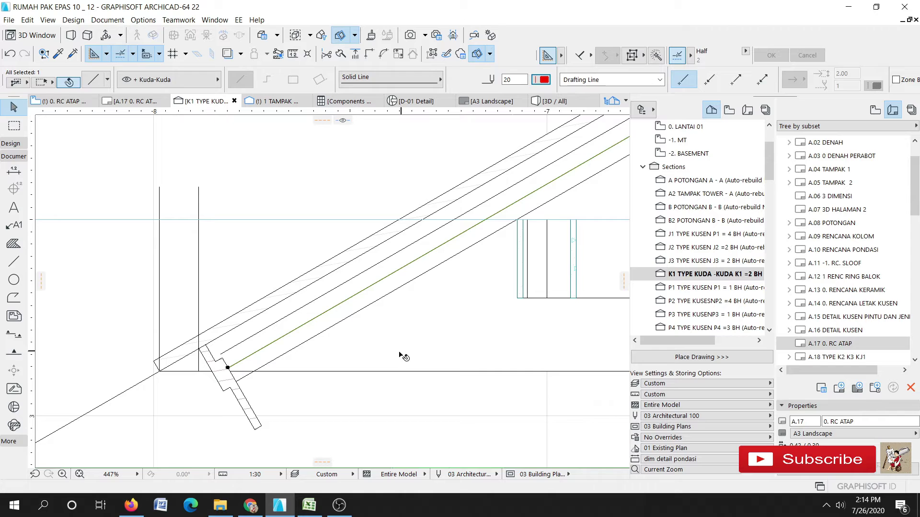
{"action": "left_click", "coordinate": [406, 355]}
Step: In the floor plan, move the beam along the left eave to the + LISTPLANK DOUBLE layer
{"action": "scroll", "coordinate": [218, 297], "scroll_direction": "down", "scroll_amount": 5}
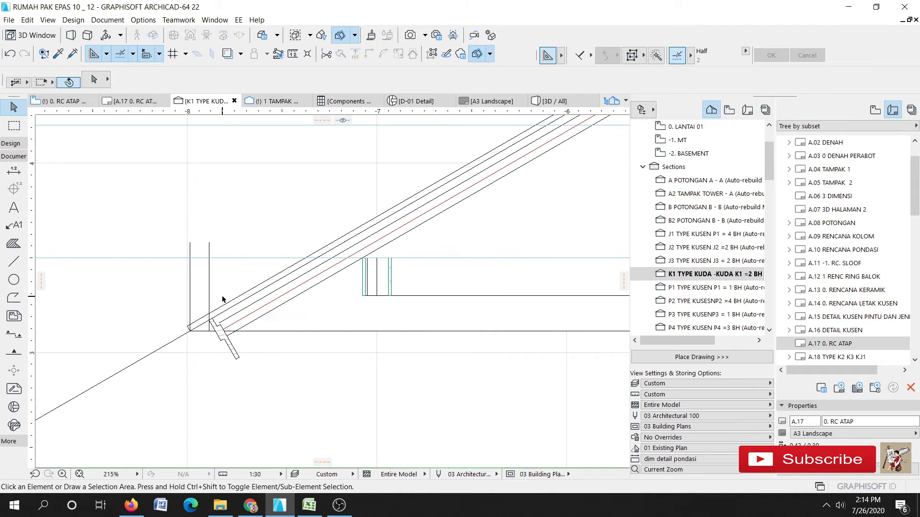
{"action": "scroll", "coordinate": [242, 307], "scroll_direction": "up", "scroll_amount": 2}
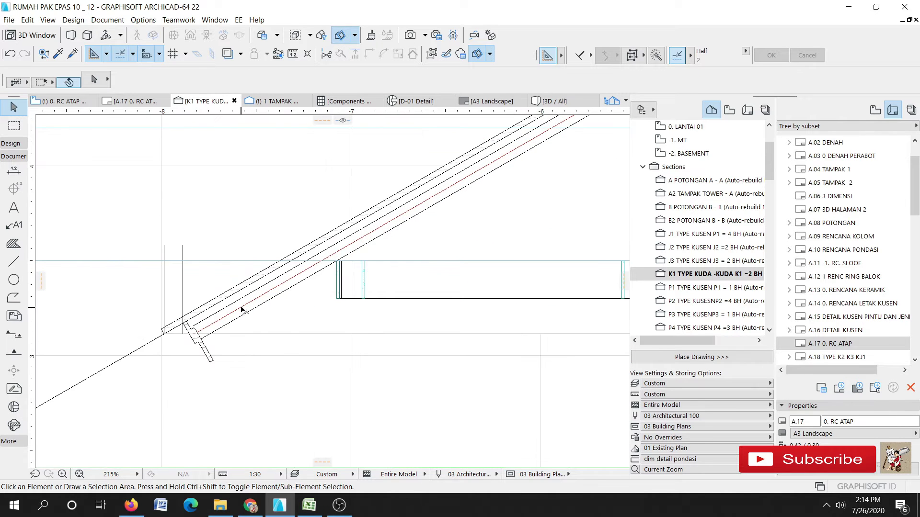
{"action": "key", "text": "F2"}
{"action": "middle_click_drag", "start_coordinate": [226, 353], "coordinate": [241, 245]}
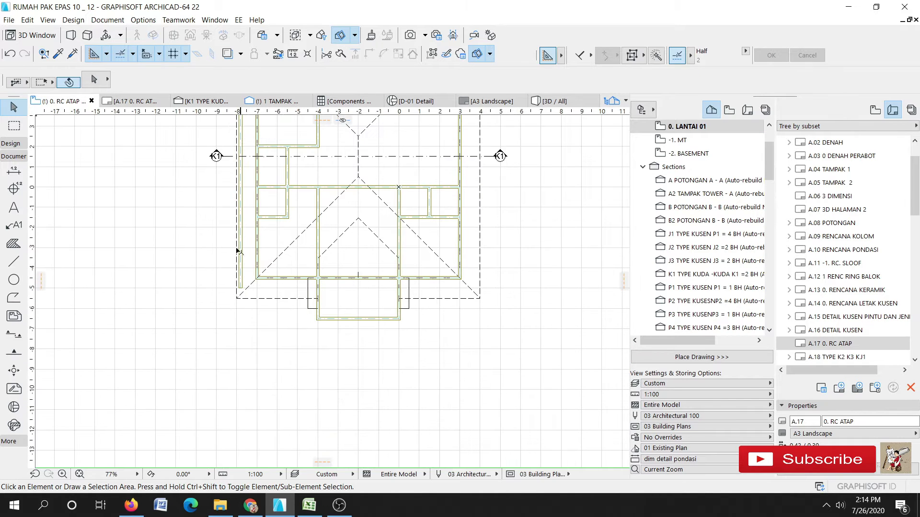
{"action": "left_click", "coordinate": [237, 209]}
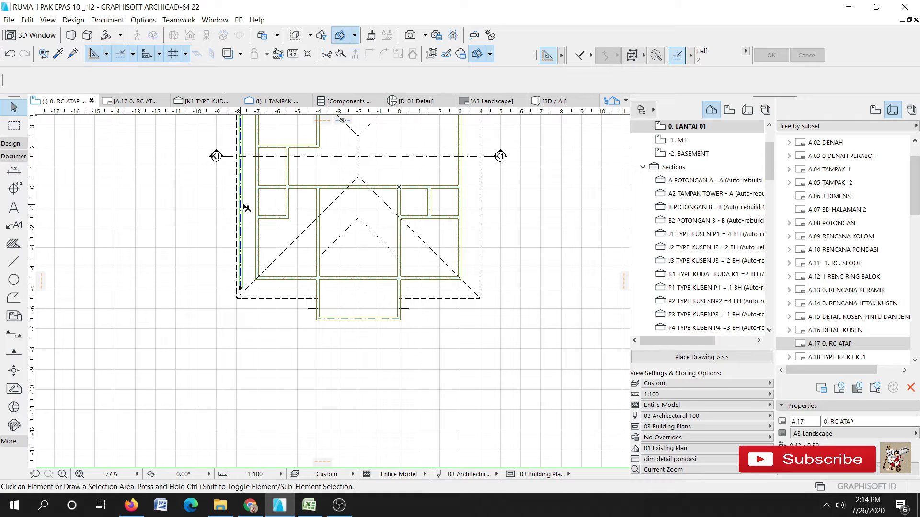
{"action": "left_click", "coordinate": [201, 81]}
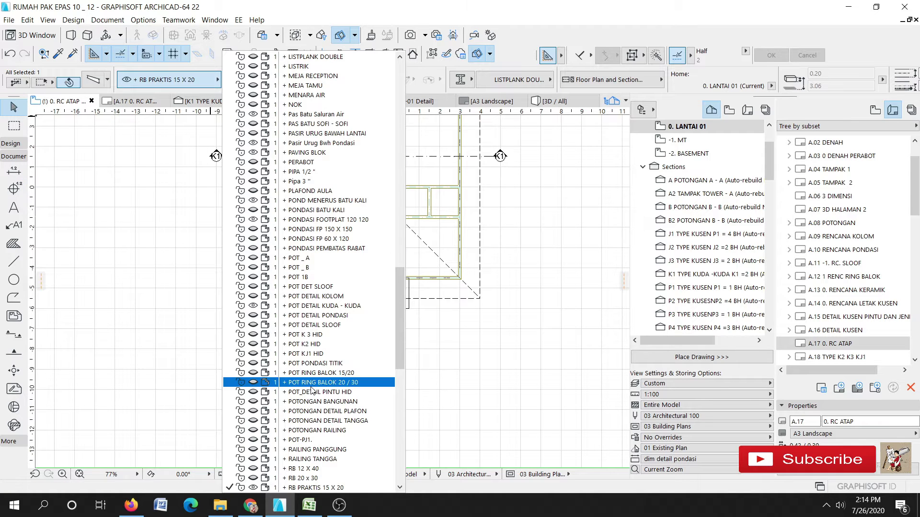
{"action": "scroll", "coordinate": [309, 391], "scroll_direction": "down", "scroll_amount": 11}
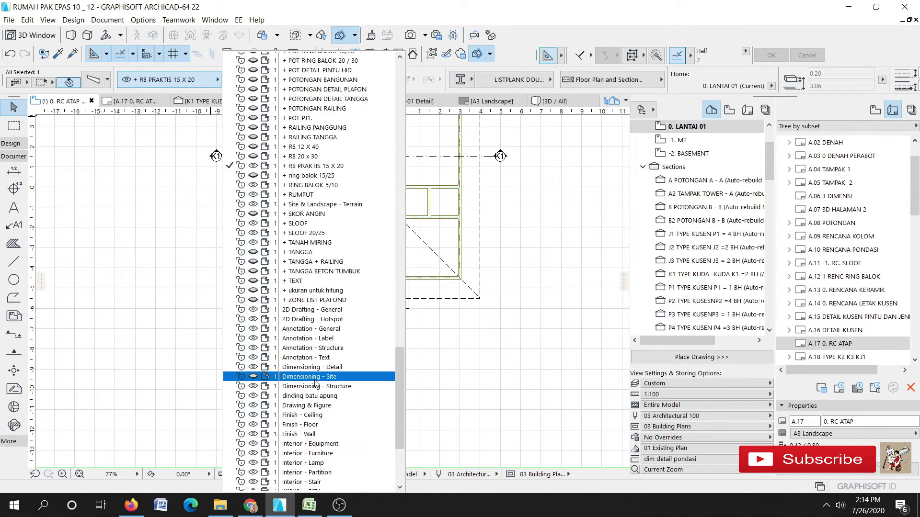
{"action": "scroll", "coordinate": [314, 385], "scroll_direction": "up", "scroll_amount": 16}
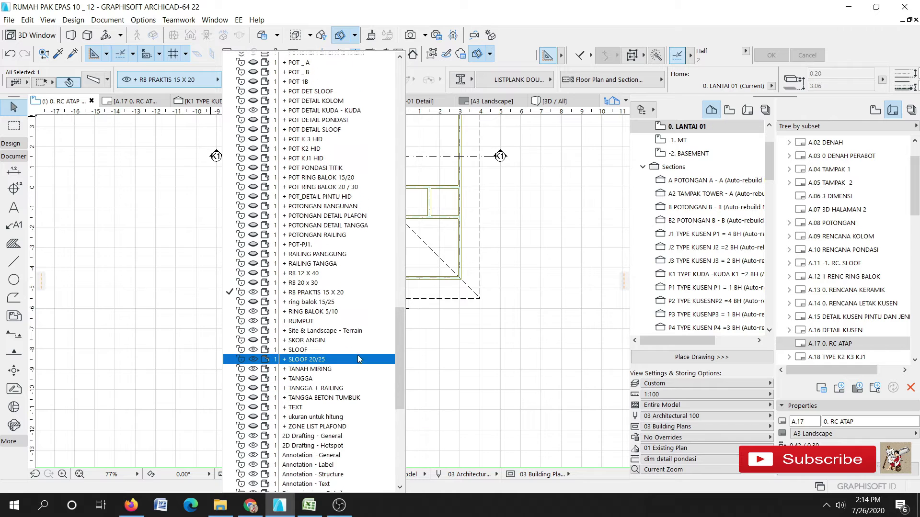
{"action": "scroll", "coordinate": [343, 287], "scroll_direction": "up", "scroll_amount": 4}
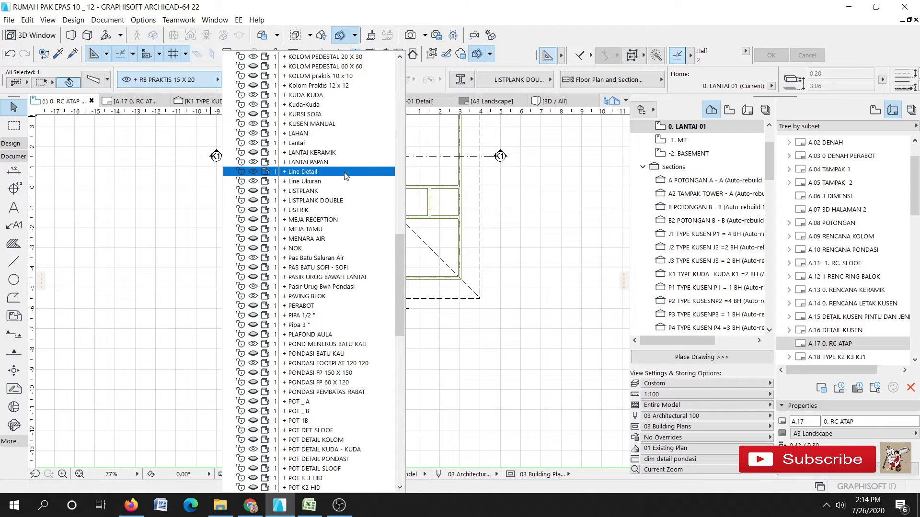
{"action": "left_click", "coordinate": [333, 206]}
{"action": "left_click", "coordinate": [183, 286]}
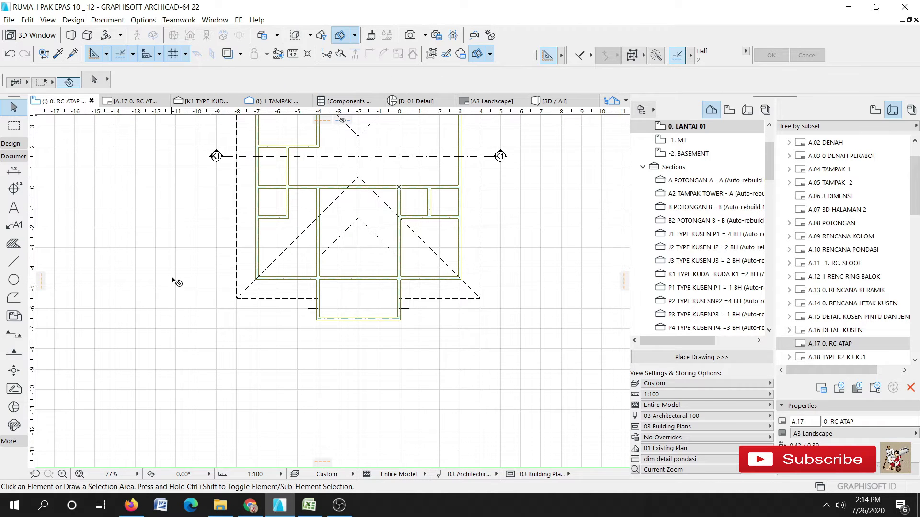
Step: Show the + LISTPLANK DOUBLE layer in the RC ATAP layer combination and update that combination
{"action": "middle_click_drag", "start_coordinate": [184, 248], "coordinate": [175, 307]}
{"action": "middle_click_drag", "start_coordinate": [190, 259], "coordinate": [187, 281]}
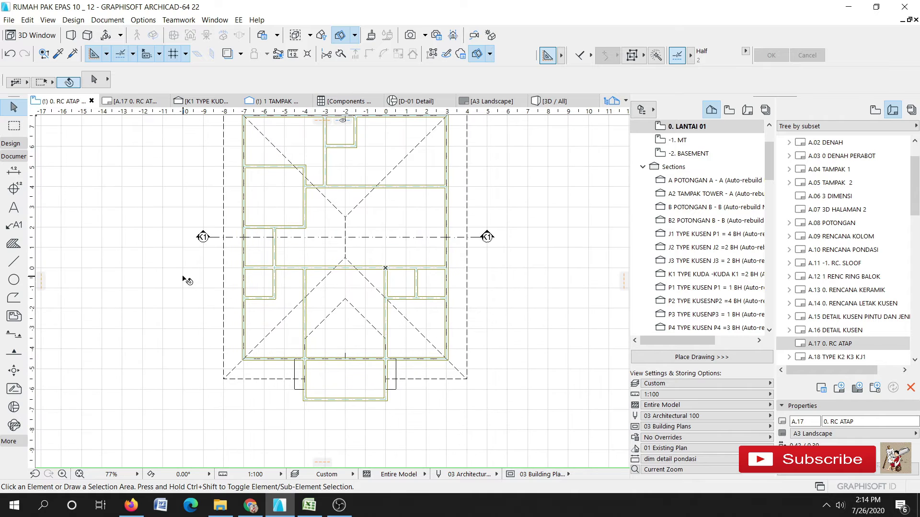
{"action": "key", "text": "ctrl+l"}
{"action": "scroll", "coordinate": [120, 325], "scroll_direction": "down", "scroll_amount": 2}
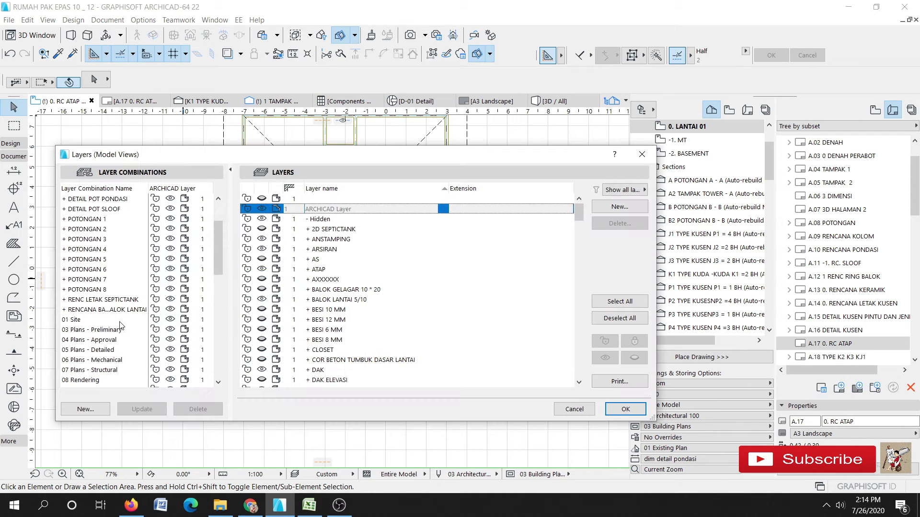
{"action": "scroll", "coordinate": [120, 325], "scroll_direction": "down", "scroll_amount": 6}
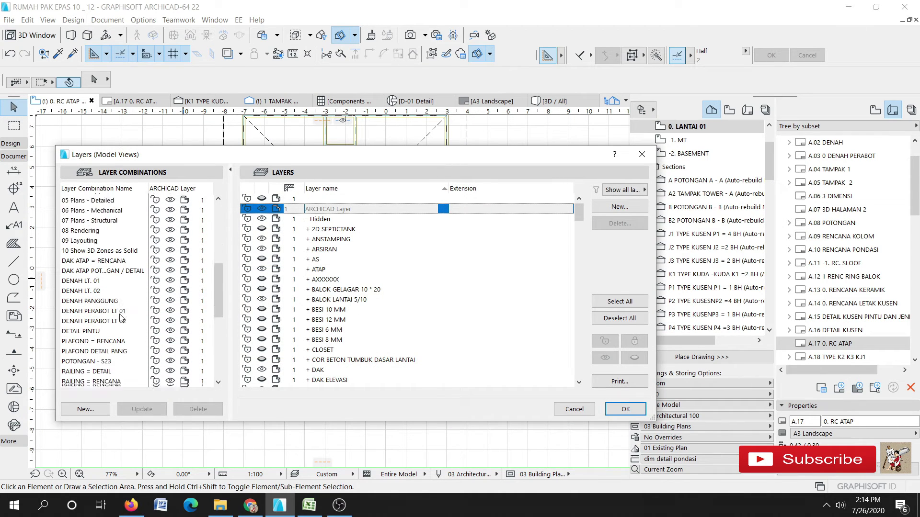
{"action": "left_click", "coordinate": [82, 350]}
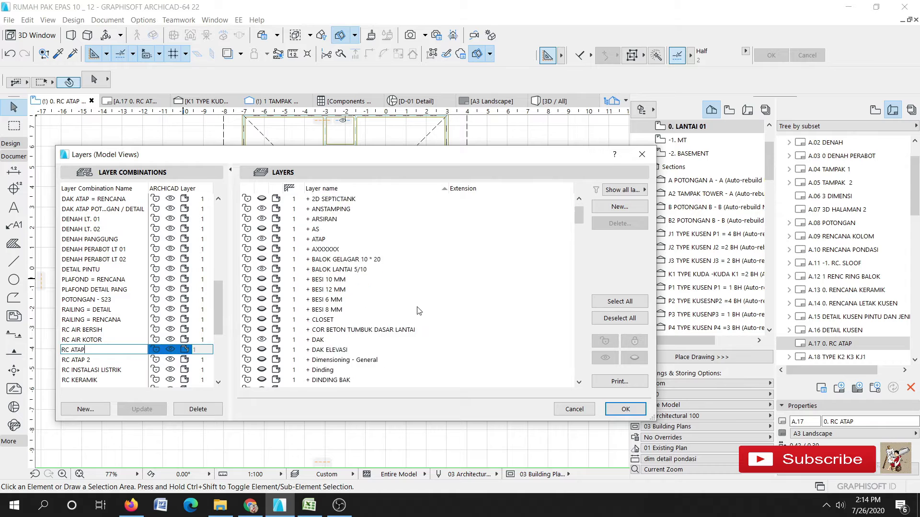
{"action": "scroll", "coordinate": [404, 313], "scroll_direction": "down", "scroll_amount": 8}
{"action": "scroll", "coordinate": [404, 314], "scroll_direction": "down", "scroll_amount": 10}
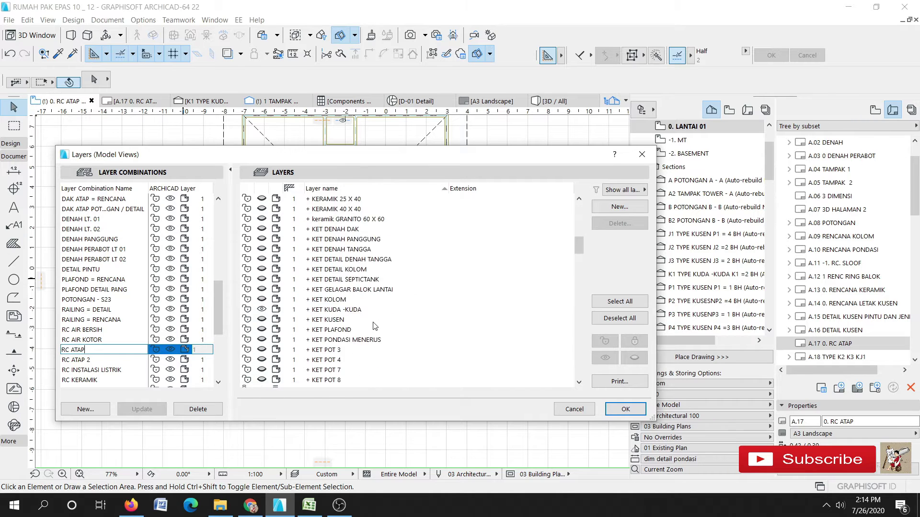
{"action": "scroll", "coordinate": [338, 342], "scroll_direction": "down", "scroll_amount": 4}
{"action": "scroll", "coordinate": [338, 342], "scroll_direction": "down", "scroll_amount": 3}
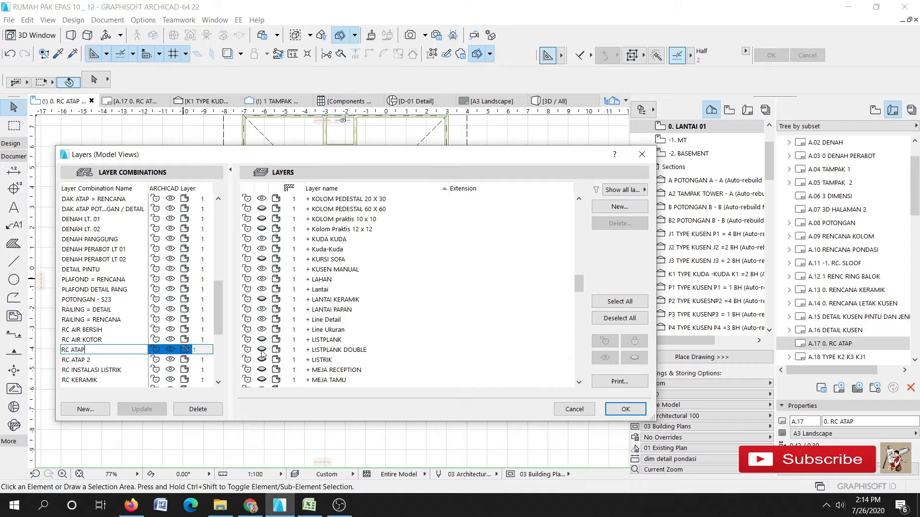
{"action": "left_click", "coordinate": [262, 352]}
{"action": "left_click", "coordinate": [142, 409]}
{"action": "left_click", "coordinate": [625, 408]}
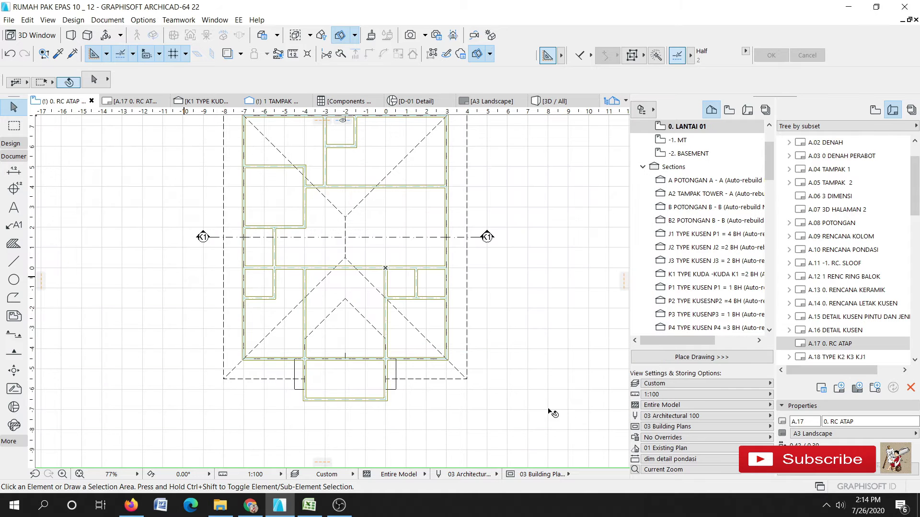
{"action": "middle_click_drag", "start_coordinate": [220, 253], "coordinate": [222, 315]}
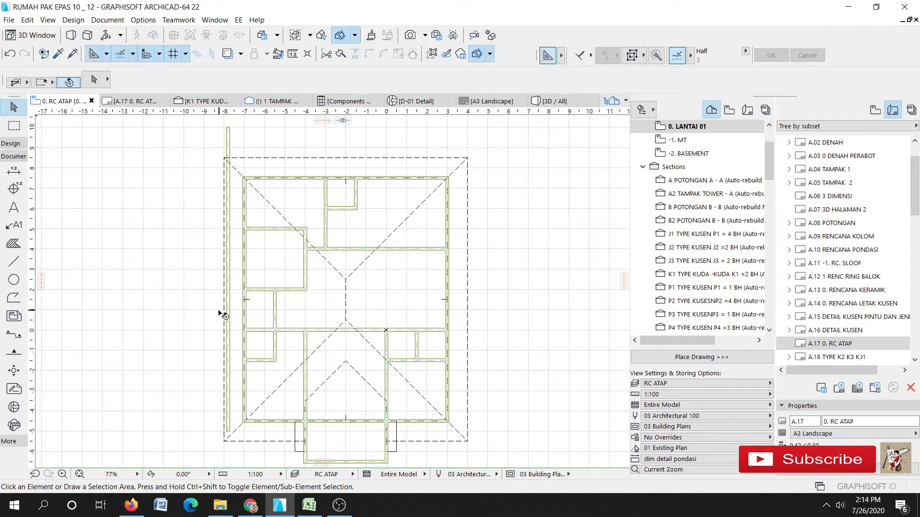
{"action": "key", "text": "ctrl+l"}
{"action": "key", "text": "Escape"}
{"action": "left_click", "coordinate": [14, 144]}
{"action": "left_click", "coordinate": [14, 233]}
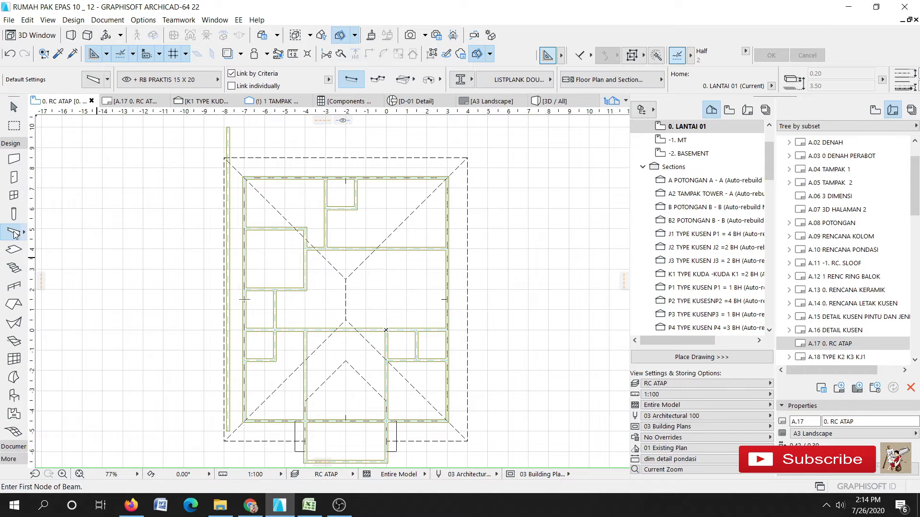
{"action": "left_click", "coordinate": [156, 86]}
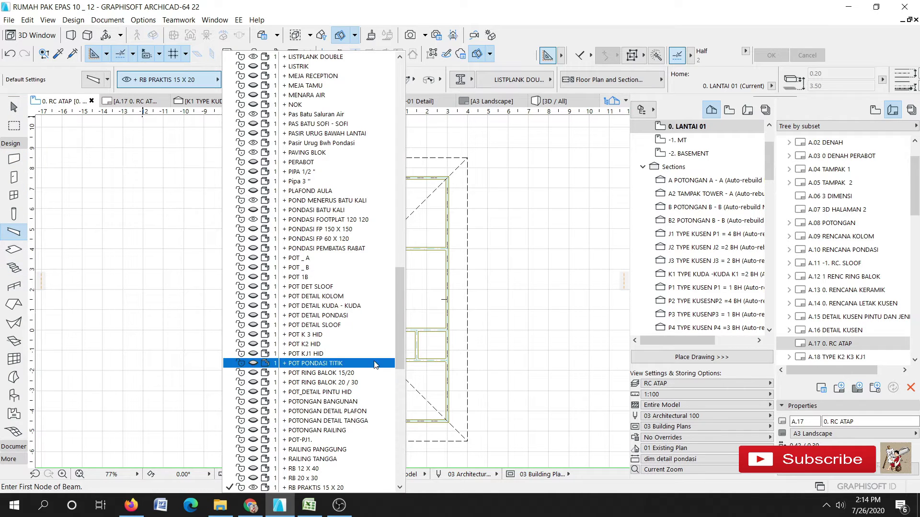
{"action": "left_click_drag", "start_coordinate": [404, 318], "coordinate": [401, 342]}
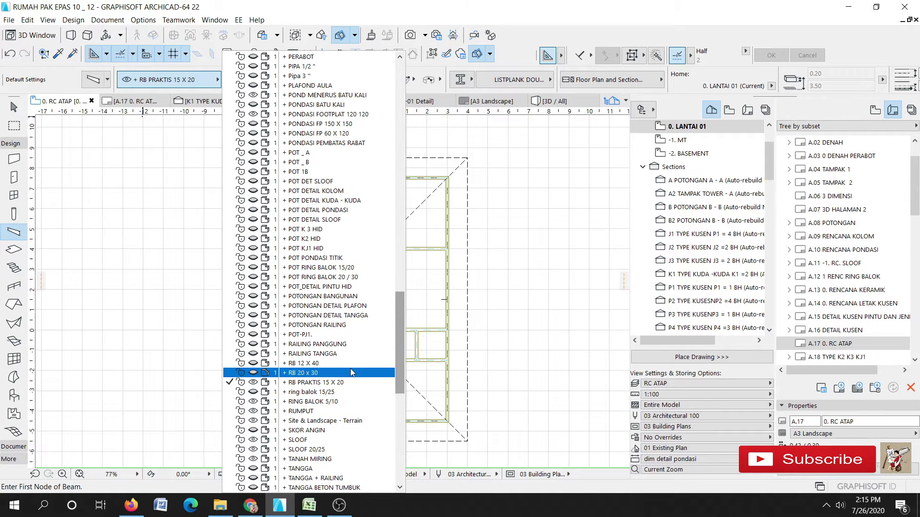
{"action": "scroll", "coordinate": [342, 372], "scroll_direction": "down", "scroll_amount": 2}
{"action": "key", "text": "Escape"}
{"action": "key", "text": "Escape"}
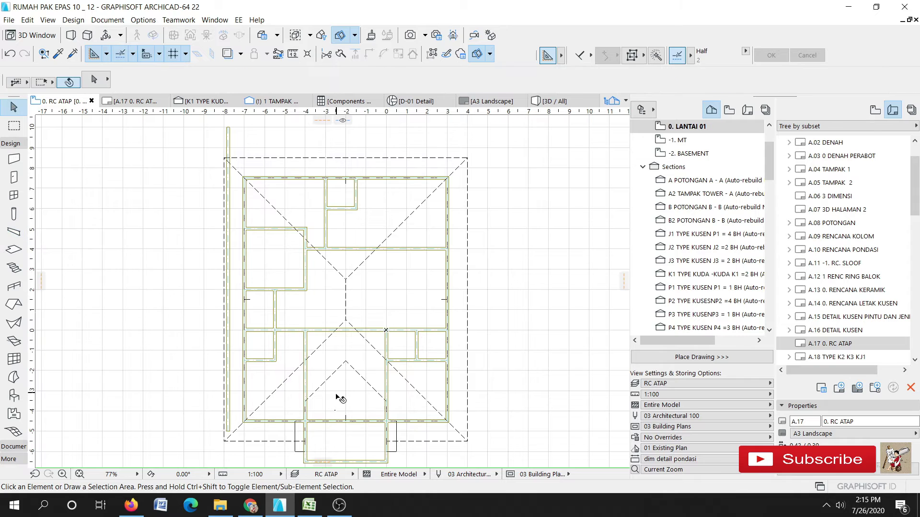
Step: Create a new layer named + RENG BAJA RINGAN
{"action": "key", "text": "ctrl+l"}
{"action": "left_click", "coordinate": [634, 207]}
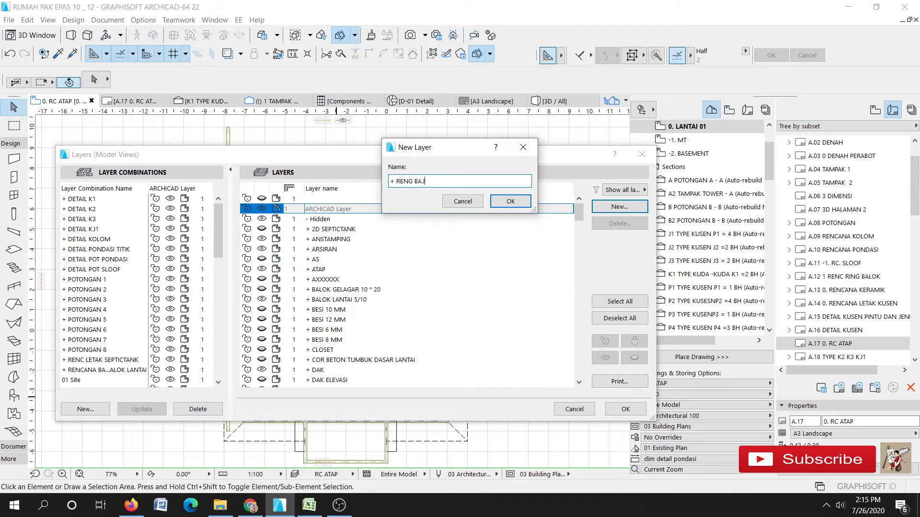
{"action": "type", "text": "+ RENG BAJA RINGAN"}
{"action": "key", "text": "Return"}
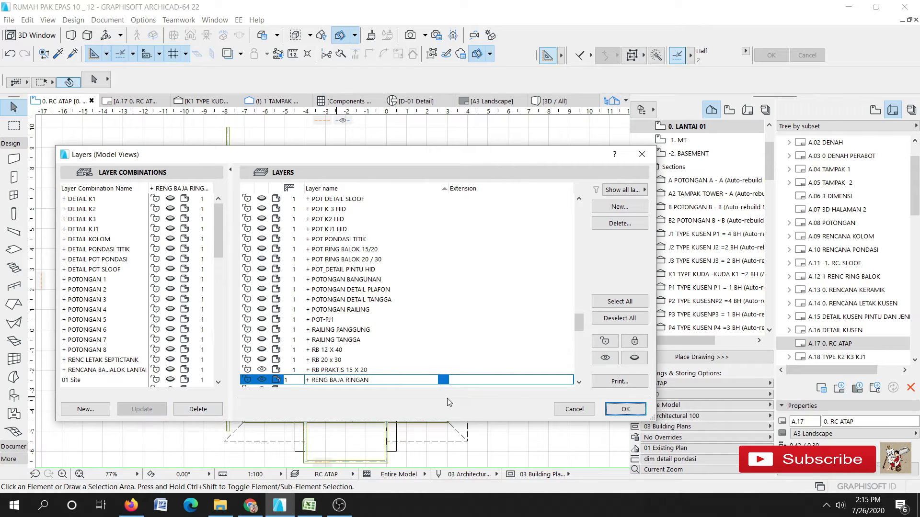
{"action": "left_click", "coordinate": [625, 410]}
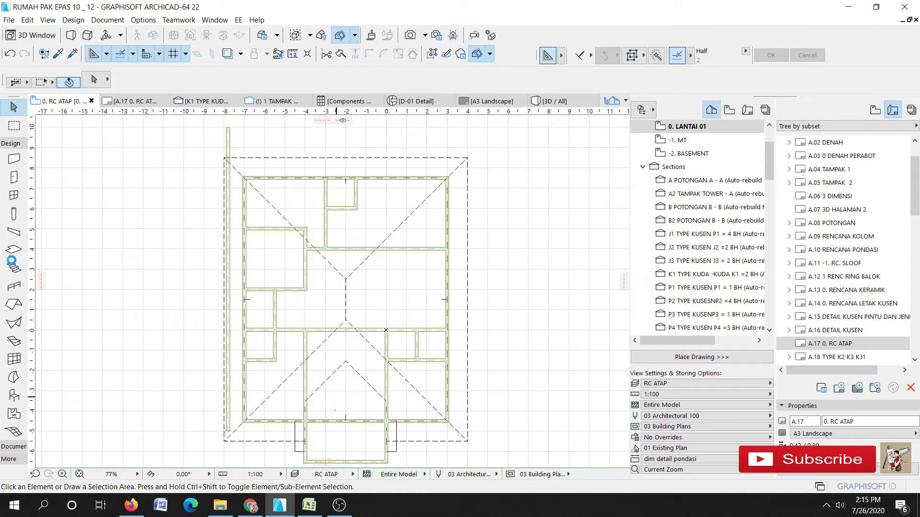
Step: Set the Beam tool's default layer to + RENG BAJA RINGAN
{"action": "left_click", "coordinate": [14, 232]}
{"action": "left_click", "coordinate": [159, 81]}
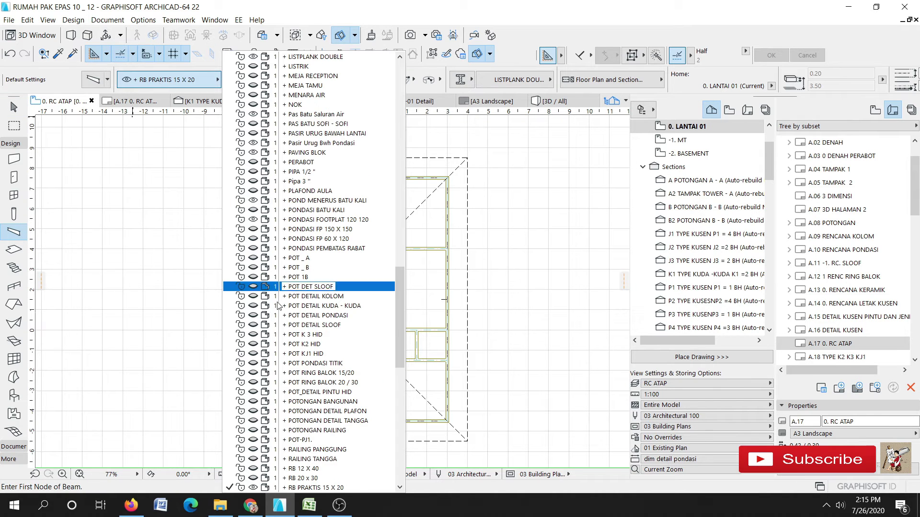
{"action": "scroll", "coordinate": [305, 460], "scroll_direction": "down", "scroll_amount": 1}
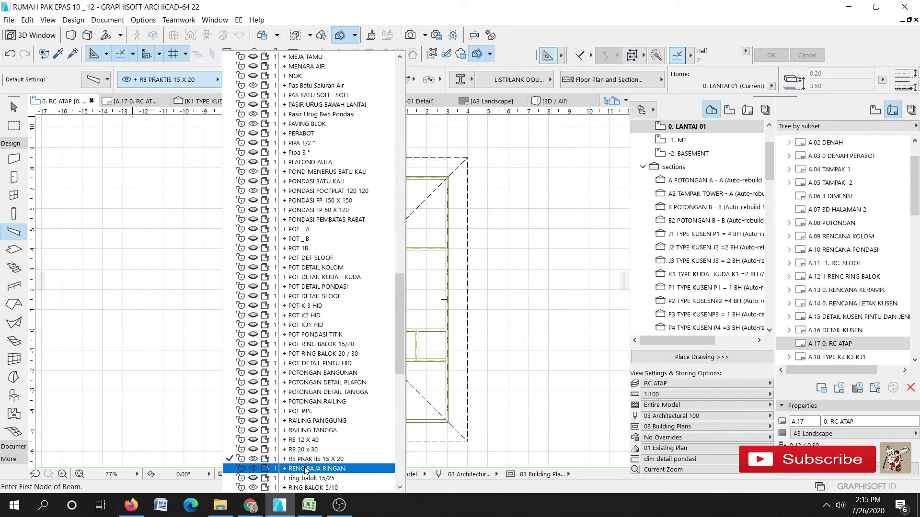
{"action": "left_click", "coordinate": [306, 469]}
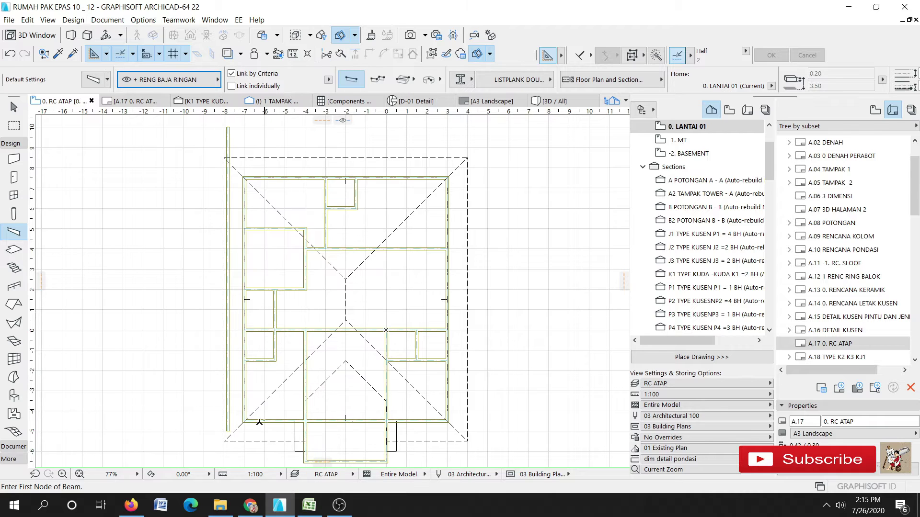
Step: Try to draw a beam along the fascia at the left eave, and look through the available beam profiles
{"action": "scroll", "coordinate": [259, 422], "scroll_direction": "up", "scroll_amount": 3}
{"action": "left_click", "coordinate": [239, 438]}
{"action": "scroll", "coordinate": [239, 439], "scroll_direction": "down", "scroll_amount": 2}
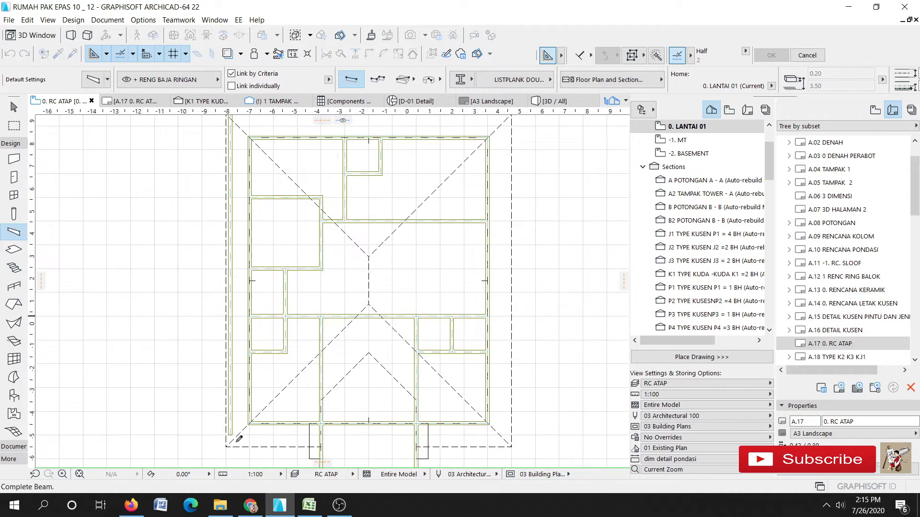
{"action": "scroll", "coordinate": [239, 439], "scroll_direction": "down", "scroll_amount": 1}
{"action": "left_click", "coordinate": [232, 134]}
{"action": "left_click", "coordinate": [481, 79]}
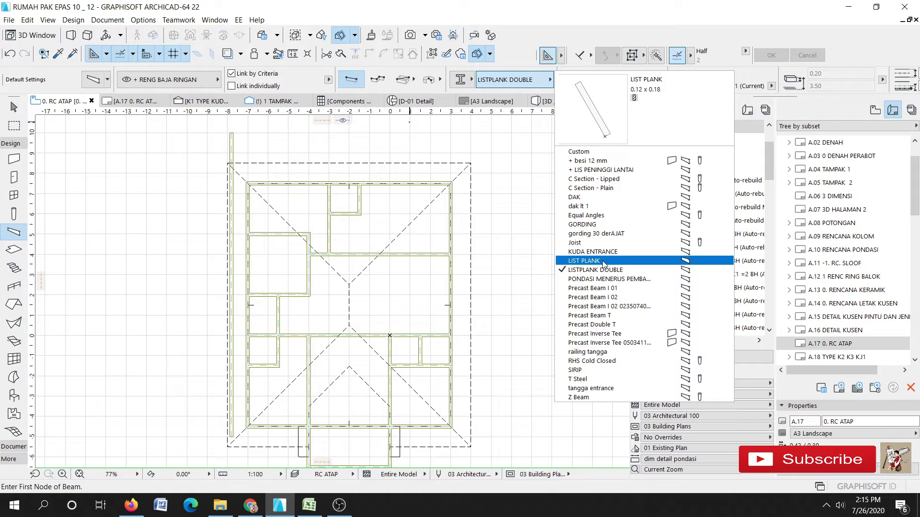
{"action": "key", "text": "Escape"}
{"action": "key", "text": "Escape"}
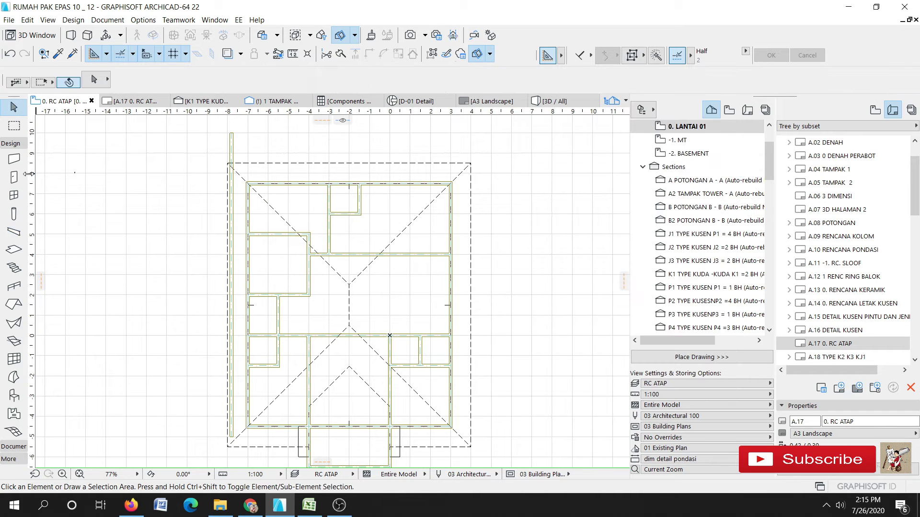
Step: Set up the Wall tool with the RENG U TERBALIK complex profile
{"action": "left_click", "coordinate": [14, 159]}
{"action": "left_click", "coordinate": [578, 81]}
{"action": "left_click", "coordinate": [618, 80]}
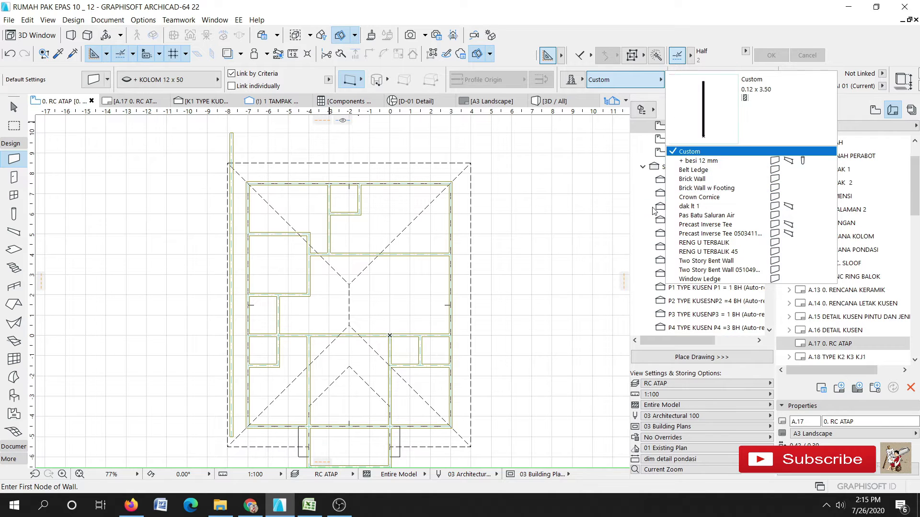
{"action": "left_click", "coordinate": [690, 151]}
{"action": "left_click", "coordinate": [623, 79]}
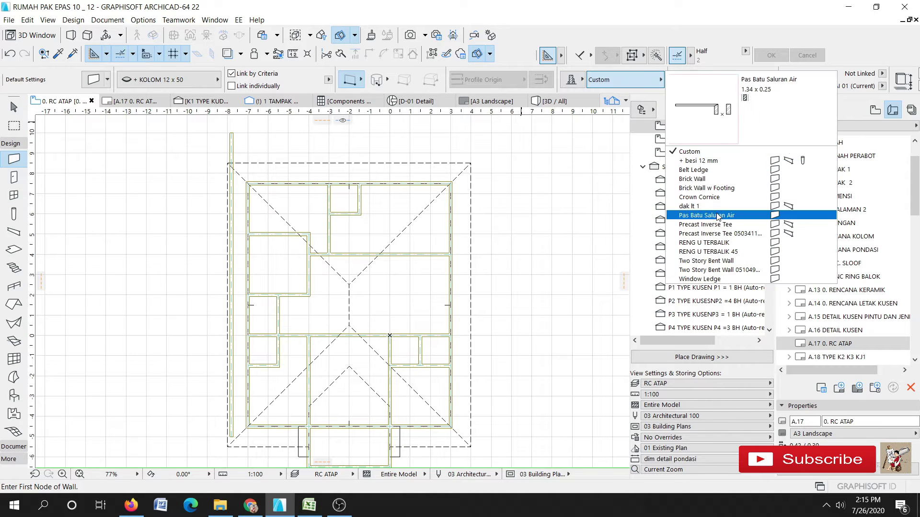
{"action": "left_click", "coordinate": [714, 245]}
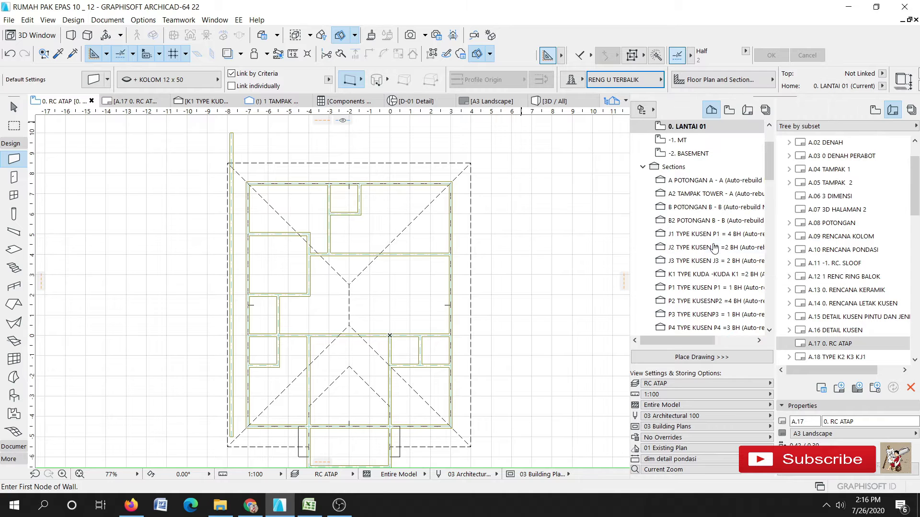
Step: Set the Wall tool's default layer to + RENG BAJA RINGAN instead of the hidden KOLOM layer
{"action": "left_click", "coordinate": [232, 436]}
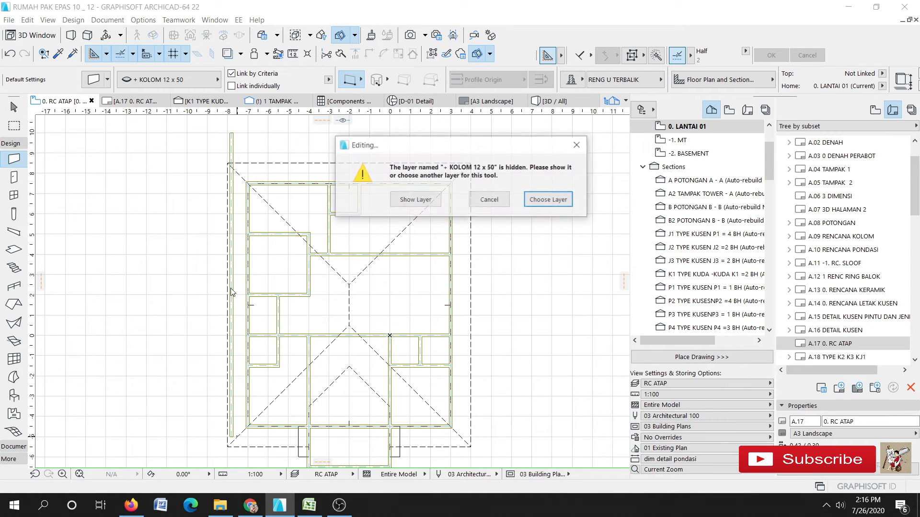
{"action": "left_click", "coordinate": [487, 199]}
{"action": "left_click", "coordinate": [162, 85]}
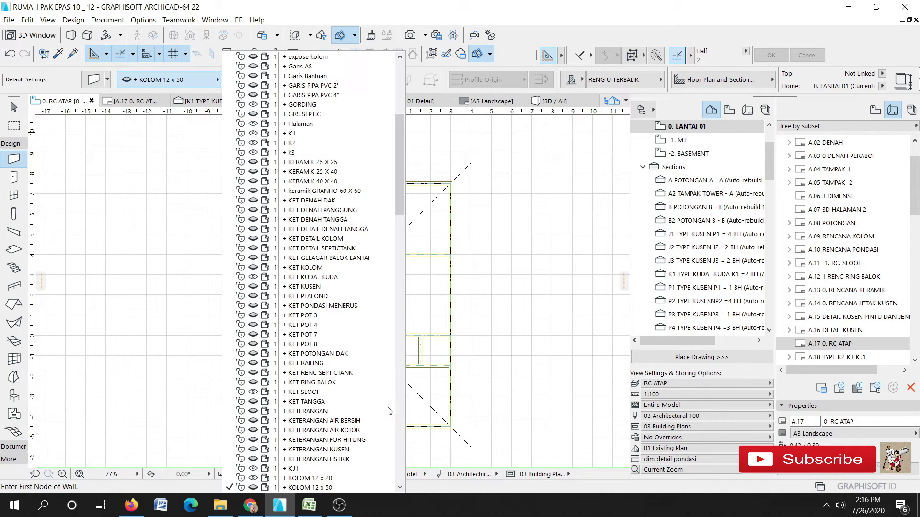
{"action": "scroll", "coordinate": [352, 392], "scroll_direction": "down", "scroll_amount": 6}
{"action": "scroll", "coordinate": [352, 392], "scroll_direction": "down", "scroll_amount": 4}
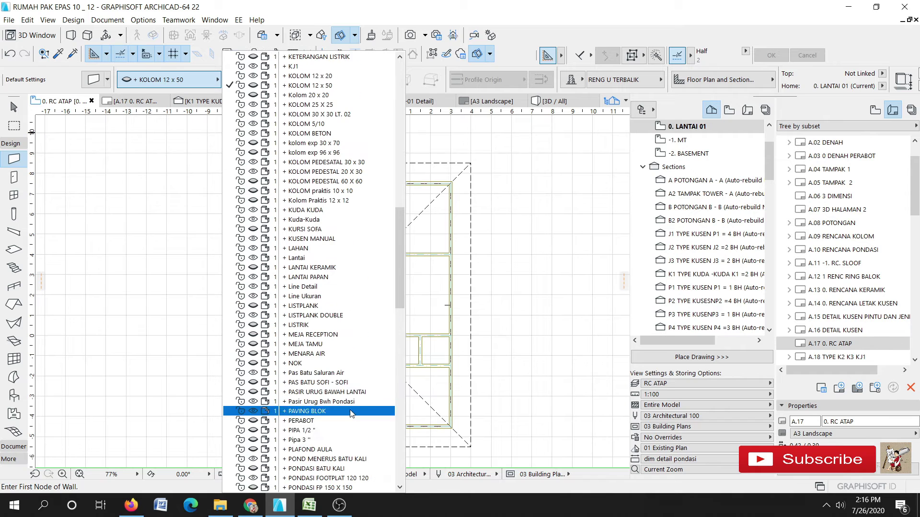
{"action": "scroll", "coordinate": [342, 447], "scroll_direction": "down", "scroll_amount": 7}
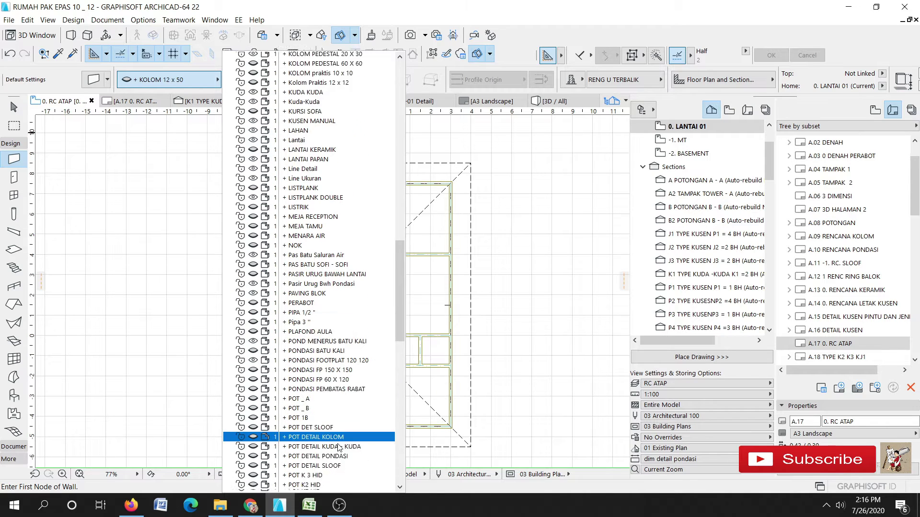
{"action": "scroll", "coordinate": [342, 407], "scroll_direction": "down", "scroll_amount": 5}
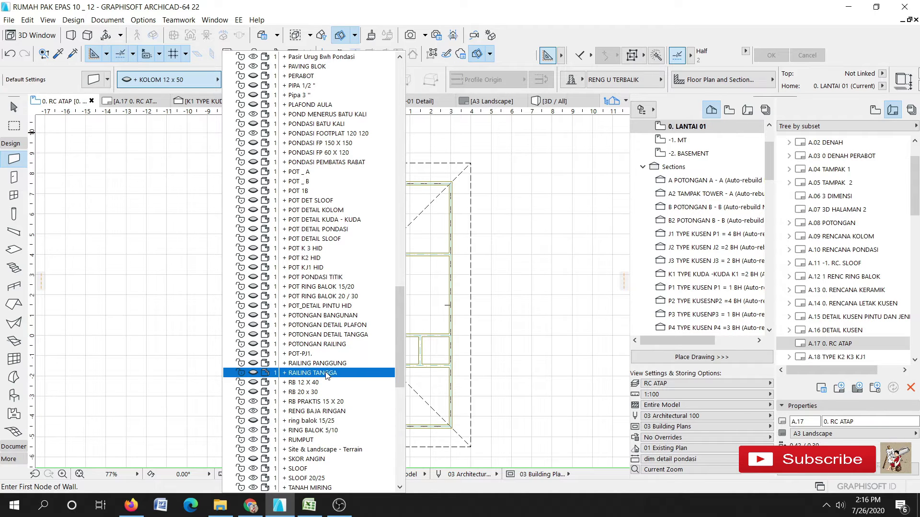
{"action": "left_click", "coordinate": [313, 411]}
Step: Draw a RENG U TERBALIK batten as a vertical wall on the roof plan, just inside the existing fascia at the left eave
{"action": "left_click", "coordinate": [238, 436]}
{"action": "left_click", "coordinate": [238, 143]}
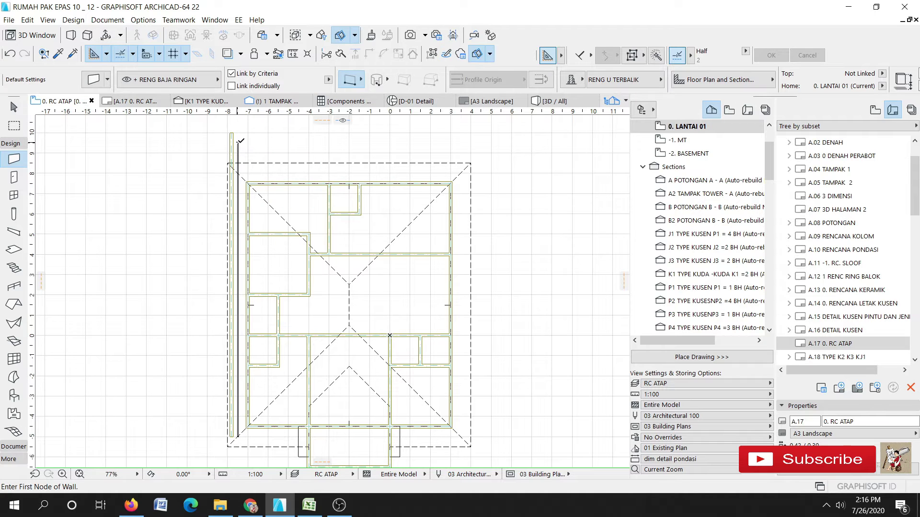
{"action": "key", "text": "Escape"}
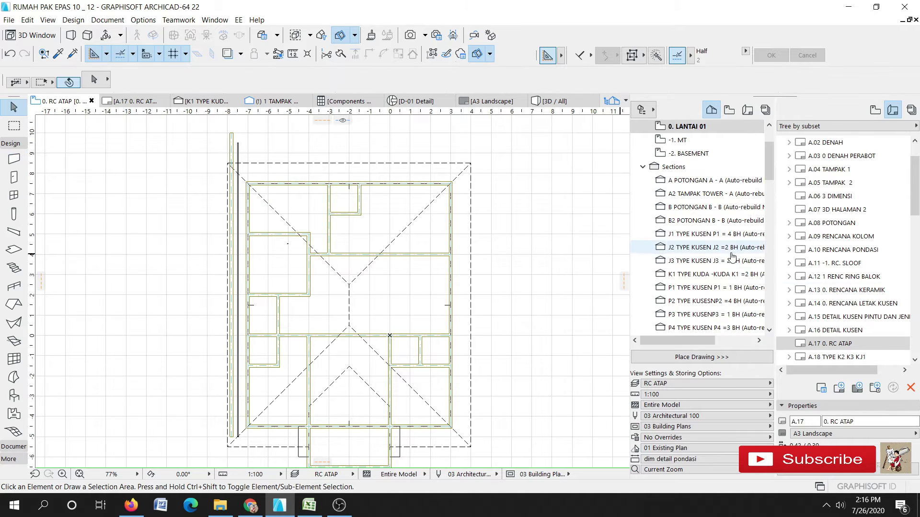
Step: In the K1 truss section, set the batten wall's base height to 3 m above its home story
{"action": "double_click", "coordinate": [703, 277]}
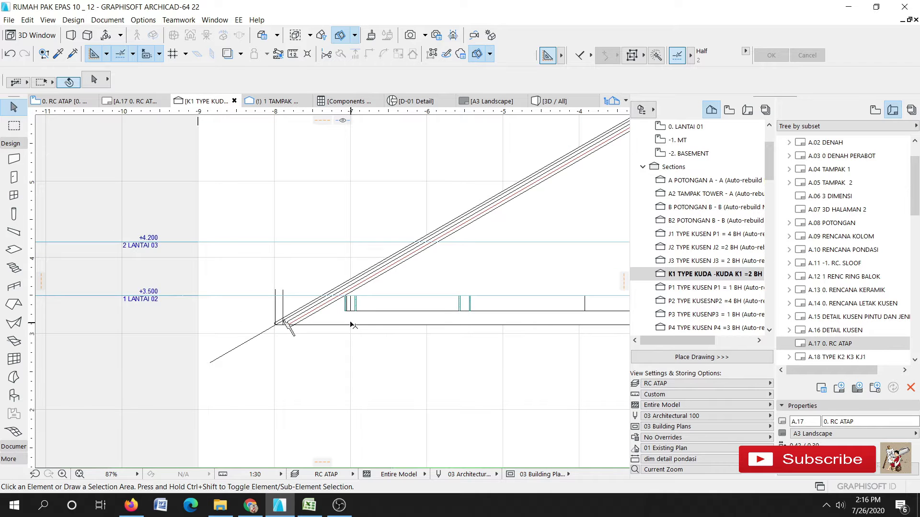
{"action": "middle_click_drag", "start_coordinate": [424, 331], "coordinate": [293, 327]}
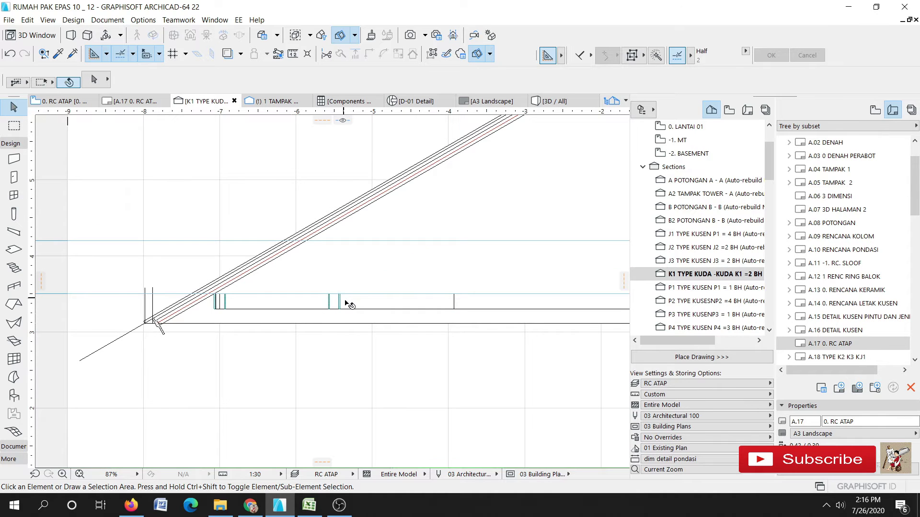
{"action": "scroll", "coordinate": [349, 304], "scroll_direction": "down", "scroll_amount": 4}
{"action": "scroll", "coordinate": [271, 344], "scroll_direction": "up", "scroll_amount": 2}
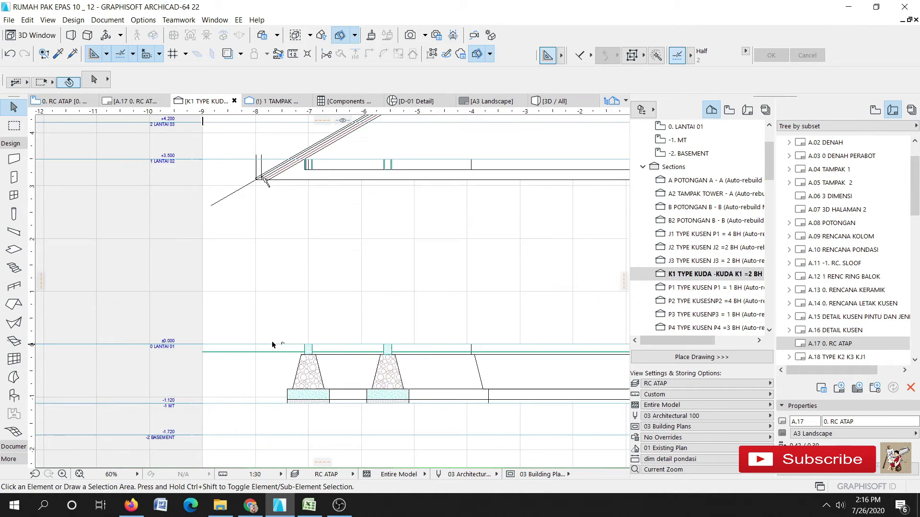
{"action": "scroll", "coordinate": [271, 341], "scroll_direction": "up", "scroll_amount": 5}
{"action": "left_click", "coordinate": [296, 343]}
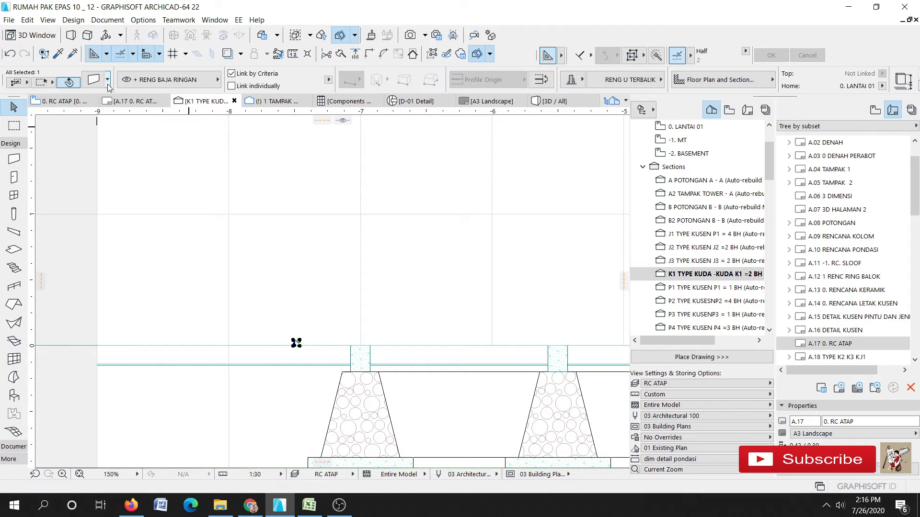
{"action": "key", "text": "ctrl+t"}
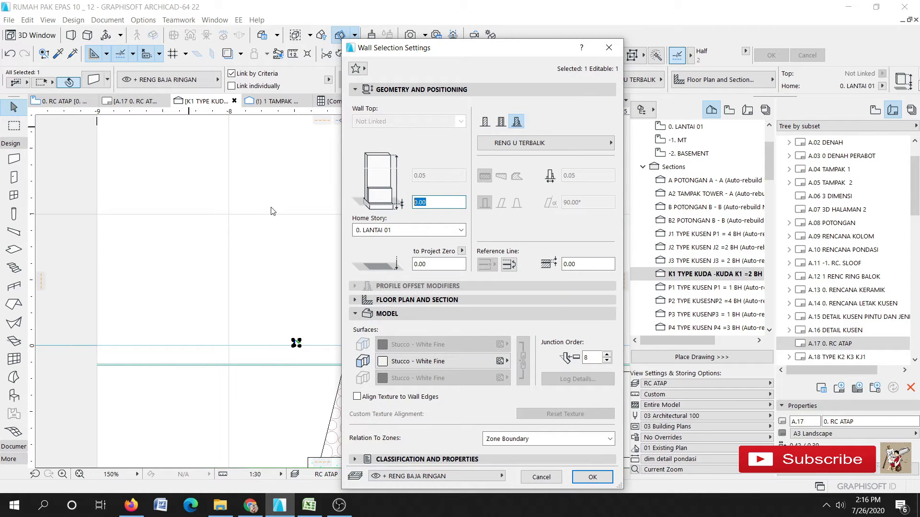
{"action": "key", "text": "Return"}
Step: Move the batten by its lower corner onto the top line of the rafter near the fascia
{"action": "scroll", "coordinate": [366, 336], "scroll_direction": "down", "scroll_amount": 3}
{"action": "middle_click_drag", "start_coordinate": [330, 196], "coordinate": [349, 380]}
{"action": "scroll", "coordinate": [360, 297], "scroll_direction": "up", "scroll_amount": 2}
{"action": "scroll", "coordinate": [360, 296], "scroll_direction": "up", "scroll_amount": 5}
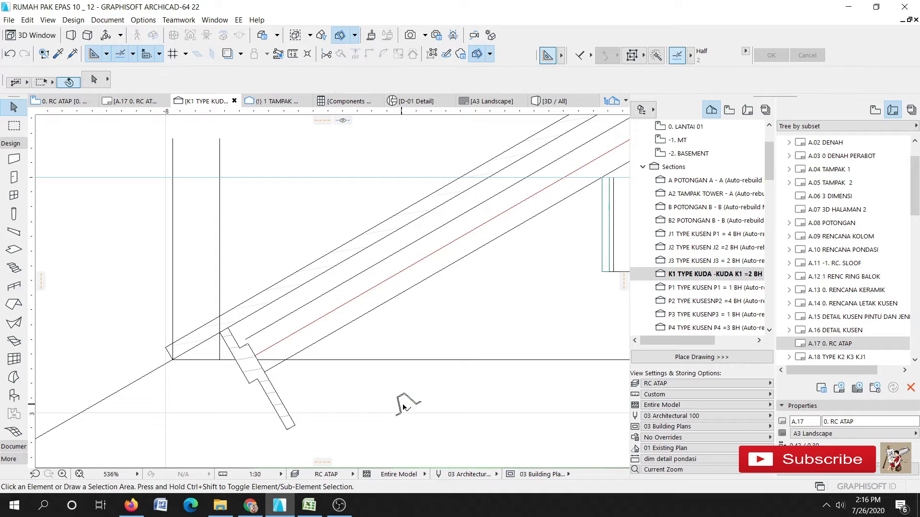
{"action": "scroll", "coordinate": [402, 412], "scroll_direction": "up", "scroll_amount": 8}
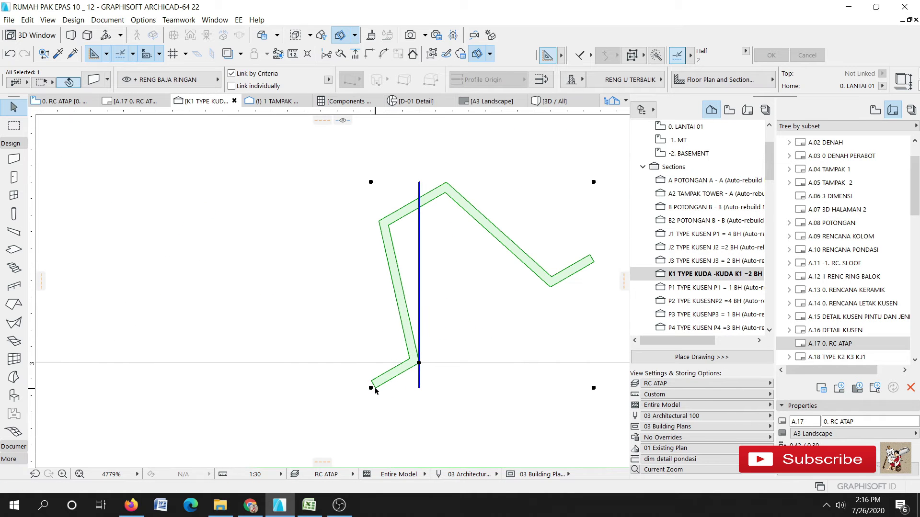
{"action": "key", "text": "Escape"}
{"action": "left_click", "coordinate": [373, 386]}
{"action": "scroll", "coordinate": [373, 387], "scroll_direction": "up", "scroll_amount": 4}
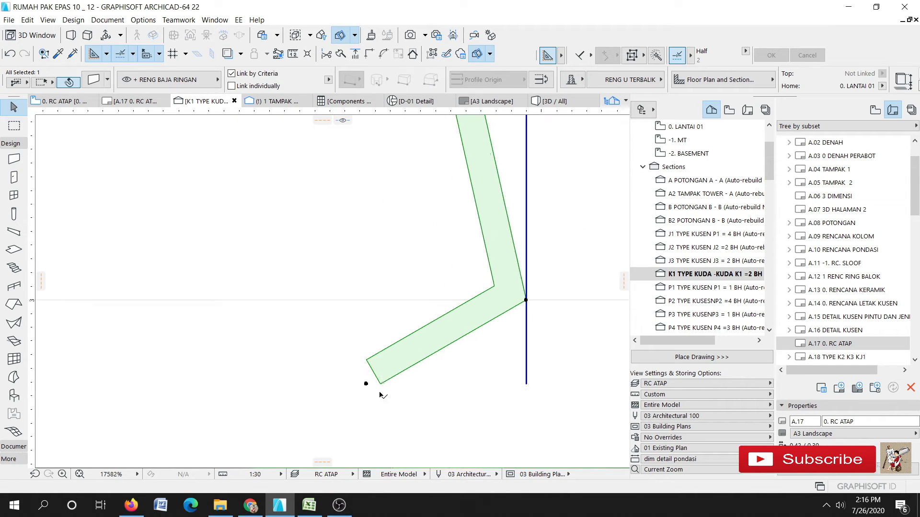
{"action": "left_click", "coordinate": [605, 255]}
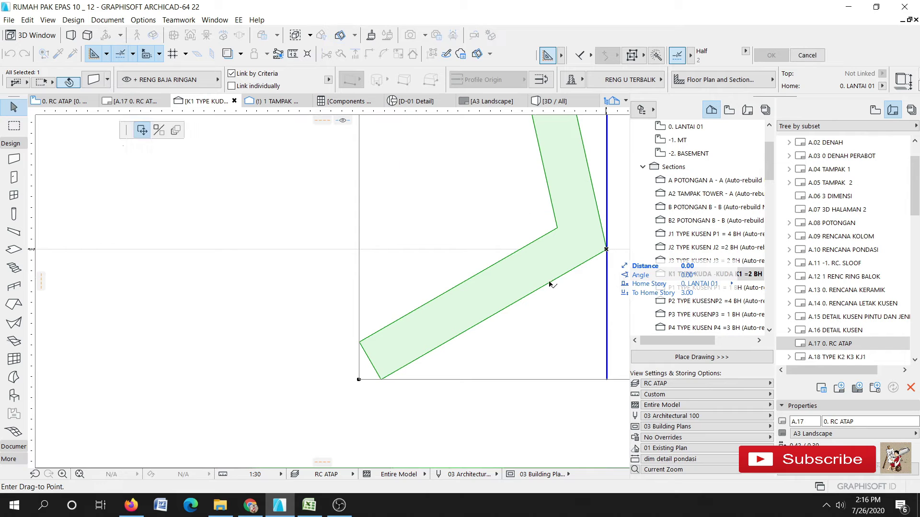
{"action": "scroll", "coordinate": [512, 337], "scroll_direction": "down", "scroll_amount": 5}
{"action": "scroll", "coordinate": [501, 327], "scroll_direction": "up", "scroll_amount": 6}
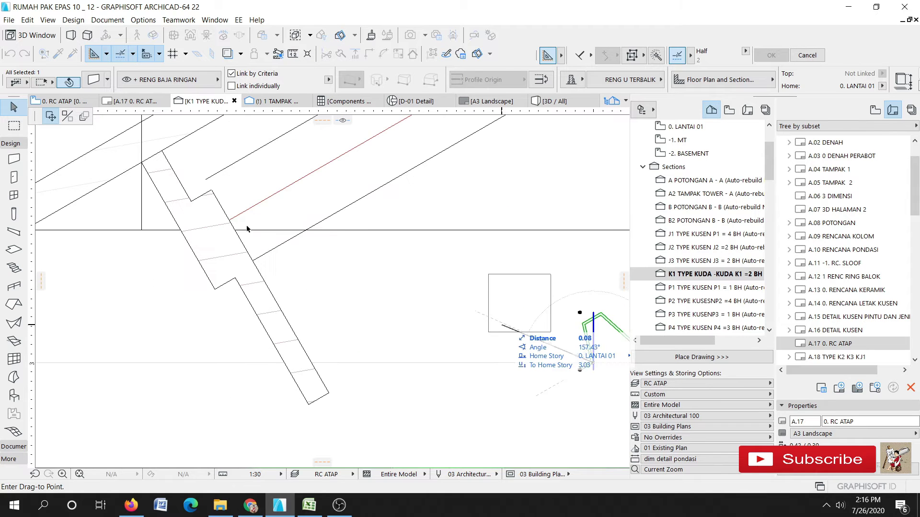
{"action": "left_click", "coordinate": [282, 200]}
{"action": "scroll", "coordinate": [256, 198], "scroll_direction": "up", "scroll_amount": 6}
Step: Slide the batten down the slope so its lower flange ends at the lower end of the rafter's top line
{"action": "left_click", "coordinate": [223, 278]}
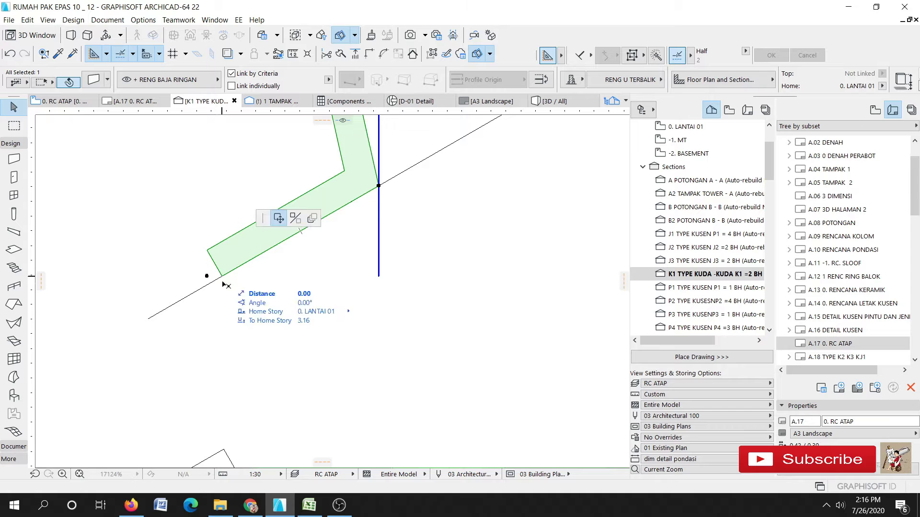
{"action": "left_click", "coordinate": [175, 315]}
{"action": "scroll", "coordinate": [220, 309], "scroll_direction": "down", "scroll_amount": 10}
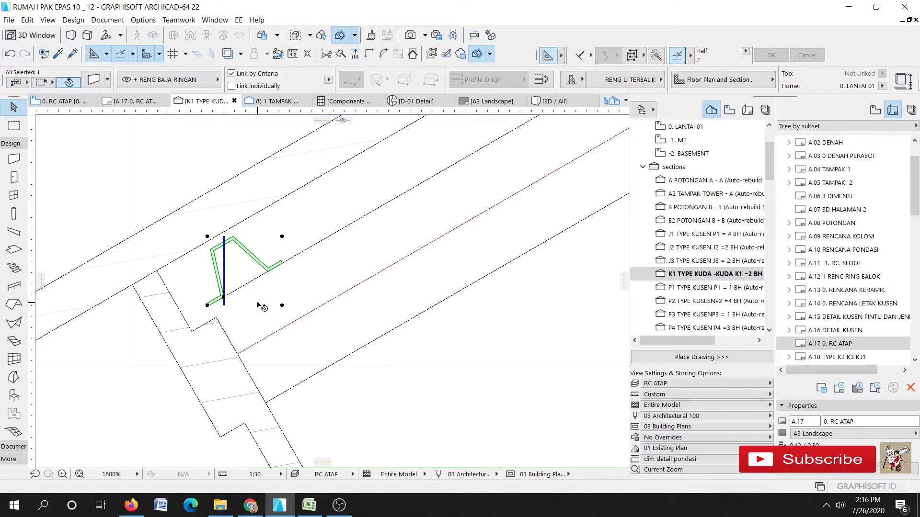
{"action": "scroll", "coordinate": [261, 259], "scroll_direction": "down", "scroll_amount": 4}
{"action": "left_click", "coordinate": [114, 220]}
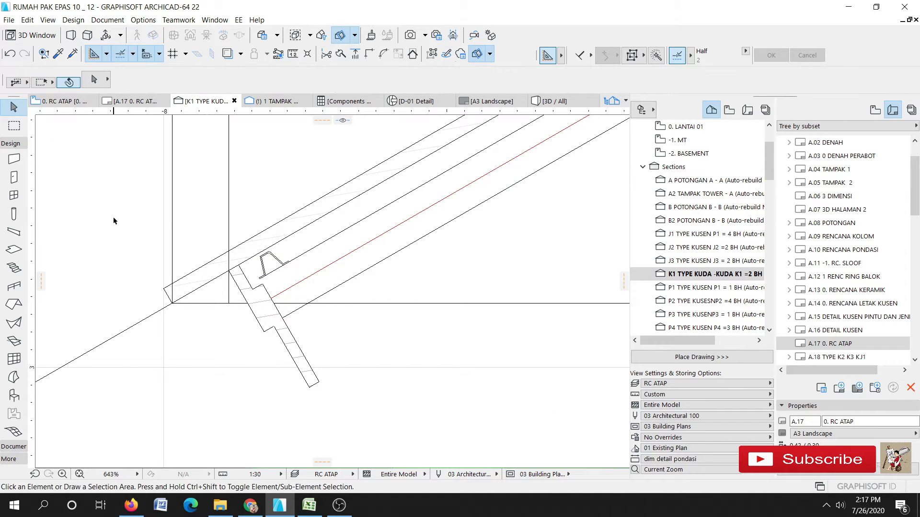
Step: Move the roof slab down so its underside rests on the top of the batten
{"action": "scroll", "coordinate": [265, 268], "scroll_direction": "up", "scroll_amount": 3}
{"action": "scroll", "coordinate": [246, 263], "scroll_direction": "up", "scroll_amount": 3}
{"action": "left_click", "coordinate": [268, 238]}
{"action": "left_click", "coordinate": [307, 230]}
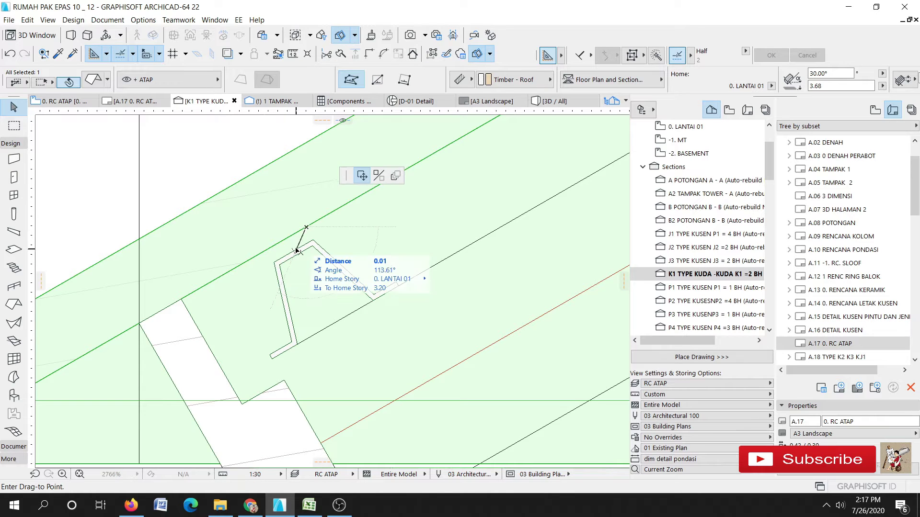
{"action": "left_click", "coordinate": [307, 245]}
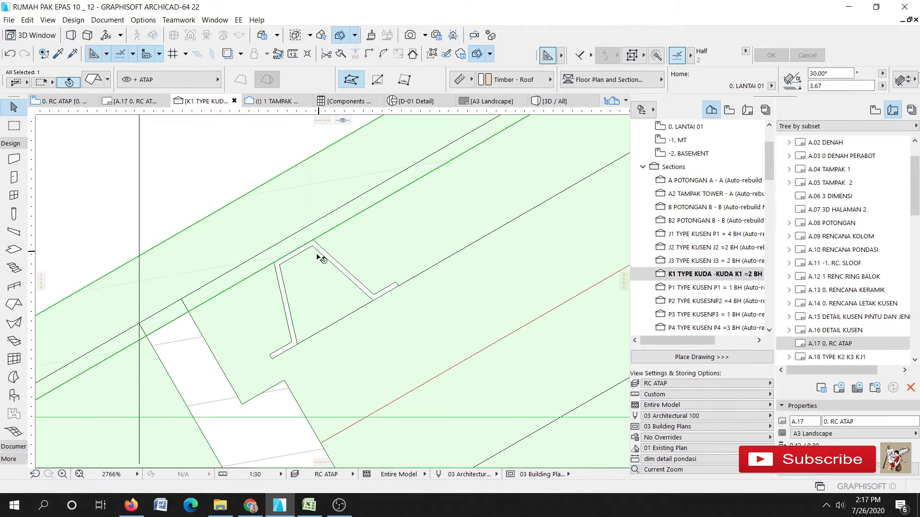
{"action": "key", "text": "Escape"}
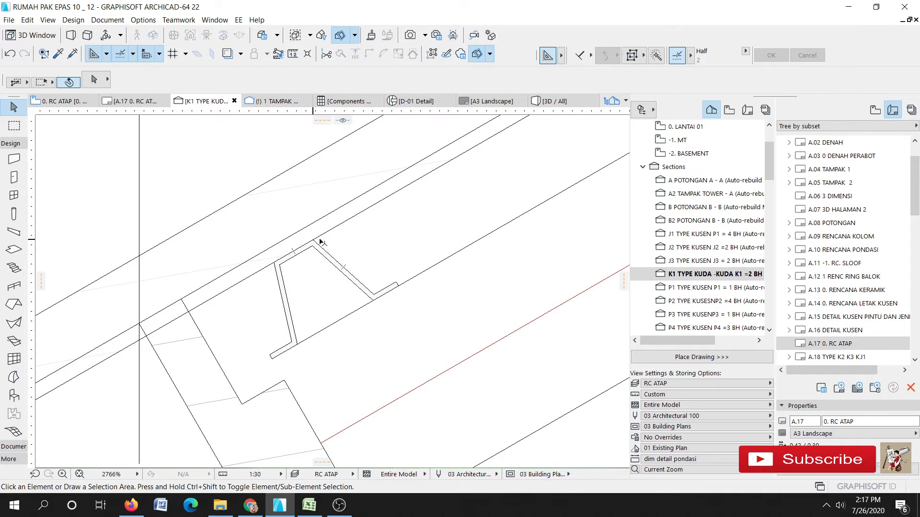
Step: Move the double fascia straight down so its upper outer corner meets the underside of the roof slab
{"action": "scroll", "coordinate": [312, 245], "scroll_direction": "down", "scroll_amount": 3}
{"action": "scroll", "coordinate": [297, 276], "scroll_direction": "up", "scroll_amount": 3}
{"action": "left_click", "coordinate": [243, 283]}
{"action": "scroll", "coordinate": [242, 285], "scroll_direction": "up", "scroll_amount": 2}
{"action": "scroll", "coordinate": [243, 285], "scroll_direction": "up", "scroll_amount": 2}
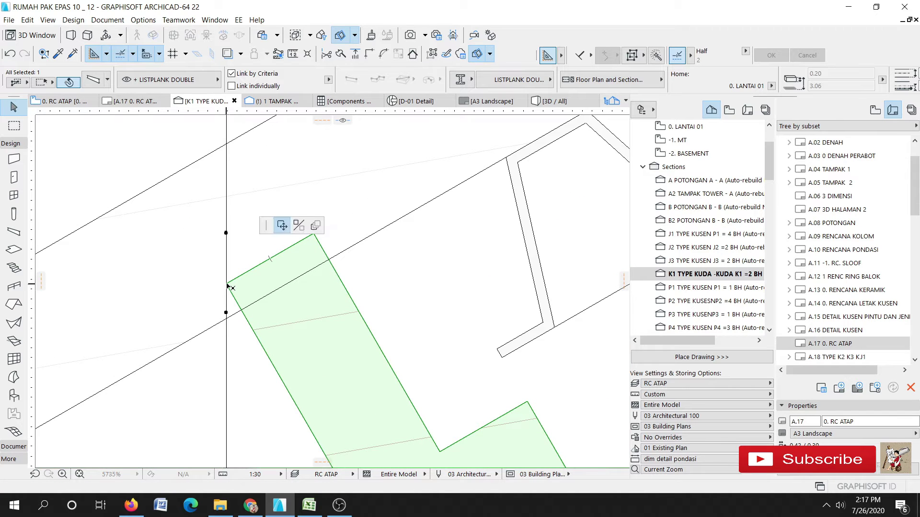
{"action": "left_click", "coordinate": [230, 321]}
{"action": "scroll", "coordinate": [254, 268], "scroll_direction": "down", "scroll_amount": 7}
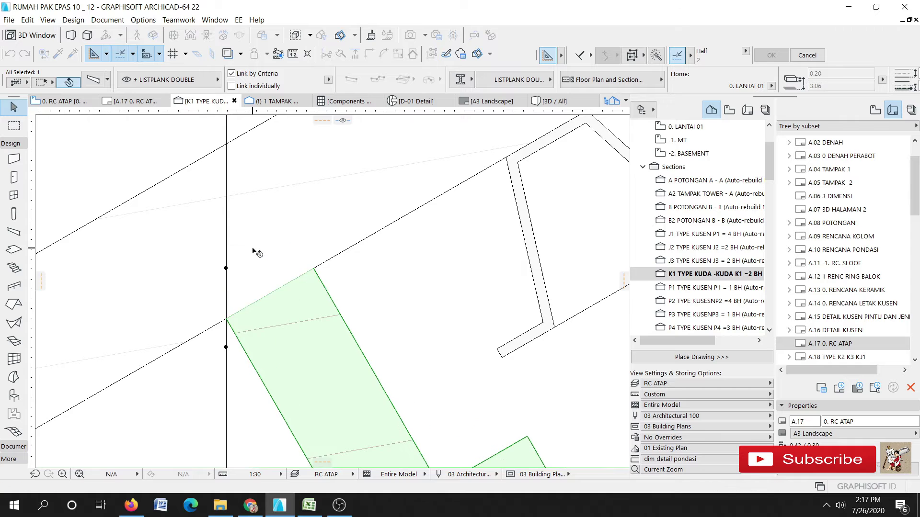
{"action": "key", "text": "Escape"}
Step: Adjust the two lower Kuda-Kuda rafter lines so they end at the inner edge of the double fascia
{"action": "scroll", "coordinate": [300, 268], "scroll_direction": "up", "scroll_amount": 4}
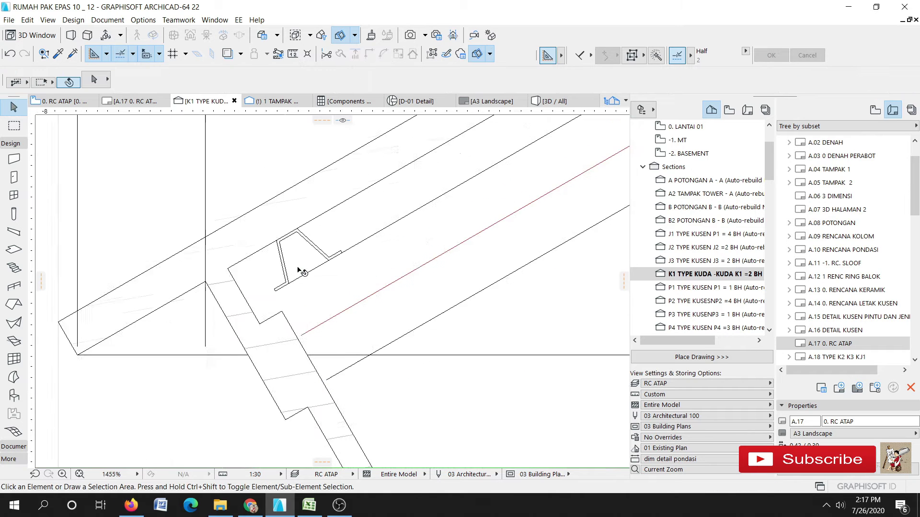
{"action": "left_click", "coordinate": [287, 272]}
{"action": "left_click", "coordinate": [287, 273]}
{"action": "scroll", "coordinate": [271, 283], "scroll_direction": "down", "scroll_amount": 5}
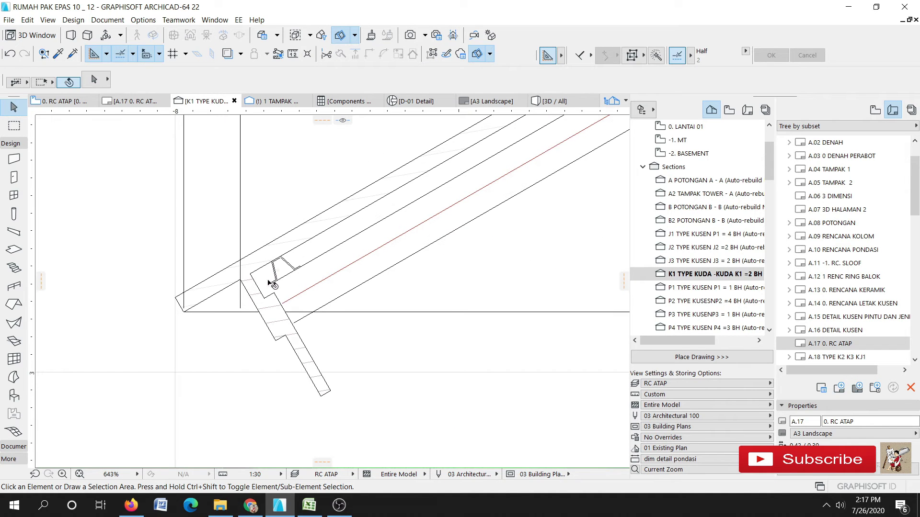
{"action": "left_click", "coordinate": [287, 302]}
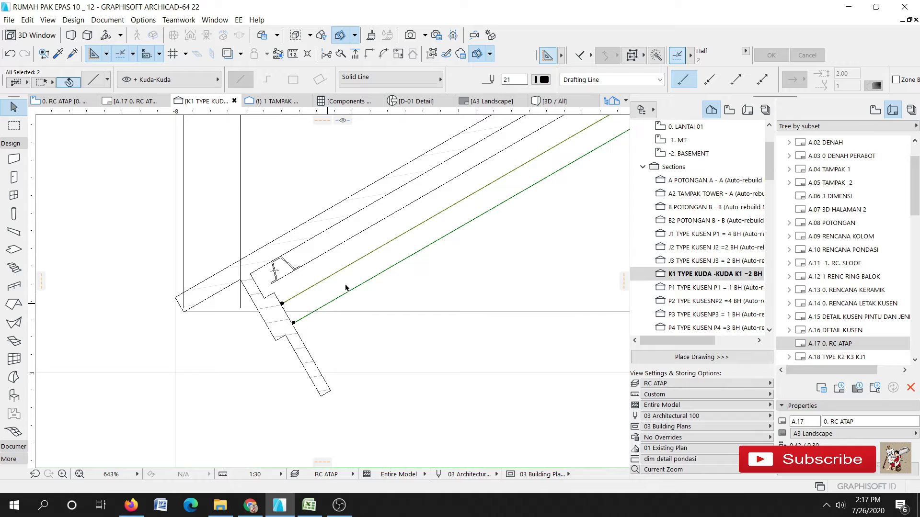
{"action": "left_click", "coordinate": [369, 55]}
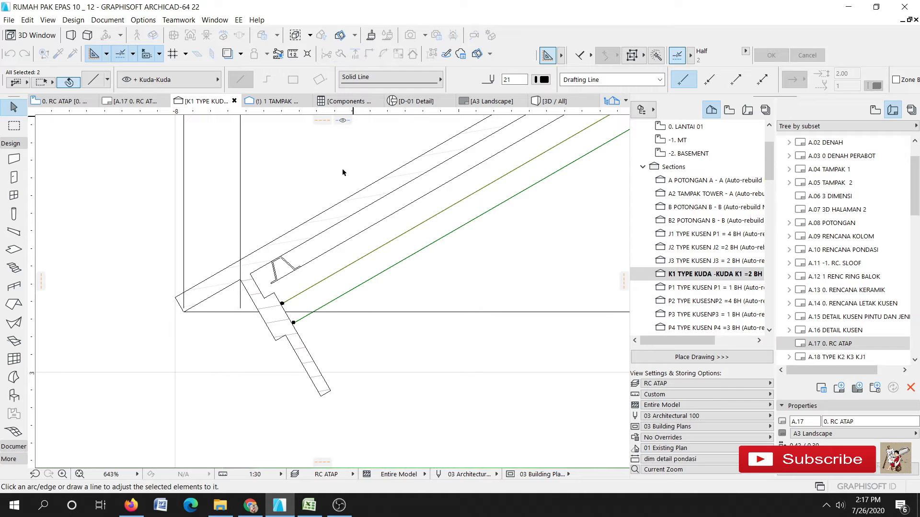
{"action": "scroll", "coordinate": [284, 322], "scroll_direction": "up", "scroll_amount": 3}
{"action": "left_click", "coordinate": [291, 319]}
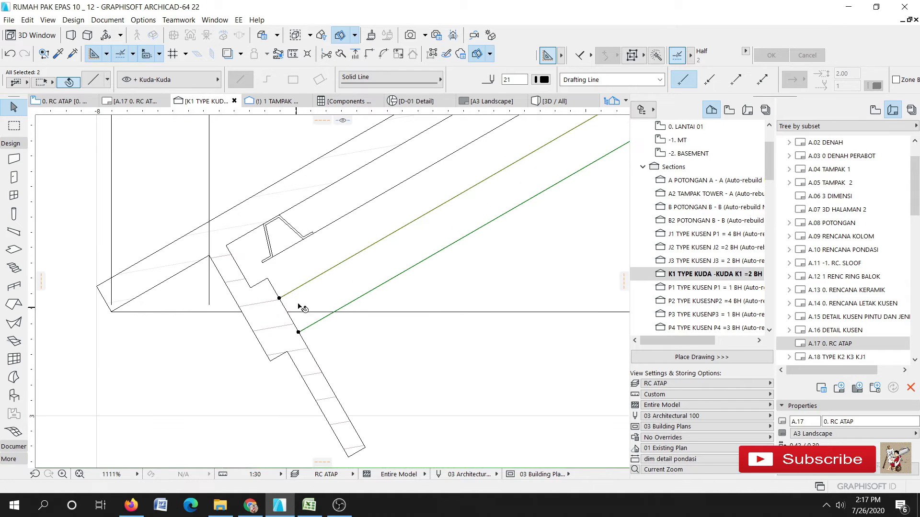
Step: Place multiple copies of the lowest batten up the slope along the rafter's top line at 30°, up to a distance of 1.40
{"action": "scroll", "coordinate": [287, 373], "scroll_direction": "down", "scroll_amount": 7}
{"action": "scroll", "coordinate": [243, 312], "scroll_direction": "down", "scroll_amount": 4}
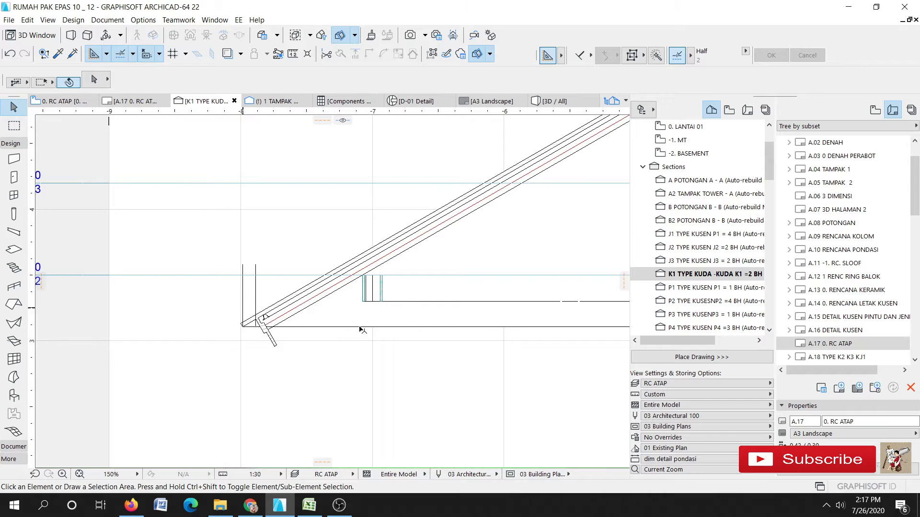
{"action": "middle_click_drag", "start_coordinate": [324, 338], "coordinate": [262, 315]}
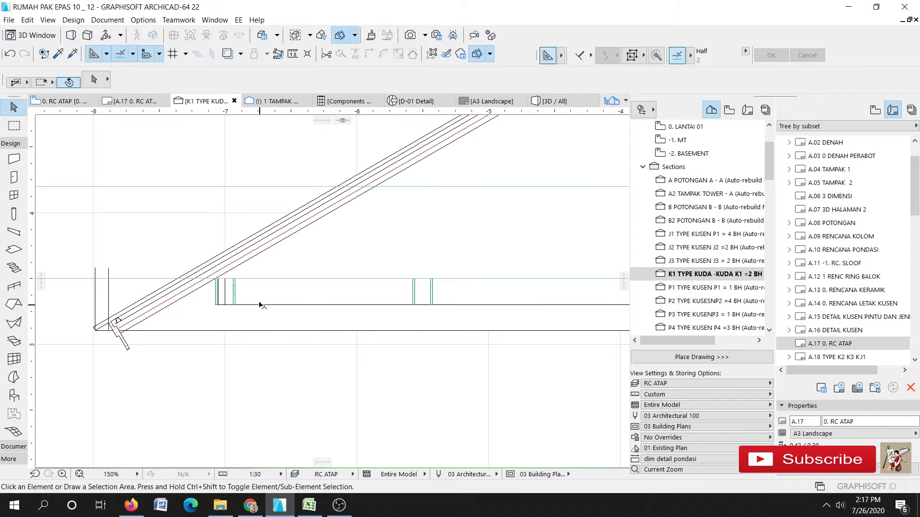
{"action": "scroll", "coordinate": [130, 321], "scroll_direction": "up", "scroll_amount": 4}
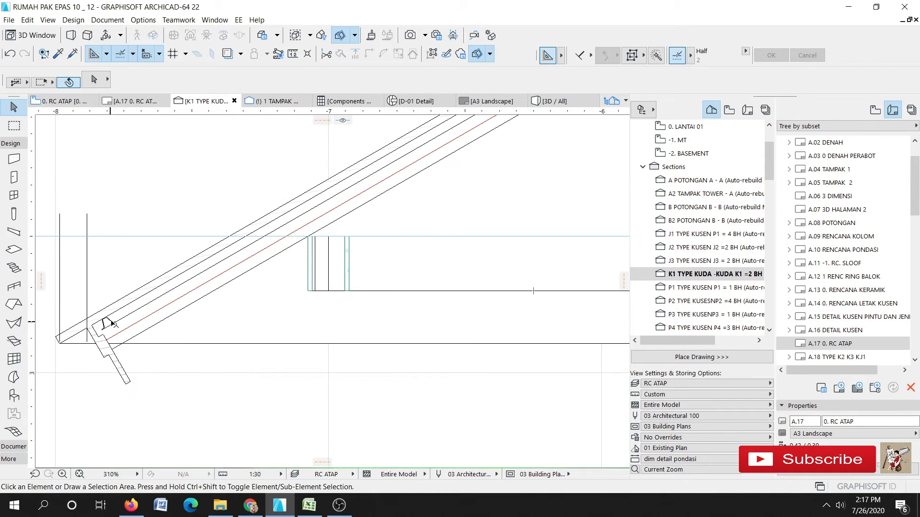
{"action": "left_click", "coordinate": [108, 322]}
{"action": "right_click", "coordinate": [107, 322]}
{"action": "mouse_move", "coordinate": [199, 154]}
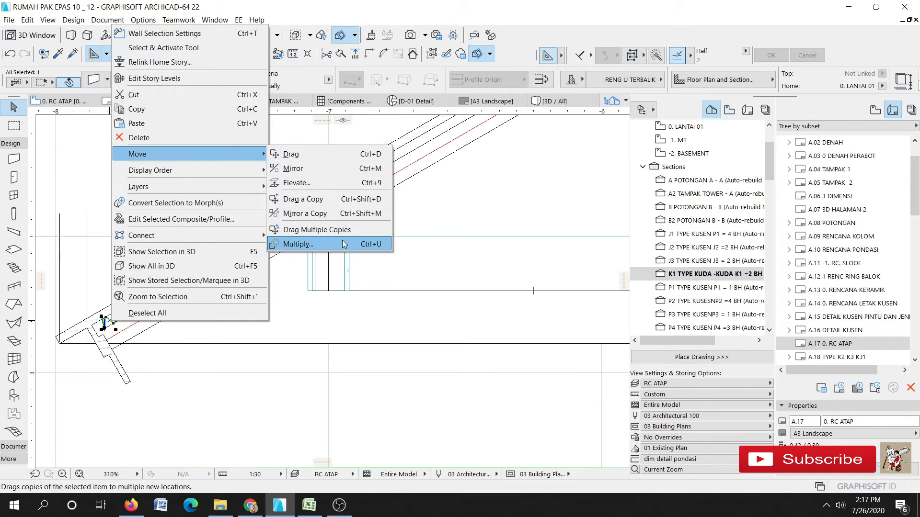
{"action": "left_click", "coordinate": [312, 230]}
{"action": "scroll", "coordinate": [126, 338], "scroll_direction": "up", "scroll_amount": 4}
{"action": "scroll", "coordinate": [142, 329], "scroll_direction": "up", "scroll_amount": 3}
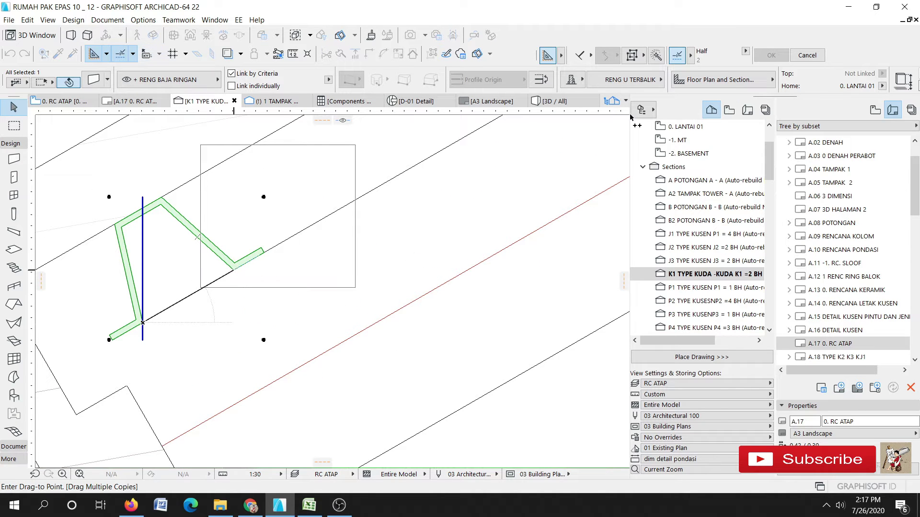
{"action": "type", "text": "1.4"}
{"action": "key", "text": "Return"}
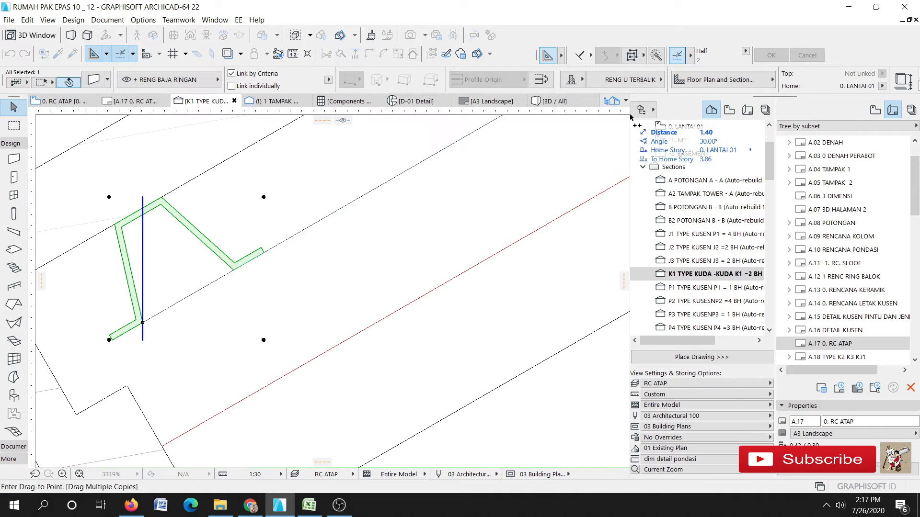
{"action": "scroll", "coordinate": [293, 286], "scroll_direction": "down", "scroll_amount": 4}
{"action": "key", "text": "Escape"}
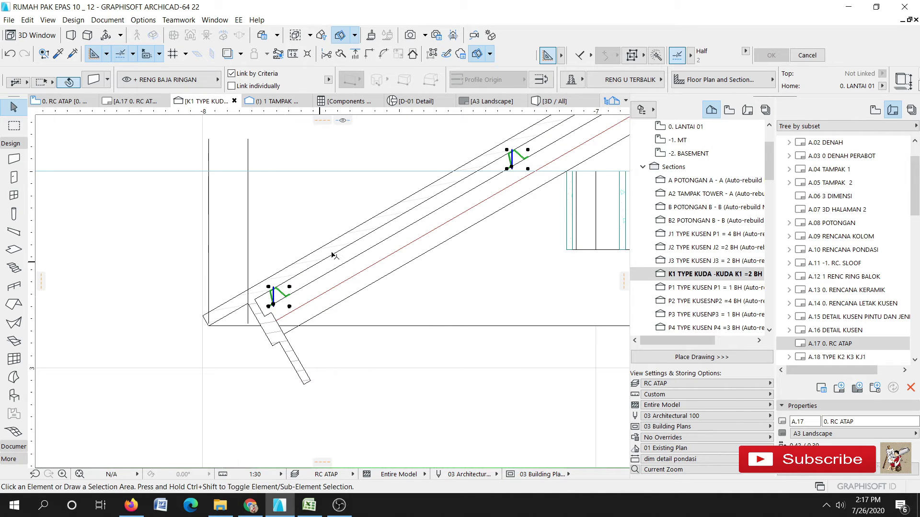
{"action": "key", "text": "Escape"}
Step: Make multiple copies of the uppermost batten up the rafter's top line at steps of 0.70, up to a distance of 2.10
{"action": "scroll", "coordinate": [343, 282], "scroll_direction": "down", "scroll_amount": 3}
{"action": "middle_click_drag", "start_coordinate": [455, 223], "coordinate": [352, 237]}
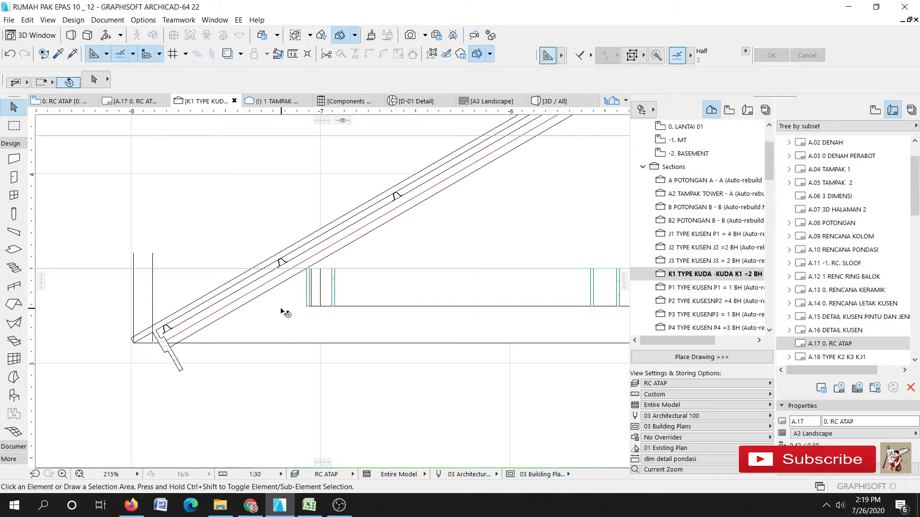
{"action": "middle_click_drag", "start_coordinate": [309, 235], "coordinate": [289, 268]}
{"action": "scroll", "coordinate": [371, 256], "scroll_direction": "up", "scroll_amount": 3}
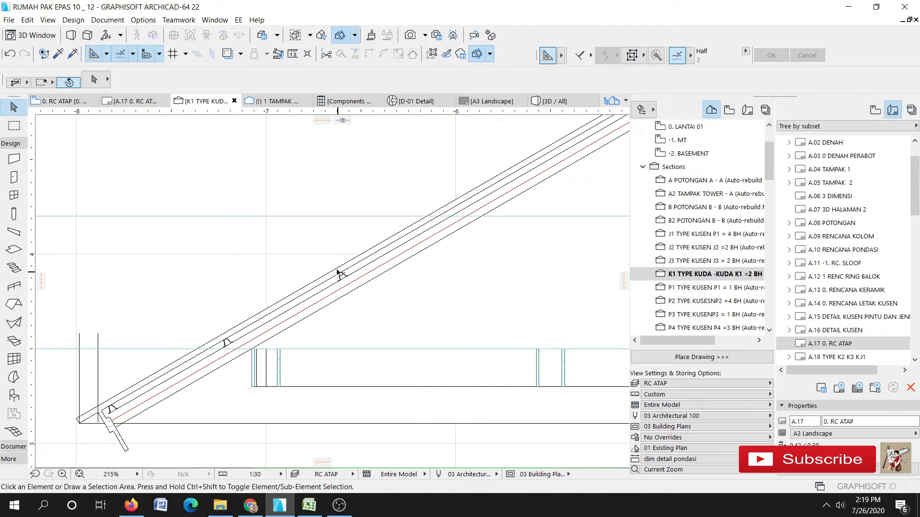
{"action": "left_click", "coordinate": [342, 282]}
{"action": "right_click", "coordinate": [351, 282]}
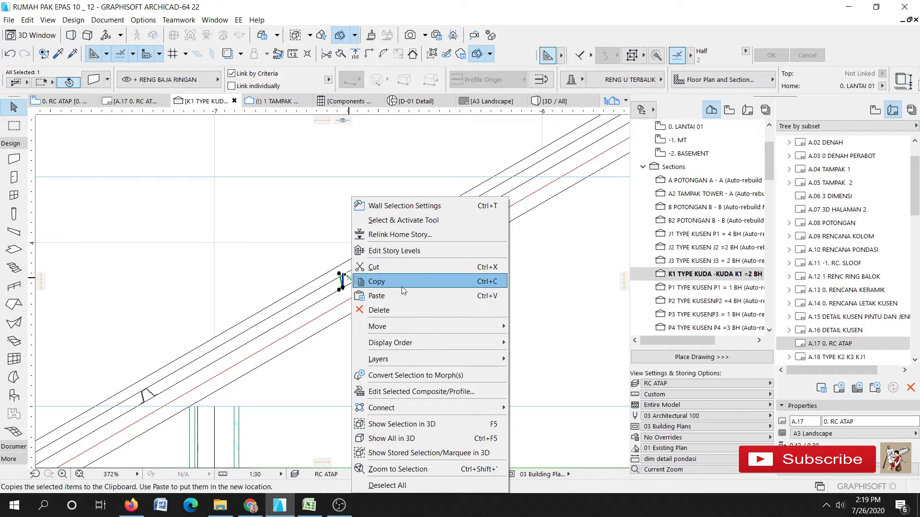
{"action": "mouse_move", "coordinate": [430, 327]}
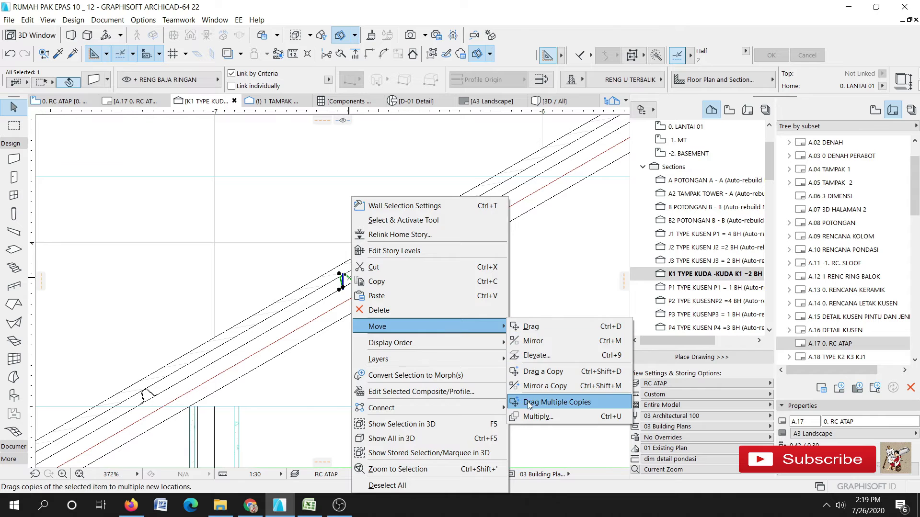
{"action": "left_click", "coordinate": [556, 401]}
{"action": "scroll", "coordinate": [149, 405], "scroll_direction": "up", "scroll_amount": 3}
{"action": "left_click", "coordinate": [200, 359]}
{"action": "scroll", "coordinate": [166, 419], "scroll_direction": "down", "scroll_amount": 4}
{"action": "scroll", "coordinate": [540, 190], "scroll_direction": "up", "scroll_amount": 3}
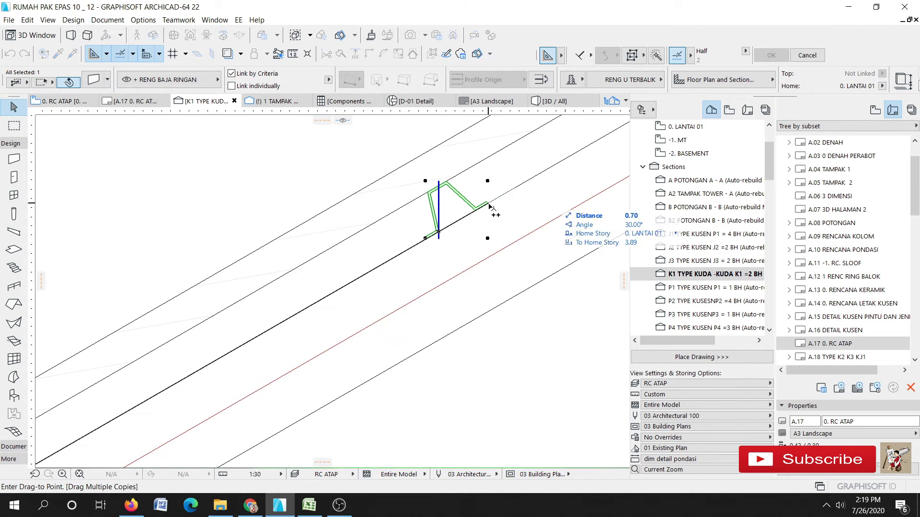
{"action": "scroll", "coordinate": [490, 207], "scroll_direction": "up", "scroll_amount": 3}
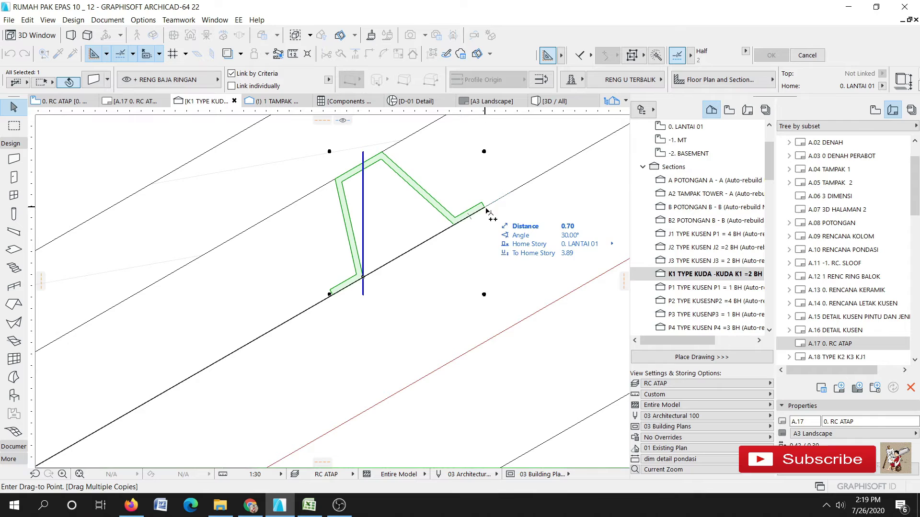
{"action": "scroll", "coordinate": [266, 318], "scroll_direction": "down", "scroll_amount": 5}
{"action": "middle_click_drag", "start_coordinate": [524, 195], "coordinate": [332, 341]}
{"action": "scroll", "coordinate": [287, 328], "scroll_direction": "up", "scroll_amount": 7}
{"action": "left_click", "coordinate": [361, 296]}
{"action": "scroll", "coordinate": [257, 356], "scroll_direction": "down", "scroll_amount": 7}
{"action": "middle_click_drag", "start_coordinate": [423, 291], "coordinate": [253, 375]}
{"action": "scroll", "coordinate": [259, 354], "scroll_direction": "up", "scroll_amount": 5}
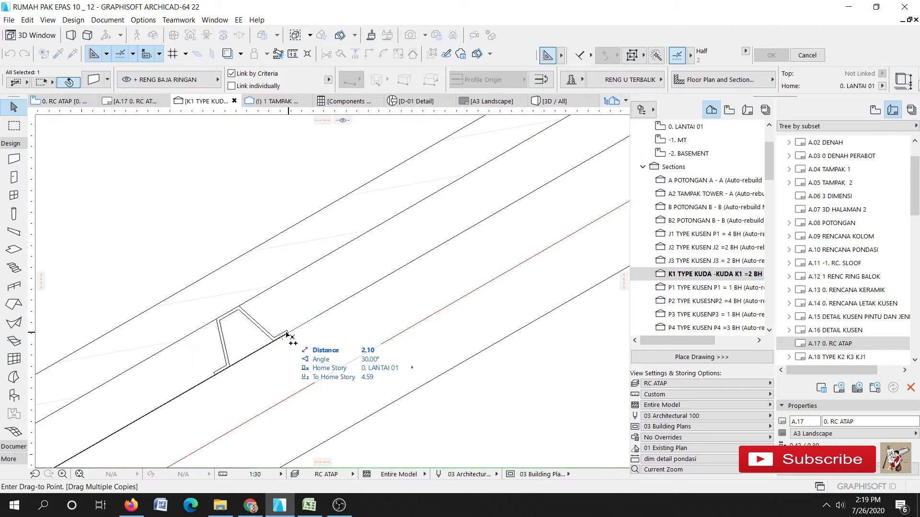
{"action": "left_click", "coordinate": [279, 341]}
{"action": "scroll", "coordinate": [280, 342], "scroll_direction": "down", "scroll_amount": 7}
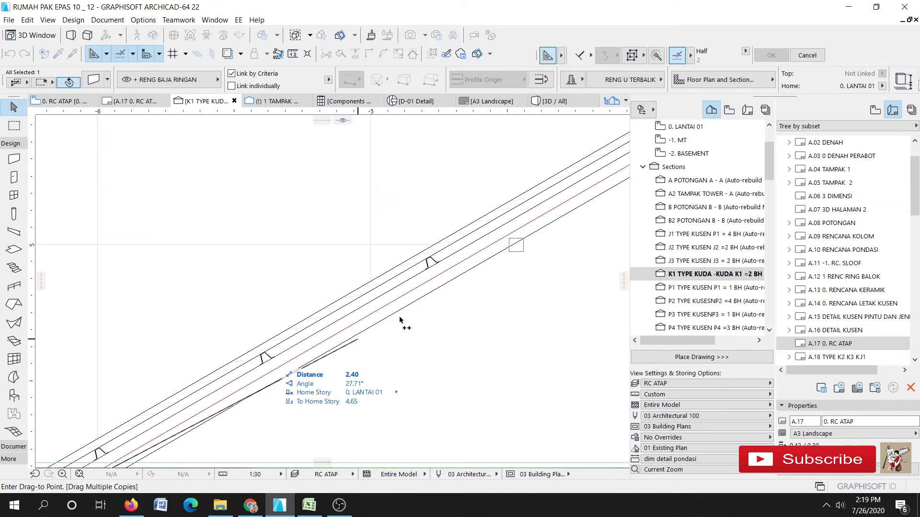
Step: Continue the batten copies up the slope at the same spacing until the row passes the ridge, and finish copying
{"action": "scroll", "coordinate": [278, 350], "scroll_direction": "down", "scroll_amount": 6}
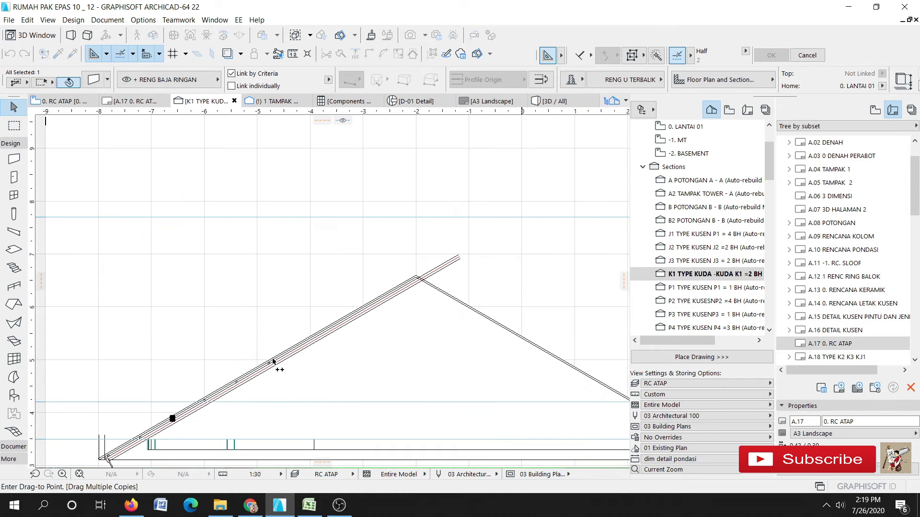
{"action": "scroll", "coordinate": [273, 364], "scroll_direction": "up", "scroll_amount": 8}
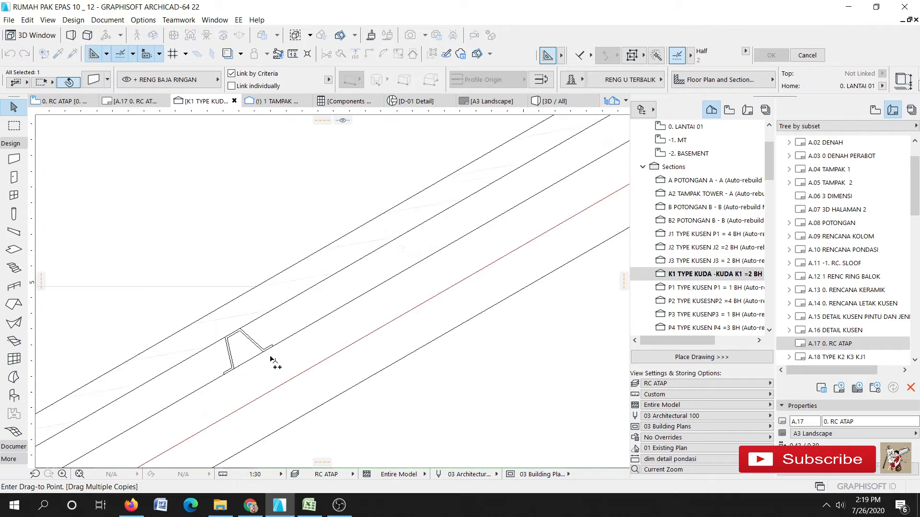
{"action": "scroll", "coordinate": [225, 382], "scroll_direction": "down", "scroll_amount": 5}
{"action": "middle_click_drag", "start_coordinate": [238, 371], "coordinate": [403, 247]}
{"action": "scroll", "coordinate": [383, 267], "scroll_direction": "up", "scroll_amount": 5}
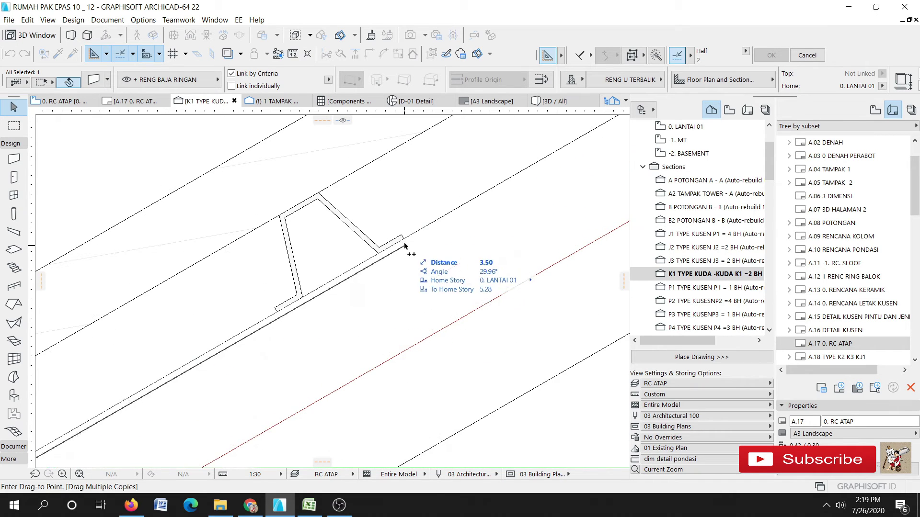
{"action": "scroll", "coordinate": [254, 352], "scroll_direction": "down", "scroll_amount": 5}
{"action": "scroll", "coordinate": [373, 275], "scroll_direction": "up", "scroll_amount": 8}
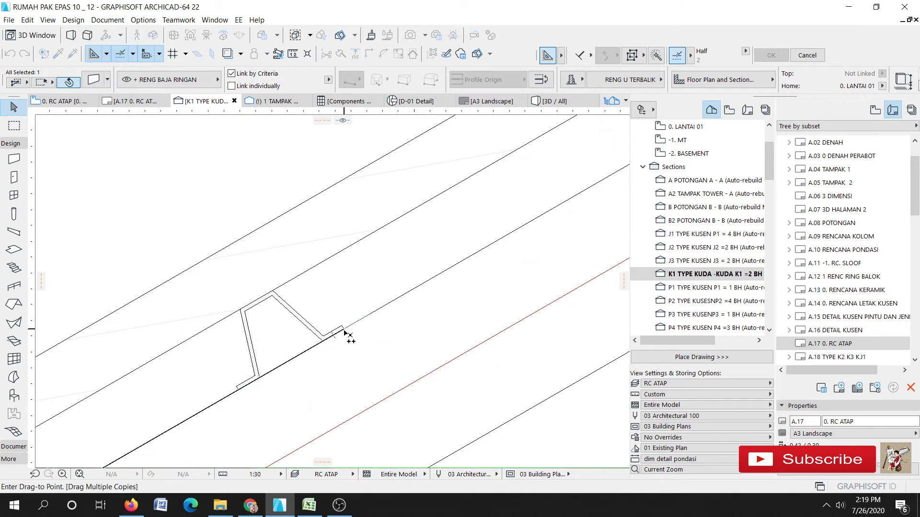
{"action": "scroll", "coordinate": [307, 366], "scroll_direction": "down", "scroll_amount": 5}
{"action": "scroll", "coordinate": [376, 304], "scroll_direction": "up", "scroll_amount": 5}
{"action": "scroll", "coordinate": [309, 359], "scroll_direction": "down", "scroll_amount": 8}
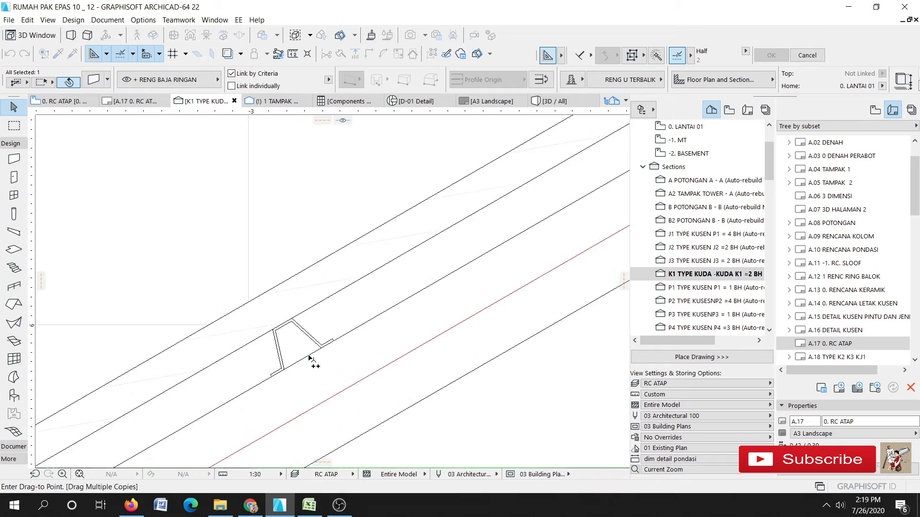
{"action": "scroll", "coordinate": [416, 293], "scroll_direction": "up", "scroll_amount": 8}
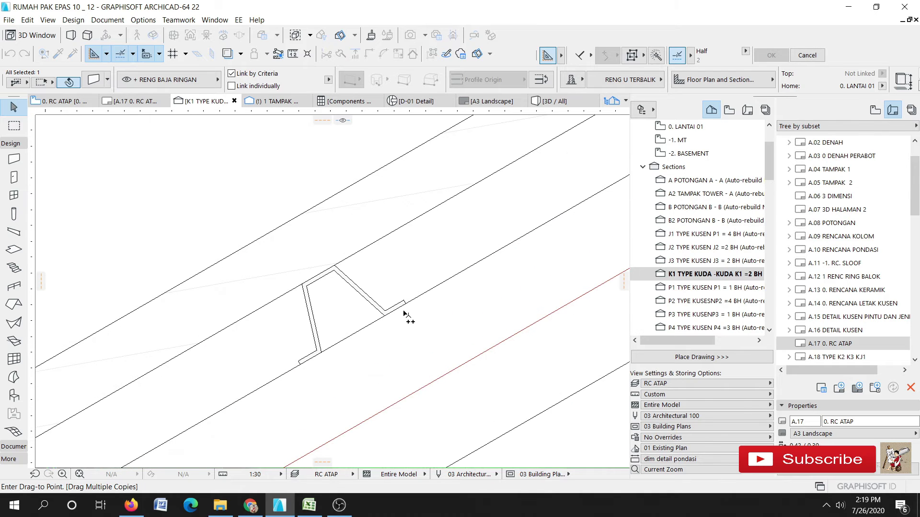
{"action": "left_click", "coordinate": [405, 304]}
{"action": "scroll", "coordinate": [331, 354], "scroll_direction": "down", "scroll_amount": 8}
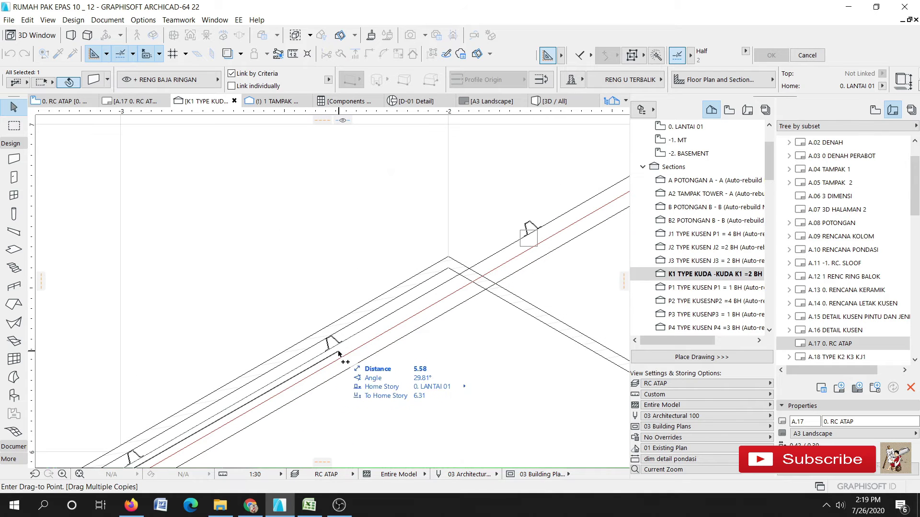
{"action": "key", "text": "Escape"}
Step: Save the project
{"action": "scroll", "coordinate": [484, 206], "scroll_direction": "down", "scroll_amount": 8}
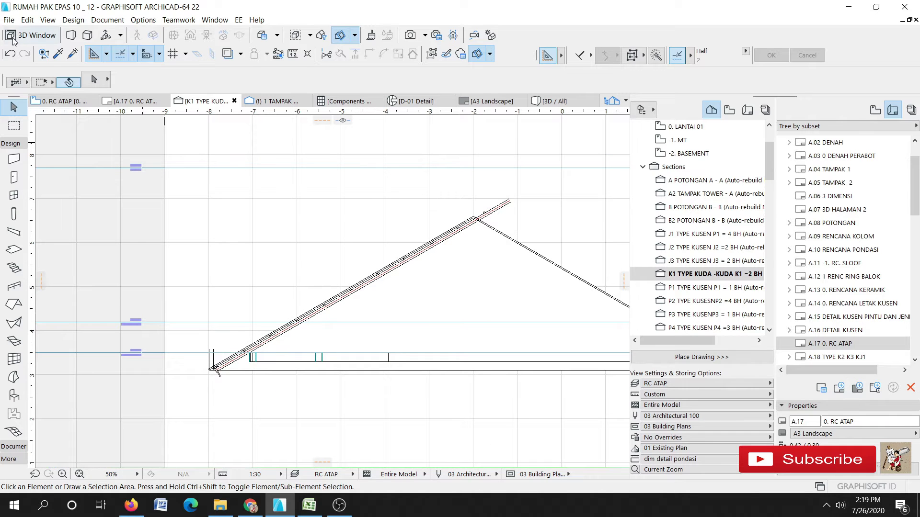
{"action": "left_click", "coordinate": [9, 22]}
{"action": "left_click", "coordinate": [24, 90]}
Step: Mirror a copy of the three sloping Kuda-Kuda rafter lines about the vertical axis through the roof ridge
{"action": "left_click_drag", "start_coordinate": [458, 183], "coordinate": [432, 160]}
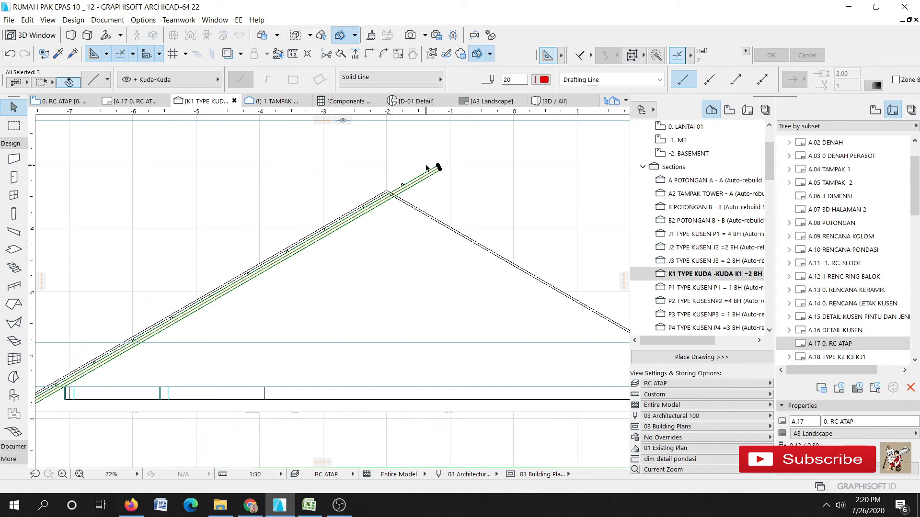
{"action": "scroll", "coordinate": [425, 173], "scroll_direction": "up", "scroll_amount": 2}
{"action": "key", "text": "ctrl+alt+m"}
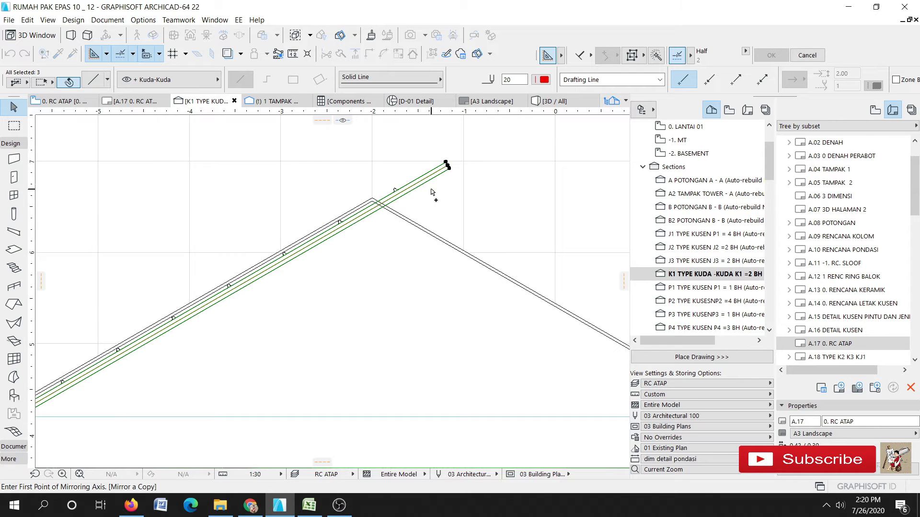
{"action": "scroll", "coordinate": [374, 171], "scroll_direction": "up", "scroll_amount": 1}
{"action": "scroll", "coordinate": [375, 171], "scroll_direction": "up", "scroll_amount": 2}
{"action": "left_click", "coordinate": [373, 261]}
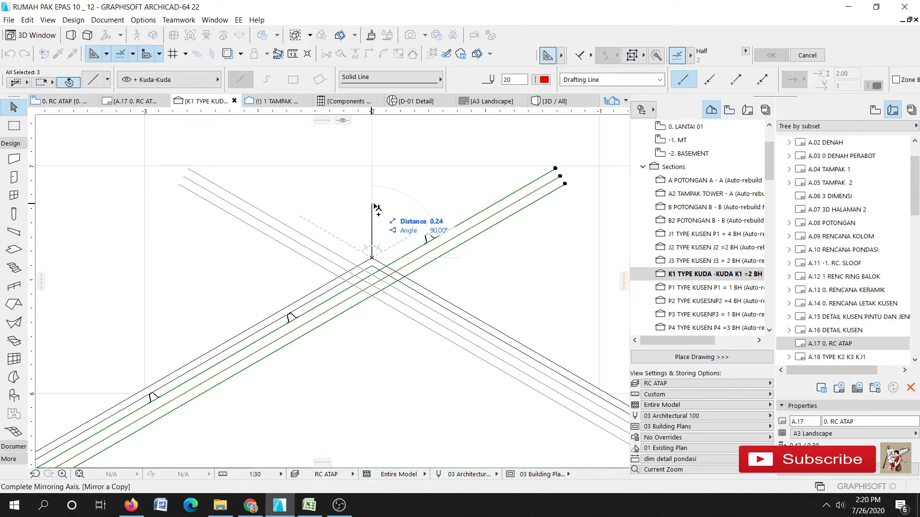
{"action": "left_click", "coordinate": [389, 208]}
{"action": "left_click", "coordinate": [384, 195]}
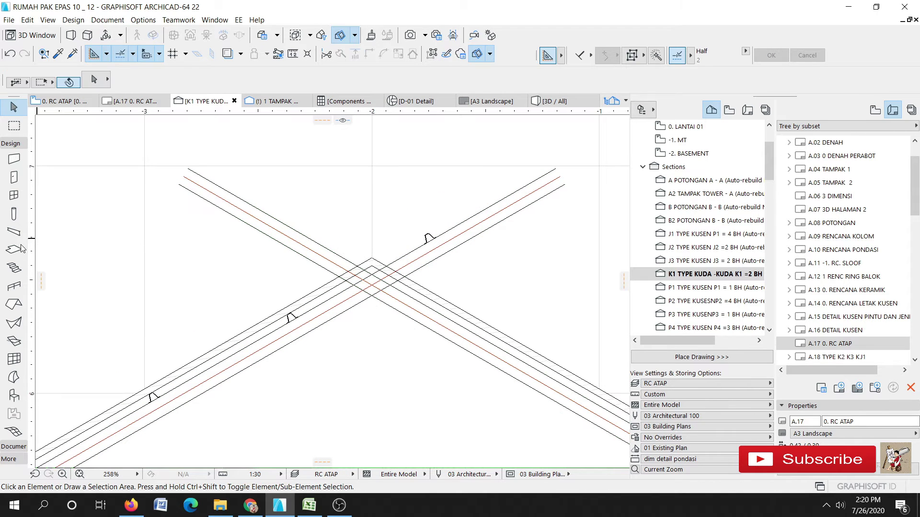
Step: Draw a vertical Kuda-Kuda line down through the ridge, with five evenly spaced copies on each side of it
{"action": "left_click", "coordinate": [14, 447]}
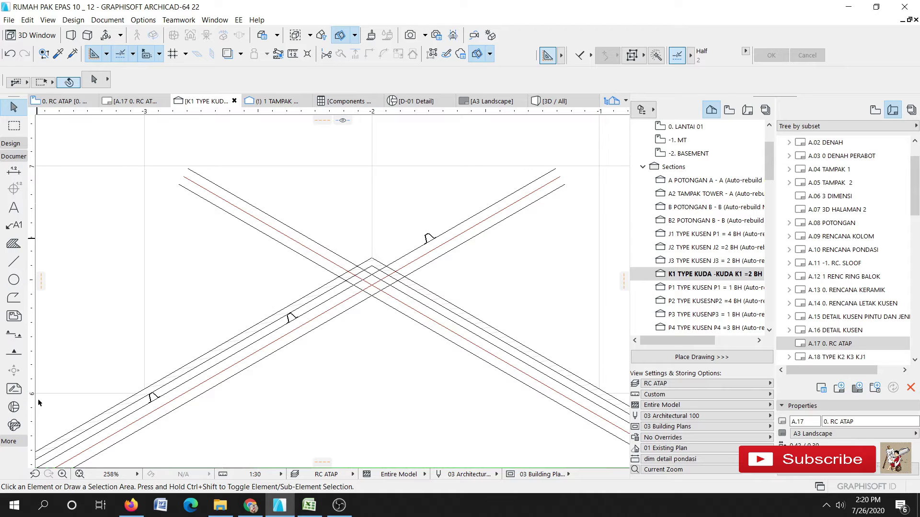
{"action": "left_click", "coordinate": [20, 267]}
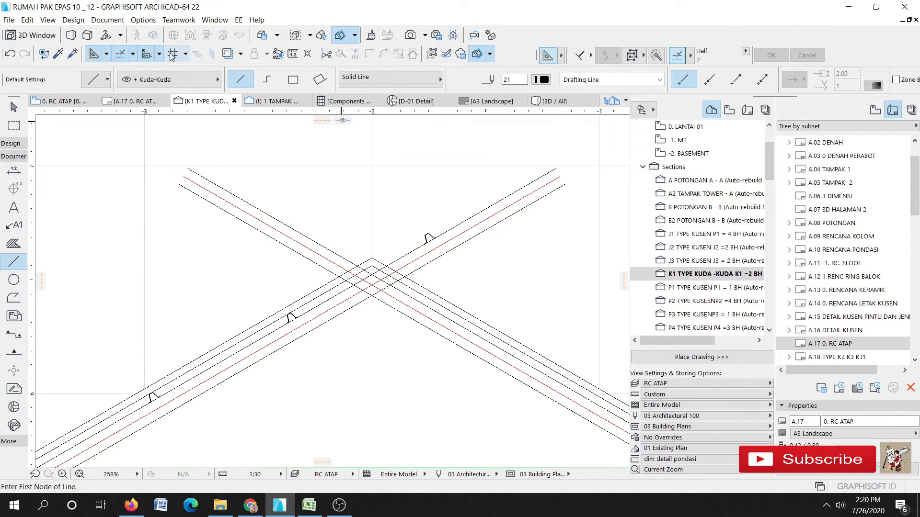
{"action": "scroll", "coordinate": [357, 163], "scroll_direction": "down", "scroll_amount": 4}
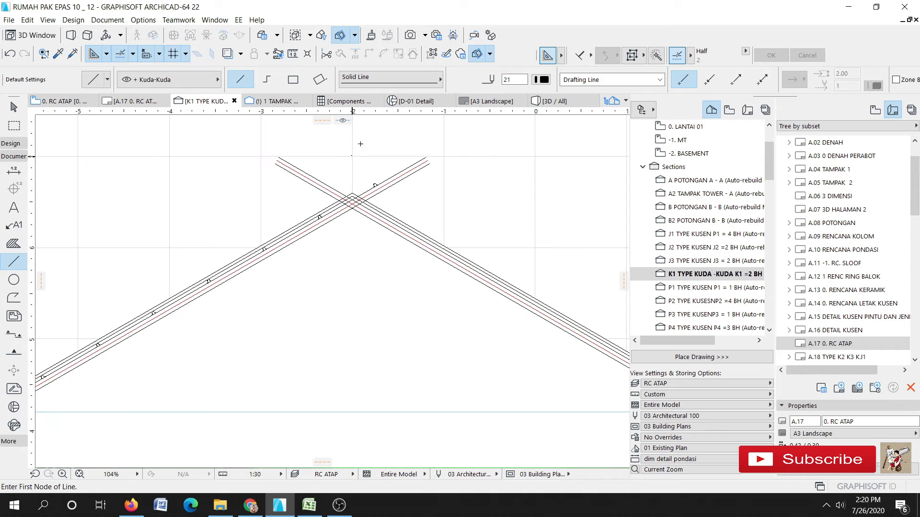
{"action": "left_click", "coordinate": [353, 157]}
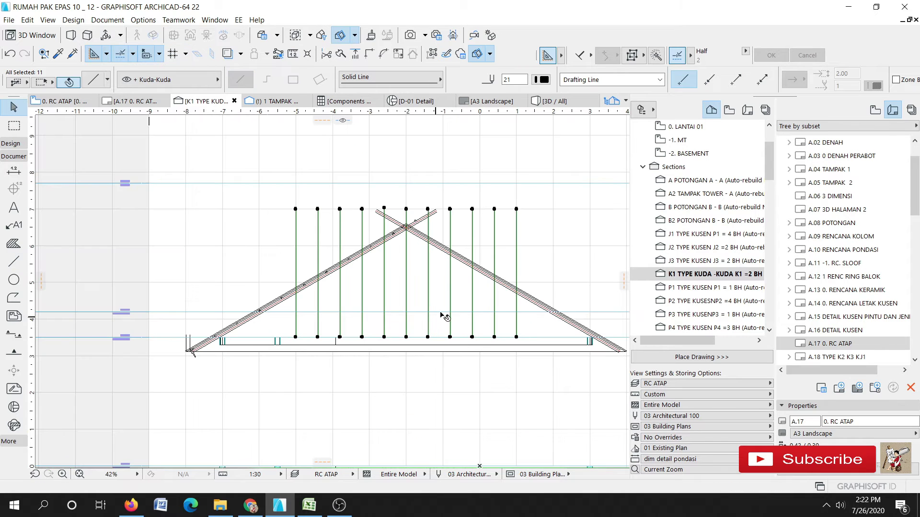
{"action": "key", "text": "Escape"}
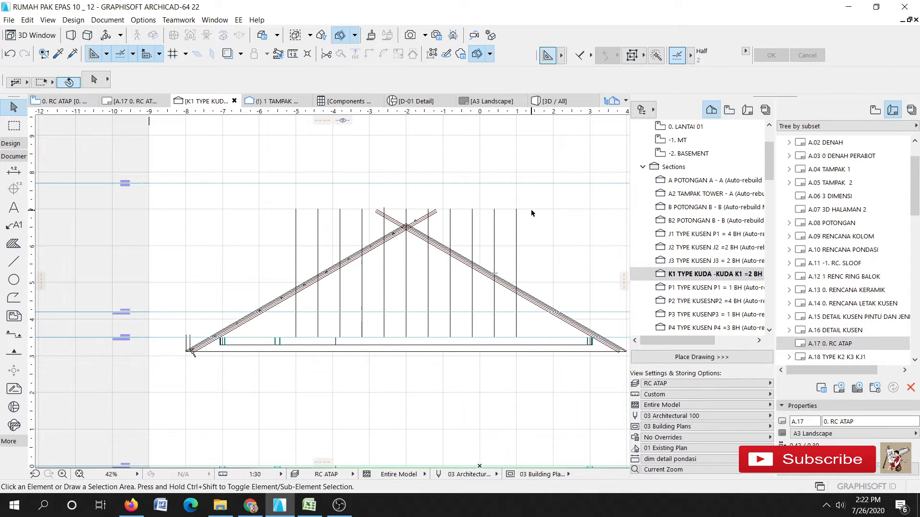
Step: Use Drag Multiple Copies to repeat the four rightmost vertical lines further toward the right eave at the same spacing
{"action": "left_click_drag", "start_coordinate": [531, 222], "coordinate": [448, 232]}
{"action": "right_click", "coordinate": [448, 230]}
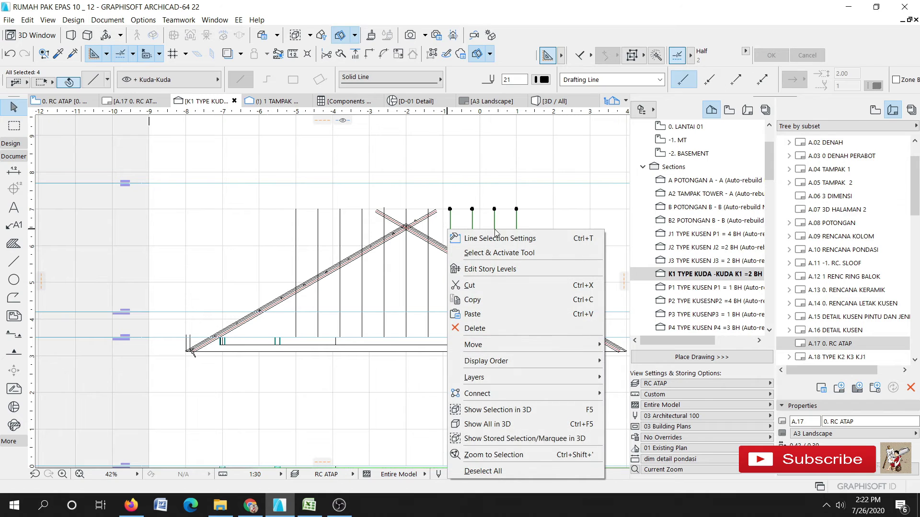
{"action": "mouse_move", "coordinate": [533, 349]}
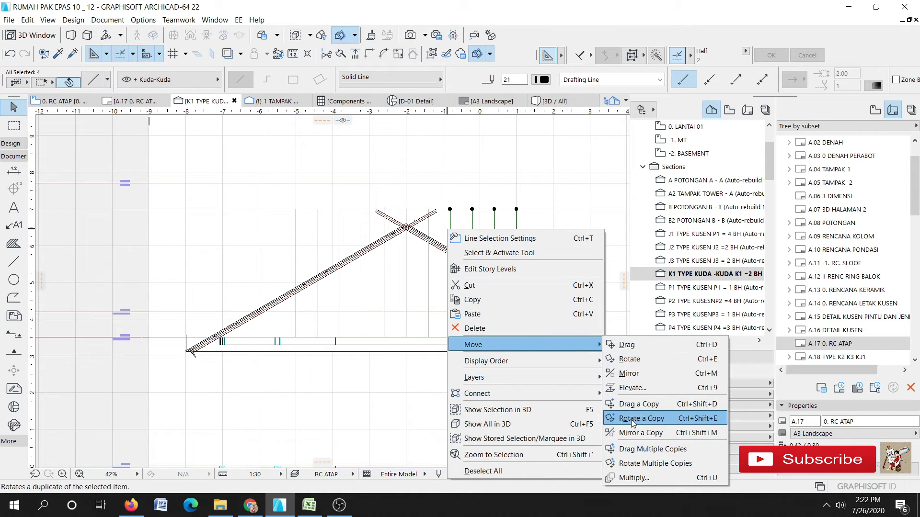
{"action": "left_click", "coordinate": [627, 449]}
{"action": "left_click", "coordinate": [428, 296]}
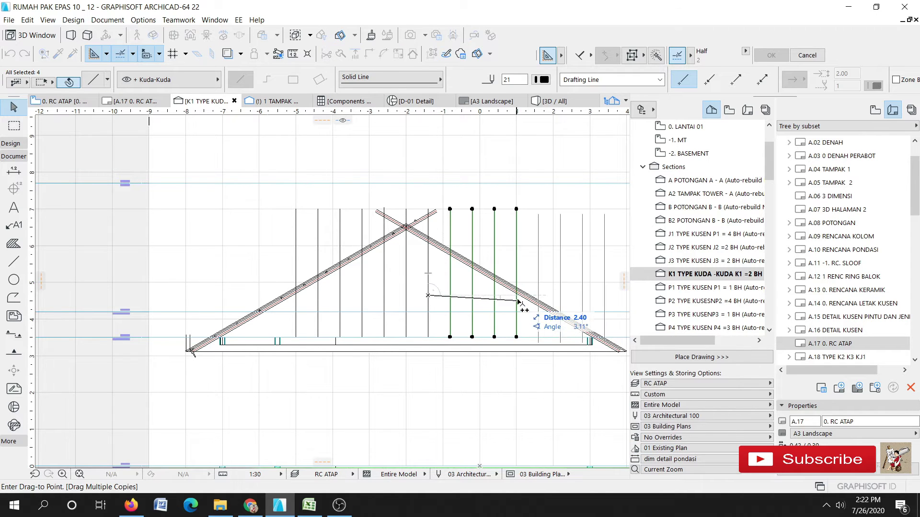
{"action": "left_click", "coordinate": [516, 299]}
Step: Delete the three outermost of the new vertical copies, keeping only the one next to the original row
{"action": "left_click_drag", "start_coordinate": [616, 198], "coordinate": [581, 253]}
{"action": "key", "text": "Delete"}
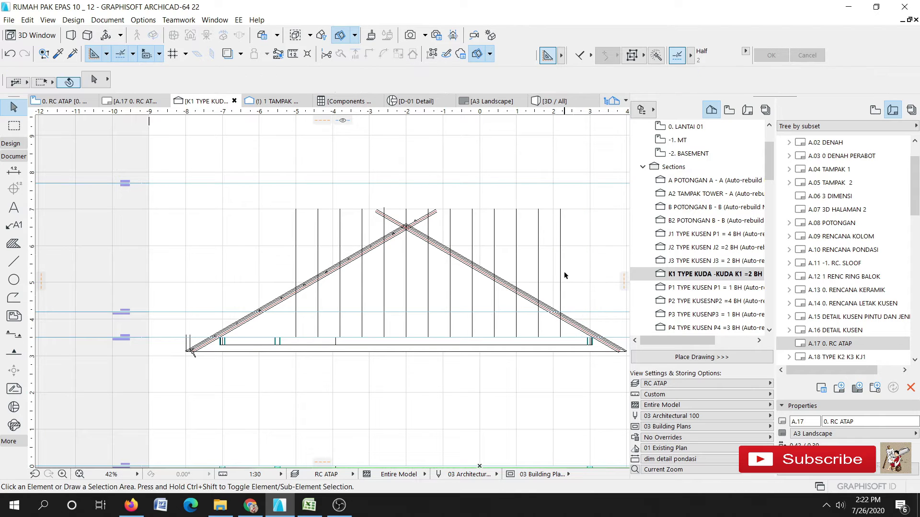
{"action": "left_click", "coordinate": [561, 269]}
{"action": "key", "text": "Delete"}
{"action": "left_click", "coordinate": [537, 326]}
{"action": "left_click", "coordinate": [516, 285], "text": "shift"}
{"action": "key", "text": "m"}
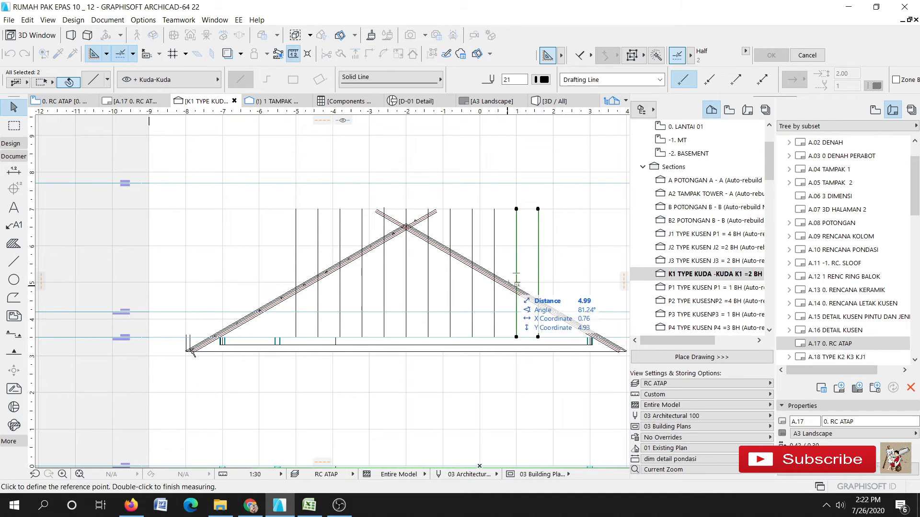
{"action": "key", "text": "Escape"}
{"action": "key", "text": "Escape"}
Step: Mirror a copy of the two rightmost vertical lines about the vertical axis through the roof ridge
{"action": "left_click", "coordinate": [569, 231]}
{"action": "left_click", "coordinate": [513, 263]}
{"action": "key", "text": "ctrl+alt+m"}
{"action": "left_click", "coordinate": [406, 286]}
{"action": "left_click", "coordinate": [407, 263]}
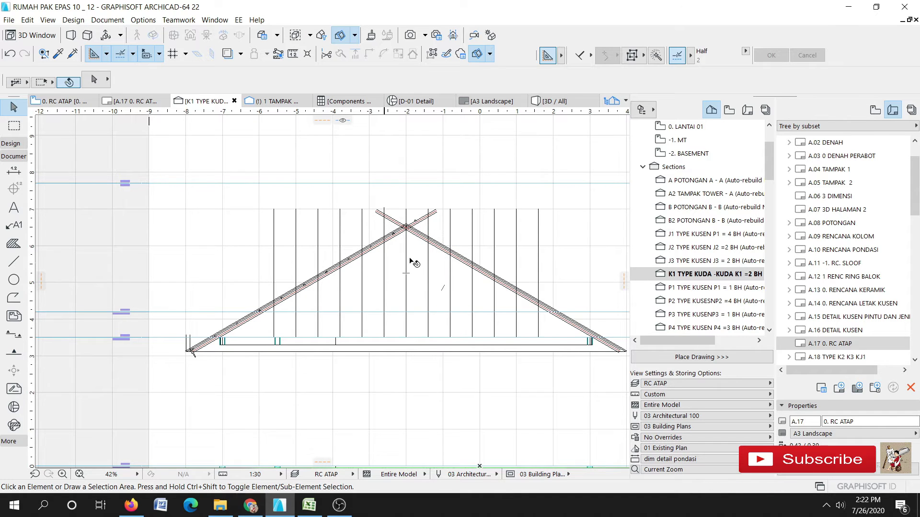
Step: Draw a falling diagonal Kuda-Kuda line from the rafter just right of the ridge to the foot of the first vertical
{"action": "scroll", "coordinate": [410, 261], "scroll_direction": "up", "scroll_amount": 2}
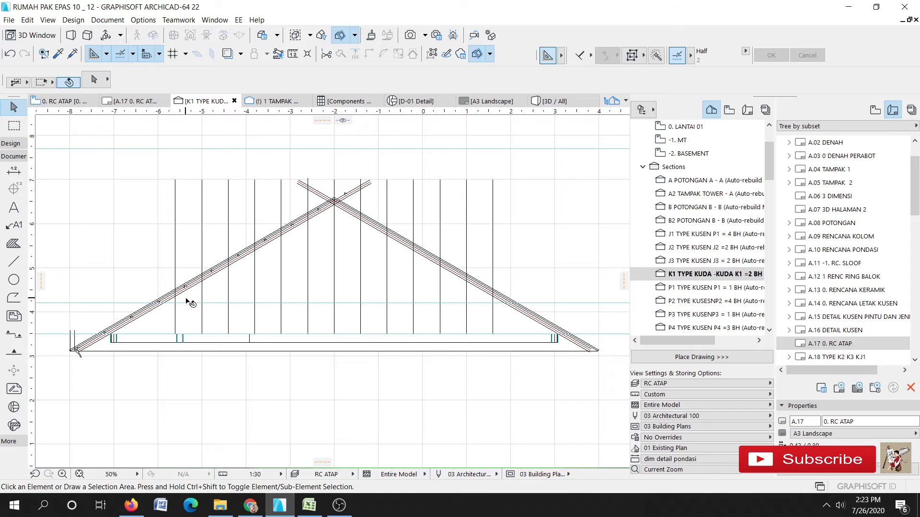
{"action": "left_click", "coordinate": [13, 260]}
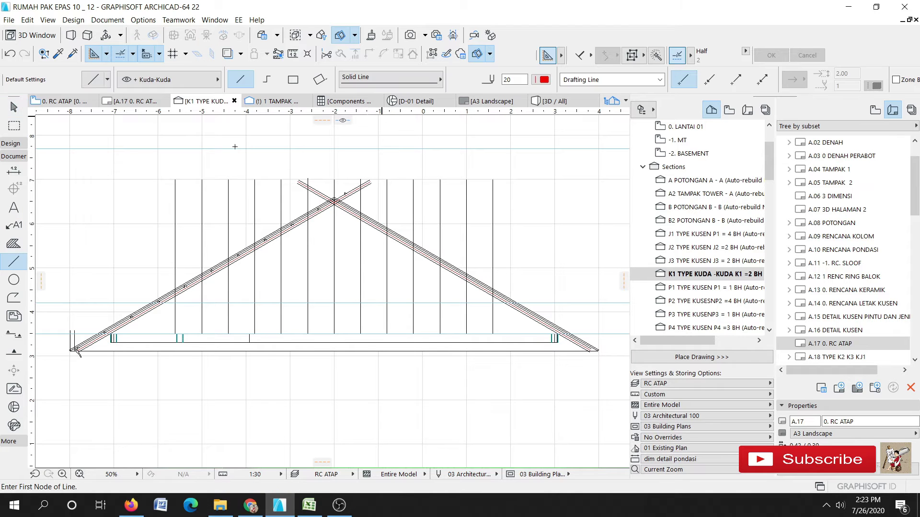
{"action": "scroll", "coordinate": [340, 204], "scroll_direction": "up", "scroll_amount": 9}
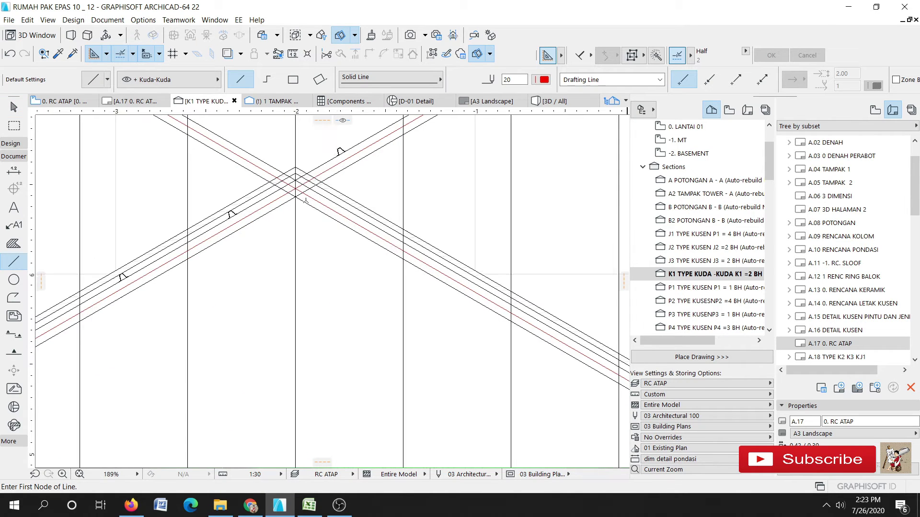
{"action": "left_click", "coordinate": [302, 174]}
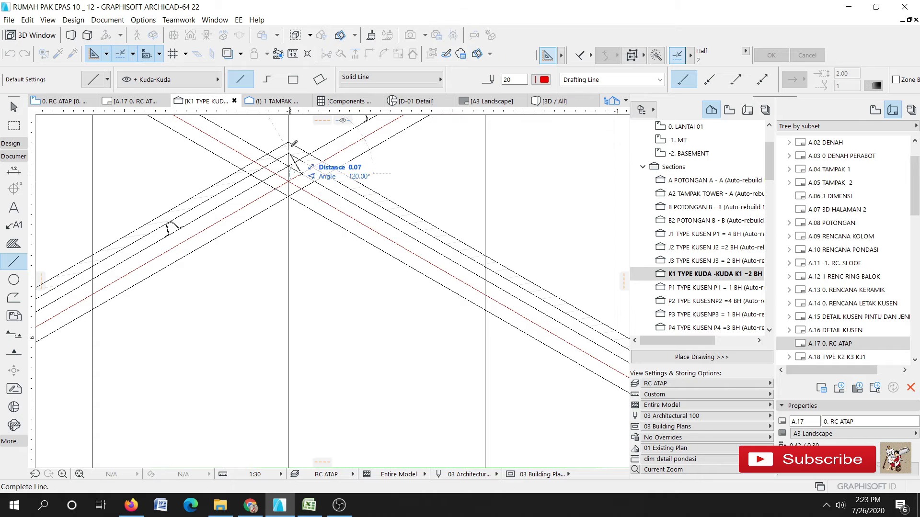
{"action": "scroll", "coordinate": [288, 120], "scroll_direction": "down", "scroll_amount": 5}
{"action": "middle_click_drag", "start_coordinate": [324, 317], "coordinate": [314, 182]}
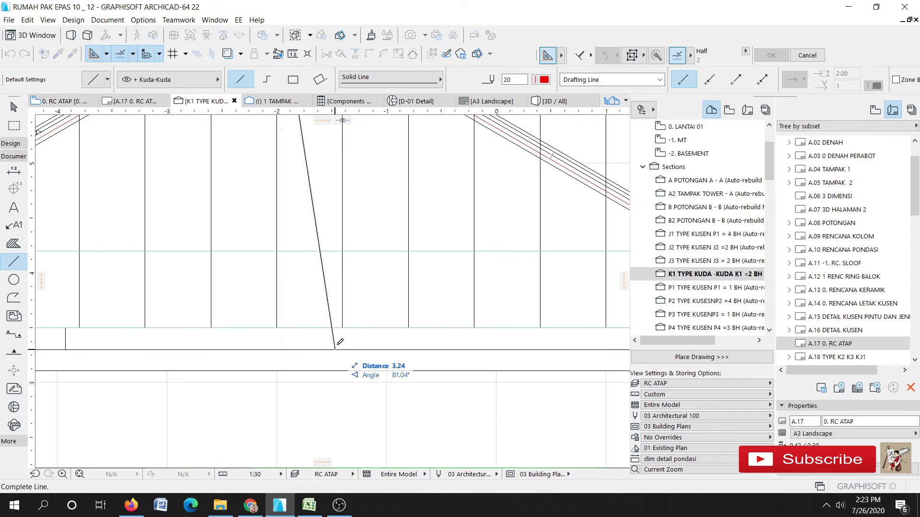
{"action": "left_click", "coordinate": [343, 328]}
Step: Draw two more falling diagonals on the right slope, from the rafter beside the second and fourth verticals to the feet of the third and fifth
{"action": "middle_click_drag", "start_coordinate": [375, 266], "coordinate": [322, 373]}
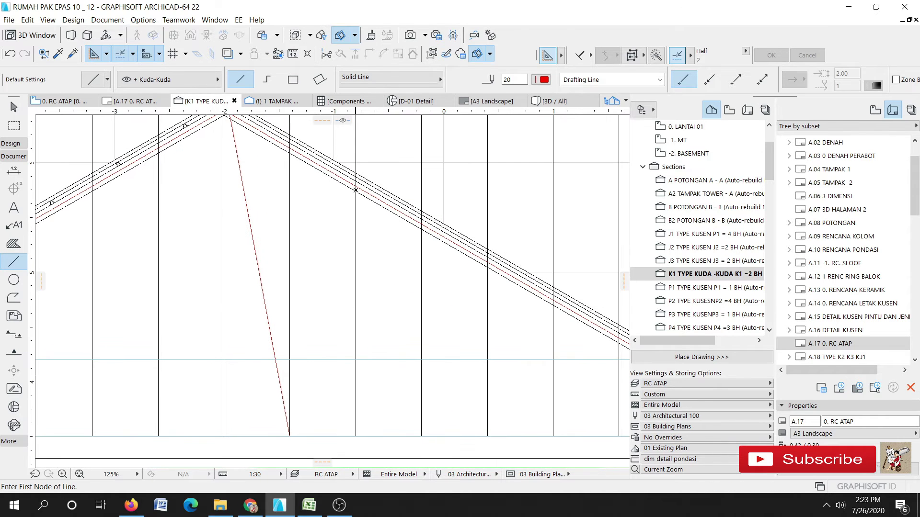
{"action": "scroll", "coordinate": [354, 186], "scroll_direction": "up", "scroll_amount": 3}
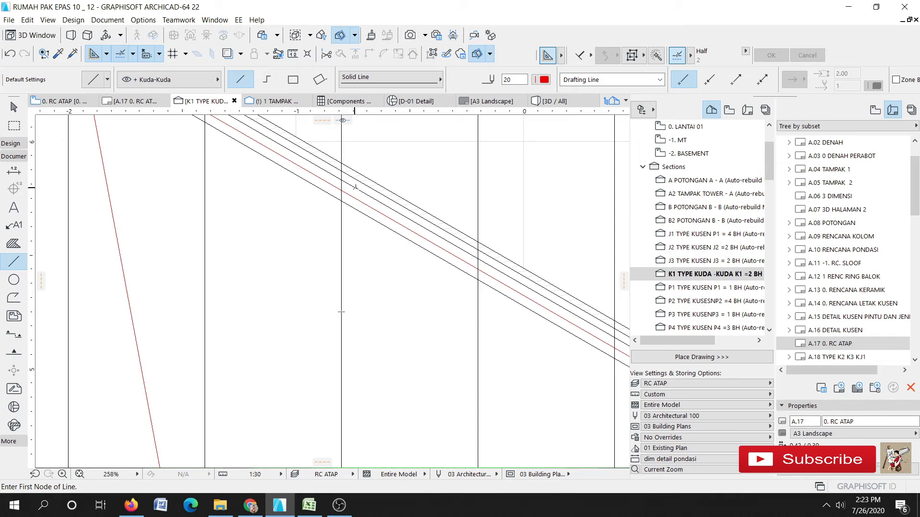
{"action": "scroll", "coordinate": [355, 187], "scroll_direction": "down", "scroll_amount": 3}
{"action": "left_click", "coordinate": [341, 171]}
{"action": "left_click", "coordinate": [392, 380]}
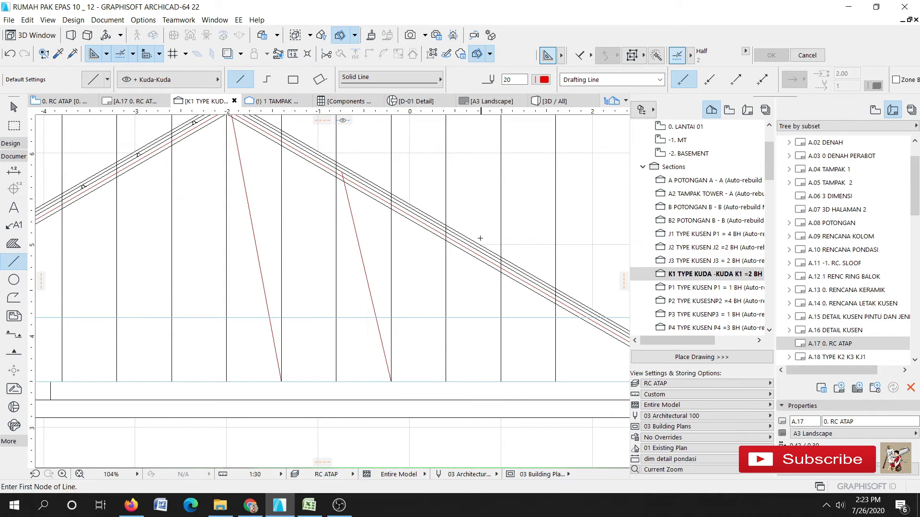
{"action": "scroll", "coordinate": [446, 245], "scroll_direction": "up", "scroll_amount": 3}
{"action": "left_click", "coordinate": [442, 252]}
{"action": "scroll", "coordinate": [441, 252], "scroll_direction": "down", "scroll_amount": 3}
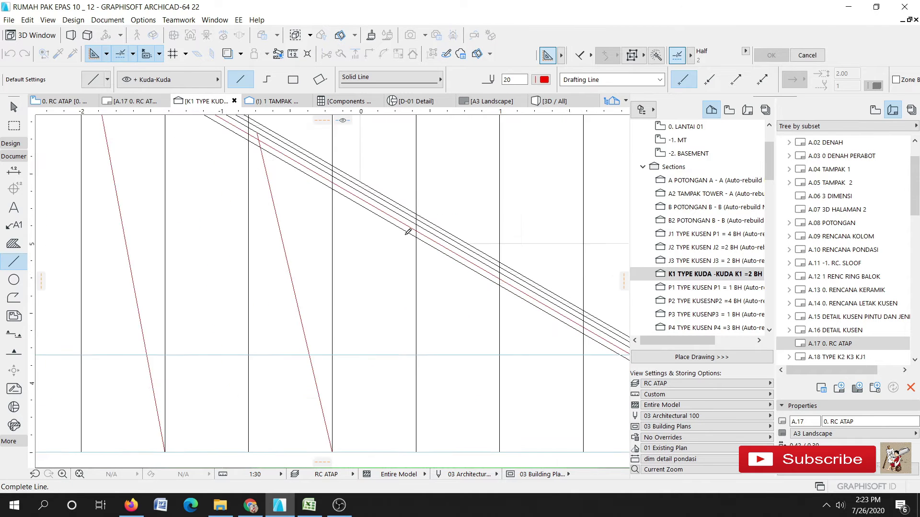
{"action": "left_click", "coordinate": [467, 365]}
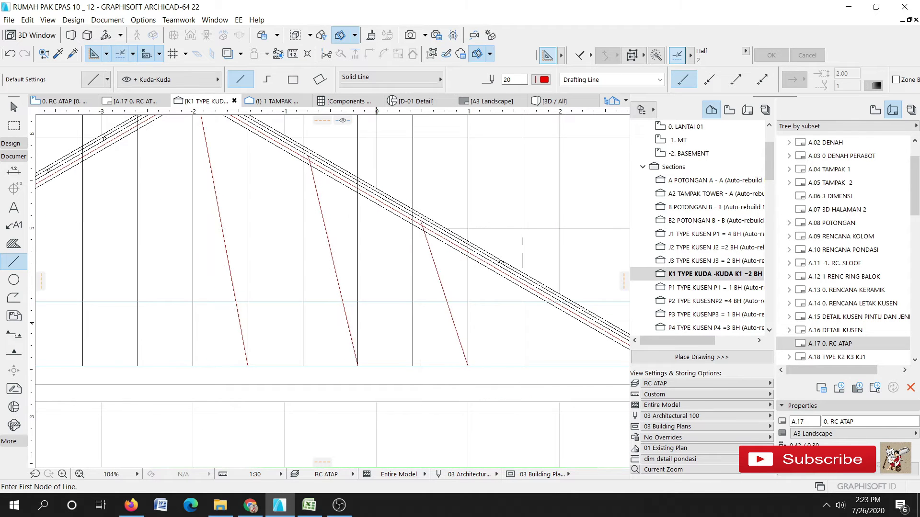
{"action": "scroll", "coordinate": [486, 346], "scroll_direction": "up", "scroll_amount": 3}
{"action": "left_click", "coordinate": [429, 236]}
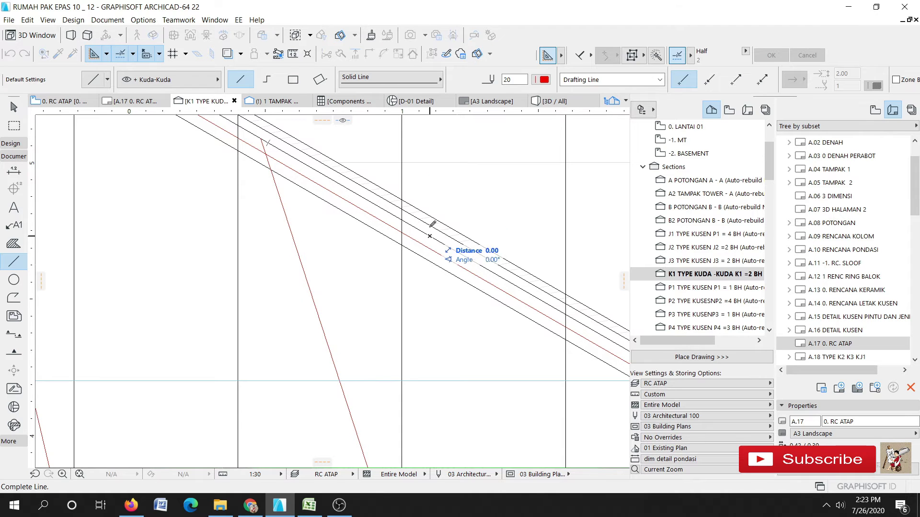
{"action": "scroll", "coordinate": [431, 226], "scroll_direction": "down", "scroll_amount": 3}
{"action": "scroll", "coordinate": [431, 226], "scroll_direction": "up", "scroll_amount": 2}
{"action": "scroll", "coordinate": [459, 341], "scroll_direction": "down", "scroll_amount": 3}
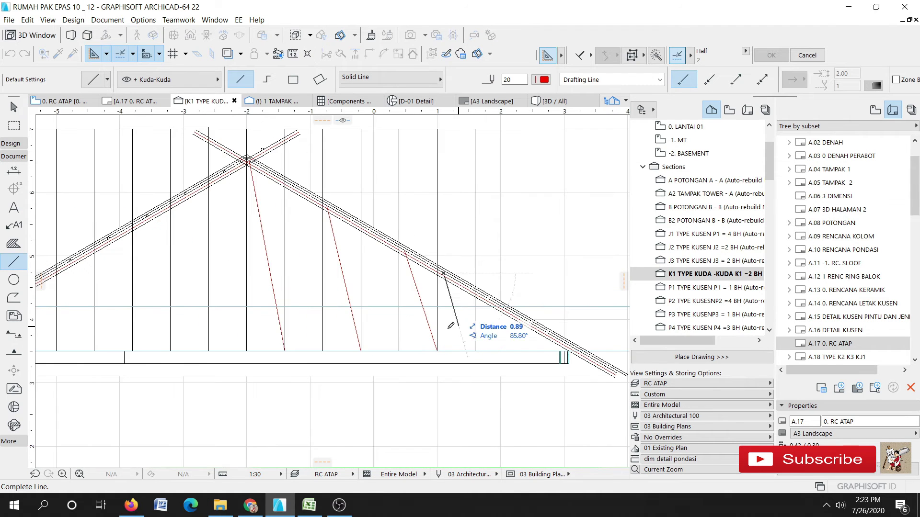
{"action": "scroll", "coordinate": [455, 324], "scroll_direction": "up", "scroll_amount": 2}
{"action": "key", "text": "Escape"}
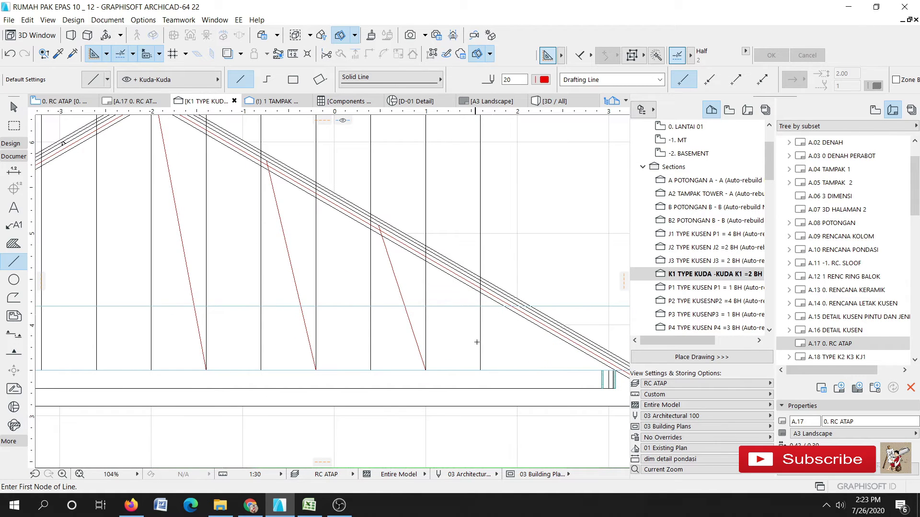
{"action": "scroll", "coordinate": [476, 342], "scroll_direction": "down", "scroll_amount": 3}
{"action": "scroll", "coordinate": [511, 324], "scroll_direction": "up", "scroll_amount": 4}
{"action": "scroll", "coordinate": [511, 324], "scroll_direction": "up", "scroll_amount": 3}
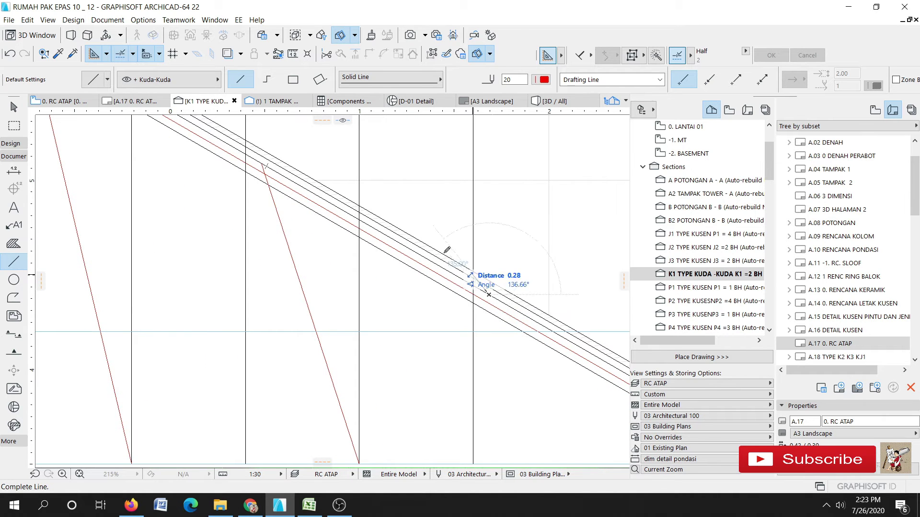
{"action": "scroll", "coordinate": [437, 258], "scroll_direction": "down", "scroll_amount": 3}
{"action": "scroll", "coordinate": [392, 357], "scroll_direction": "down", "scroll_amount": 3}
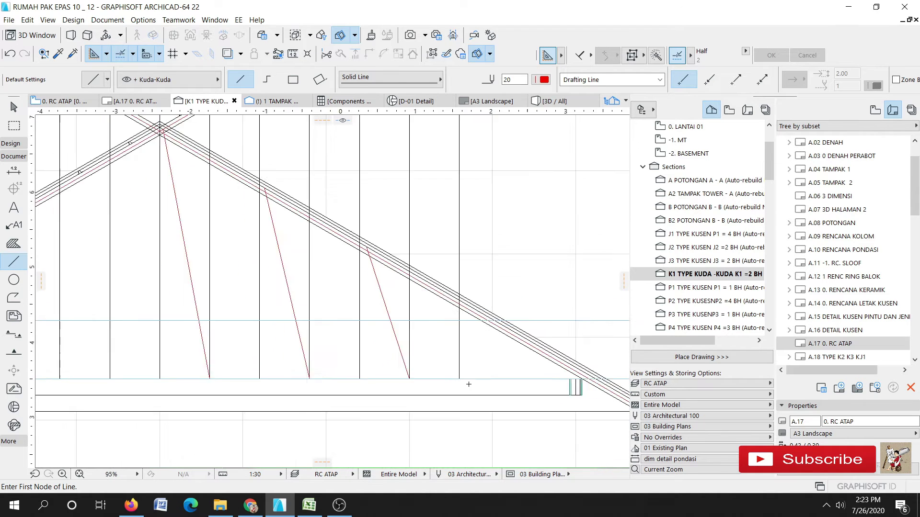
{"action": "scroll", "coordinate": [438, 369], "scroll_direction": "up", "scroll_amount": 3}
{"action": "key", "text": "Escape"}
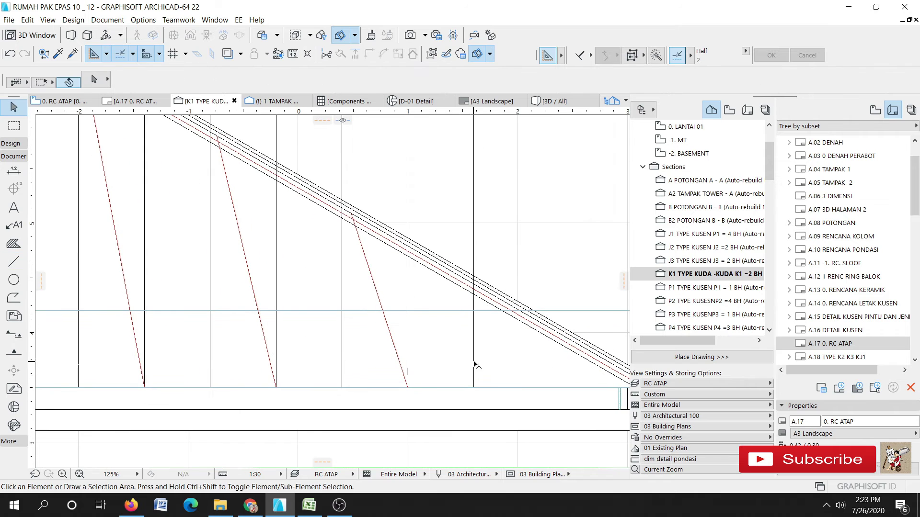
Step: Draw a rising diagonal from just right of the first falling diagonal's foot up to the rafter beside the second vertical
{"action": "scroll", "coordinate": [439, 373], "scroll_direction": "down", "scroll_amount": 3}
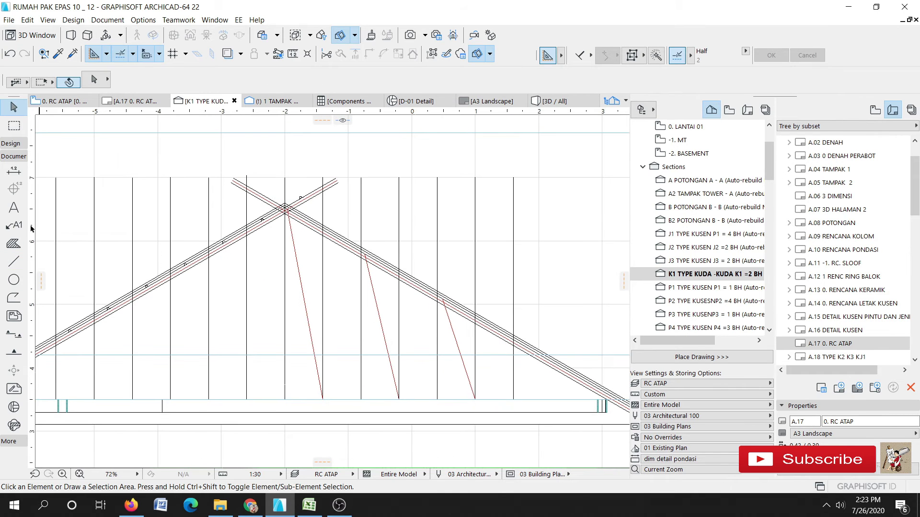
{"action": "left_click", "coordinate": [14, 261]}
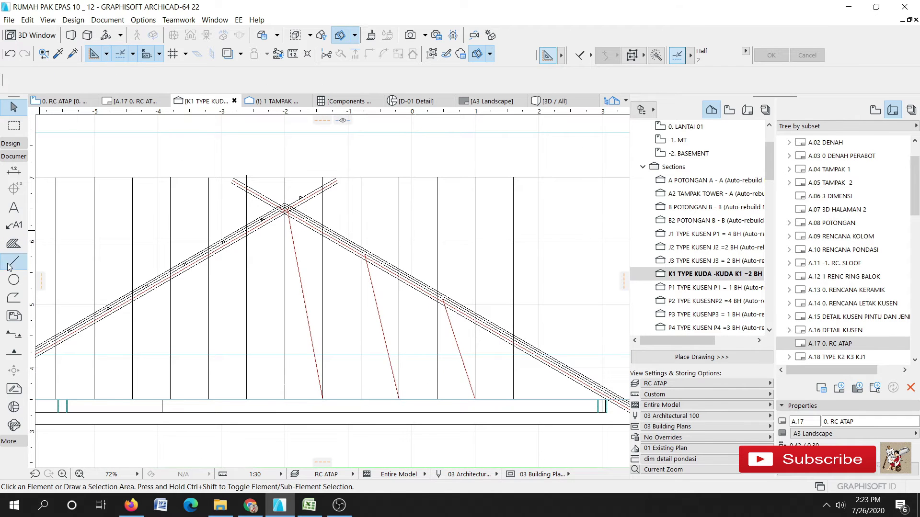
{"action": "left_click", "coordinate": [331, 399]}
{"action": "scroll", "coordinate": [356, 252], "scroll_direction": "up", "scroll_amount": 4}
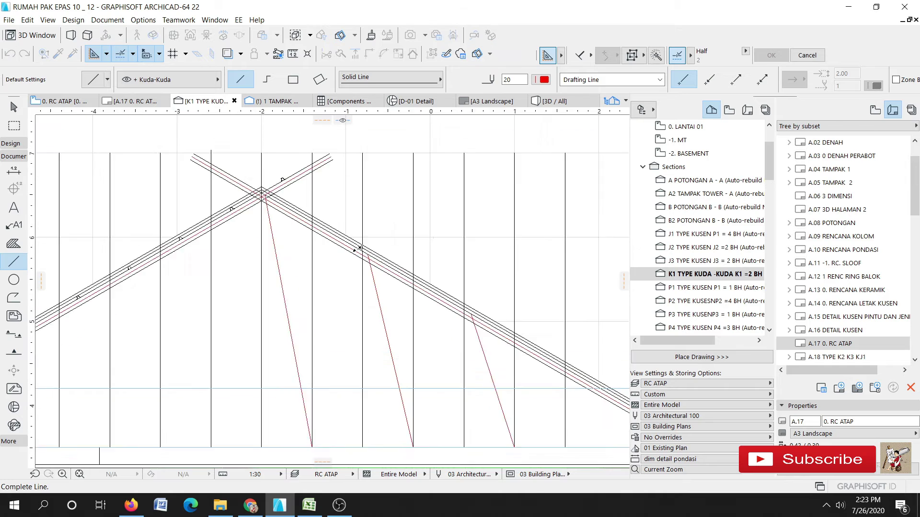
{"action": "left_click", "coordinate": [357, 246]}
Step: Draw a rising diagonal from beside the second falling diagonal's foot to the rafter near the fourth vertical, and adjust its end to the rafter line
{"action": "scroll", "coordinate": [357, 246], "scroll_direction": "down", "scroll_amount": 3}
{"action": "scroll", "coordinate": [412, 422], "scroll_direction": "up", "scroll_amount": 3}
{"action": "left_click", "coordinate": [416, 416]}
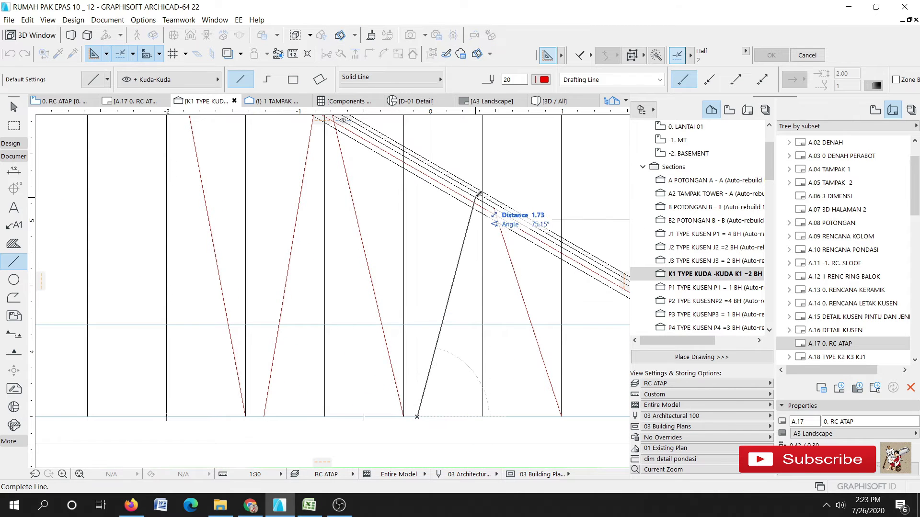
{"action": "left_click", "coordinate": [470, 199]}
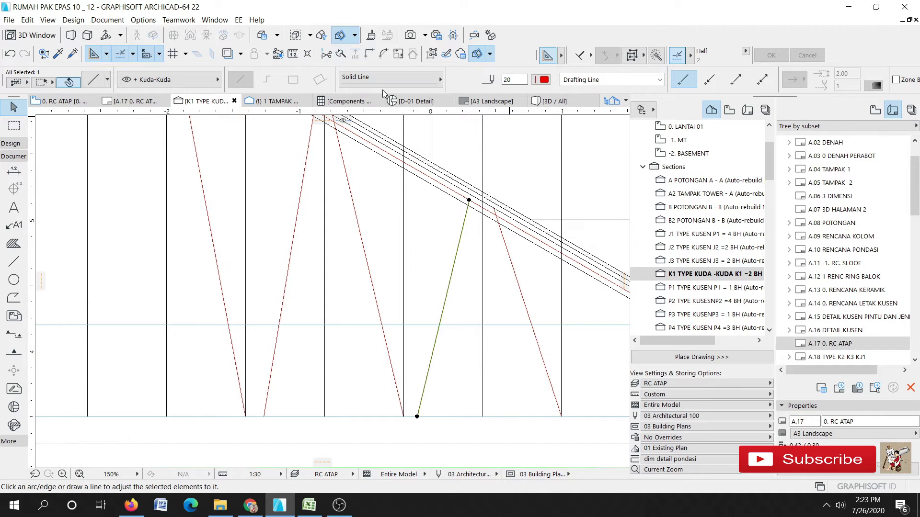
{"action": "left_click", "coordinate": [477, 198]}
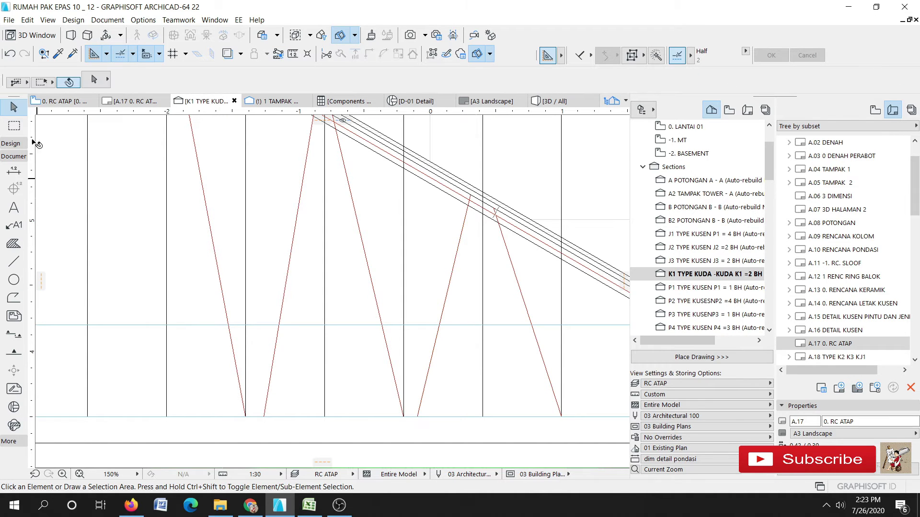
Step: Draw a rising diagonal about 1.06 long from beside the third falling diagonal's foot up to the rafter near the sixth vertical
{"action": "left_click", "coordinate": [14, 261]}
{"action": "scroll", "coordinate": [495, 394], "scroll_direction": "down", "scroll_amount": 2}
{"action": "scroll", "coordinate": [495, 394], "scroll_direction": "up", "scroll_amount": 1}
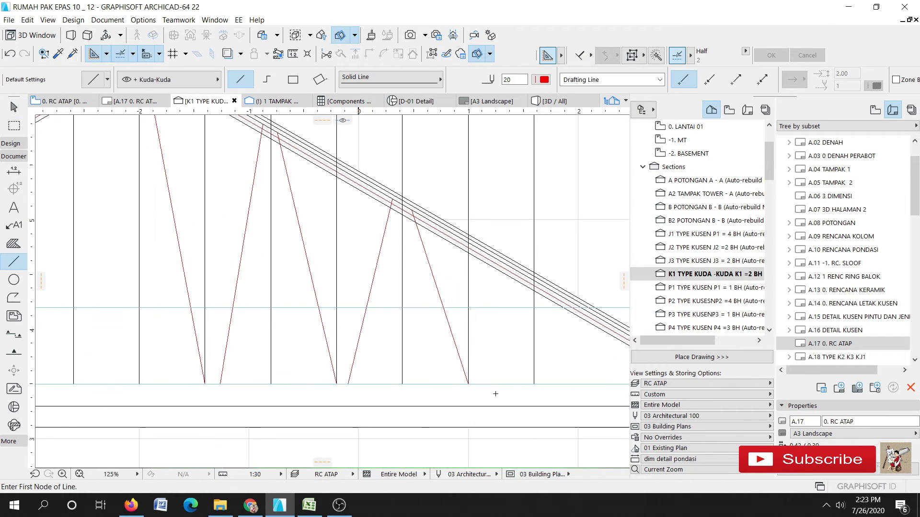
{"action": "left_click", "coordinate": [482, 384]}
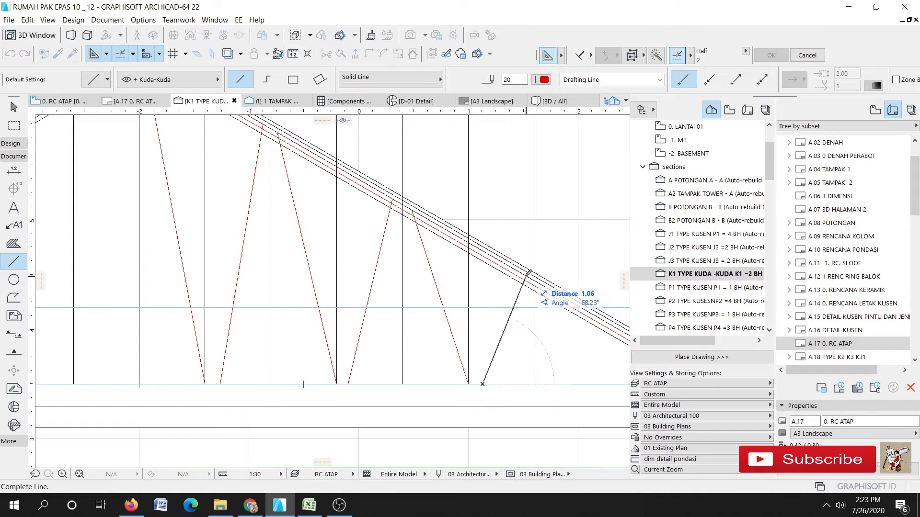
{"action": "left_click", "coordinate": [528, 272]}
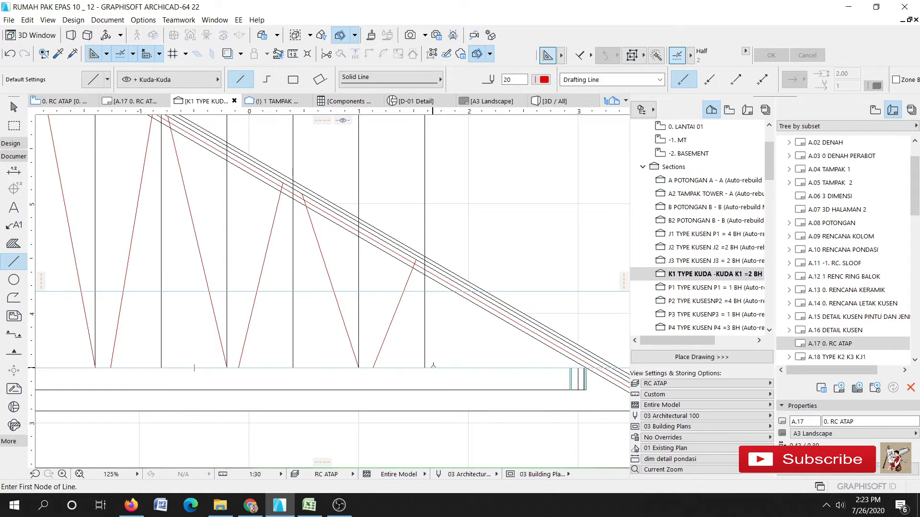
{"action": "left_click", "coordinate": [438, 271]}
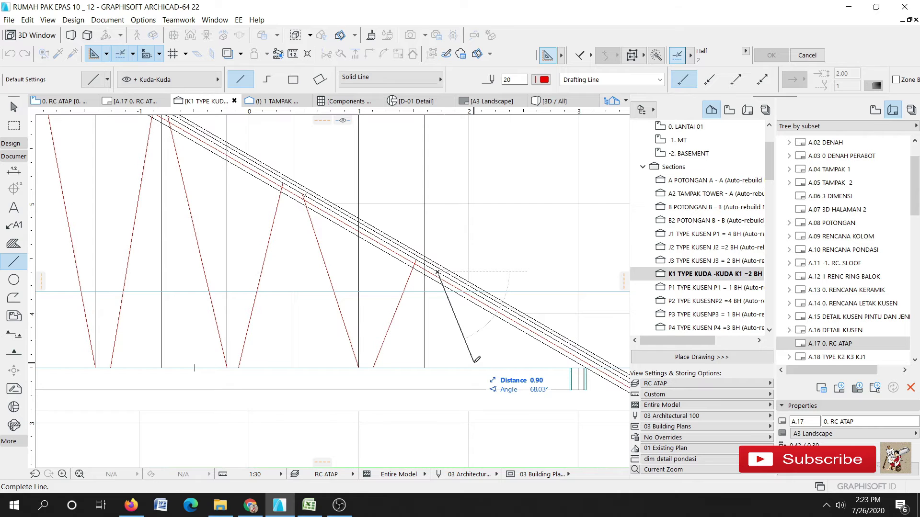
{"action": "key", "text": "Escape"}
{"action": "key", "text": "Escape"}
Step: Copy the rightmost vertical line once toward the right eave at the same spacing using Drag Multiple Copies
{"action": "right_click", "coordinate": [426, 345]}
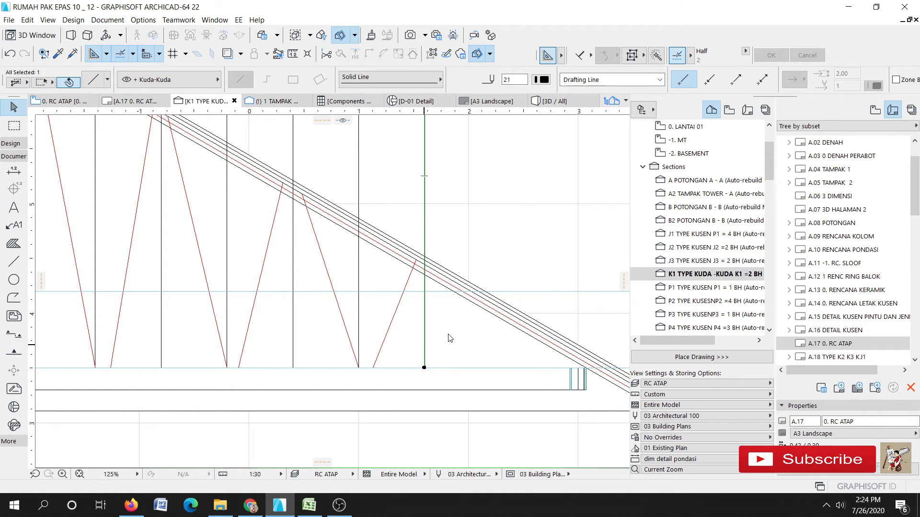
{"action": "mouse_move", "coordinate": [497, 212]}
{"action": "left_click", "coordinate": [623, 314]}
{"action": "left_click", "coordinate": [445, 338]}
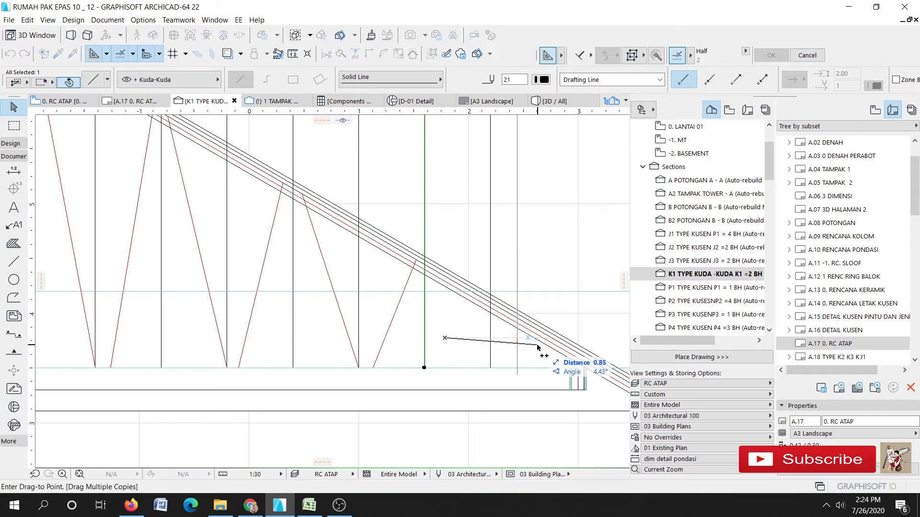
{"action": "left_click", "coordinate": [510, 341]}
Step: Draw a falling diagonal from the rafter beside the last rising diagonal's top to the foot of the rightmost vertical
{"action": "left_click", "coordinate": [14, 263]}
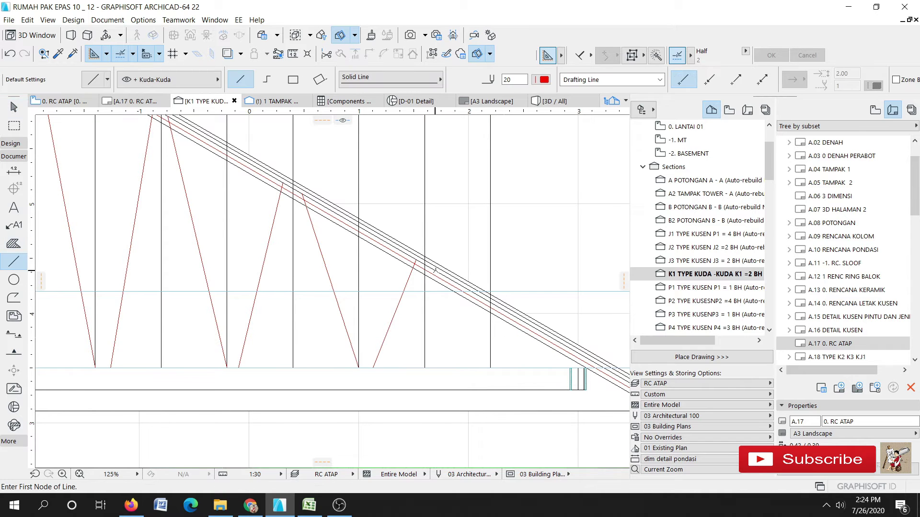
{"action": "left_click", "coordinate": [435, 271]}
{"action": "left_click", "coordinate": [490, 368]}
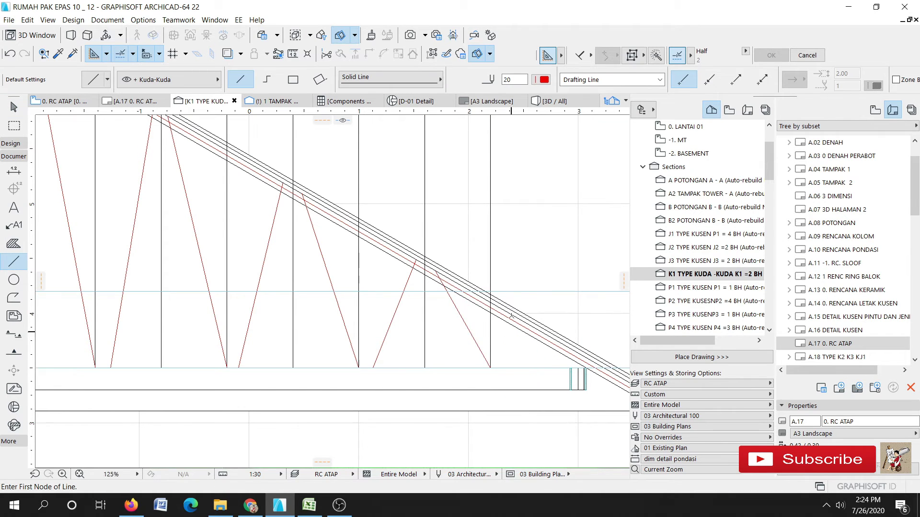
{"action": "key", "text": "Escape"}
Step: Set the Dimension tool's layer to + KET KUDA -KUDA in place of the hidden layer
{"action": "scroll", "coordinate": [469, 300], "scroll_direction": "down", "scroll_amount": 5}
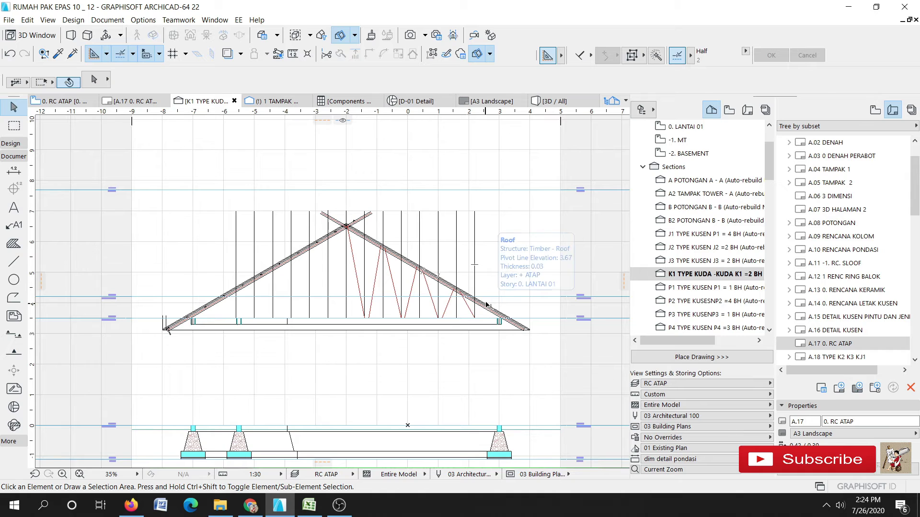
{"action": "scroll", "coordinate": [448, 299], "scroll_direction": "up", "scroll_amount": 3}
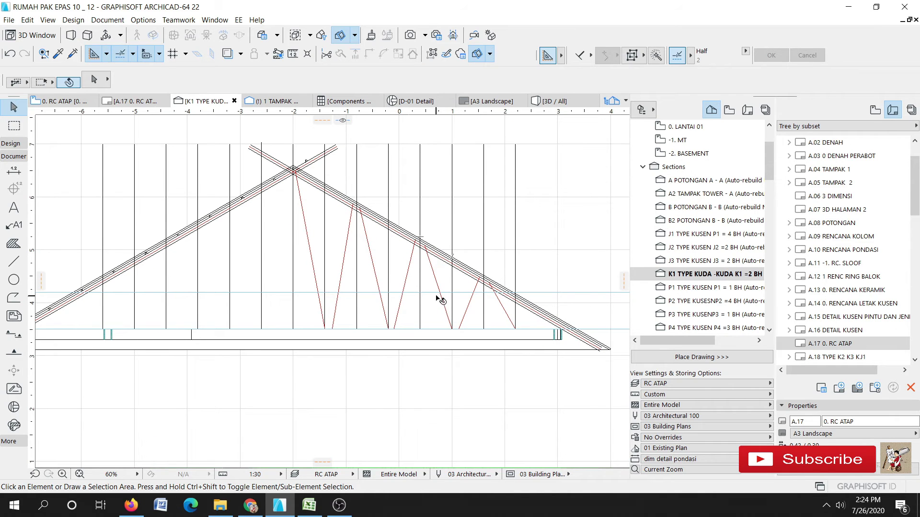
{"action": "left_click", "coordinate": [14, 174]}
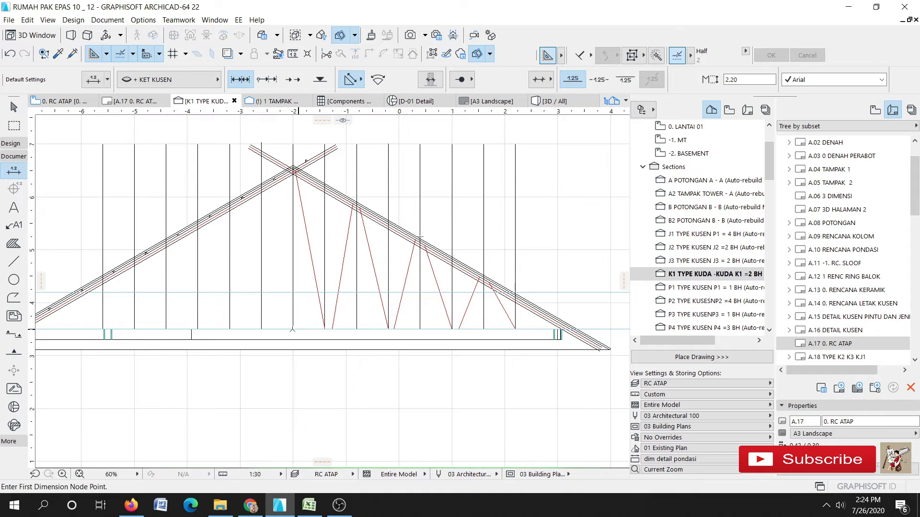
{"action": "left_click", "coordinate": [262, 329]}
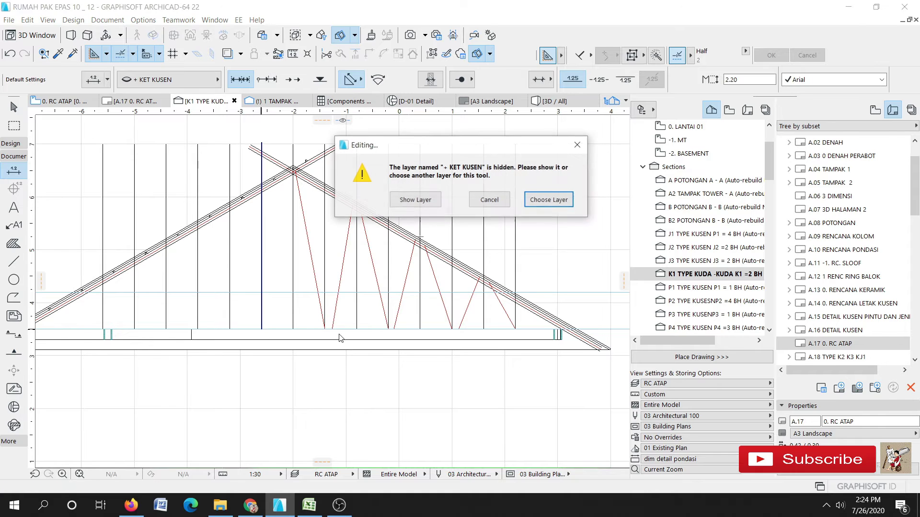
{"action": "left_click", "coordinate": [577, 145]}
{"action": "left_click", "coordinate": [170, 84]}
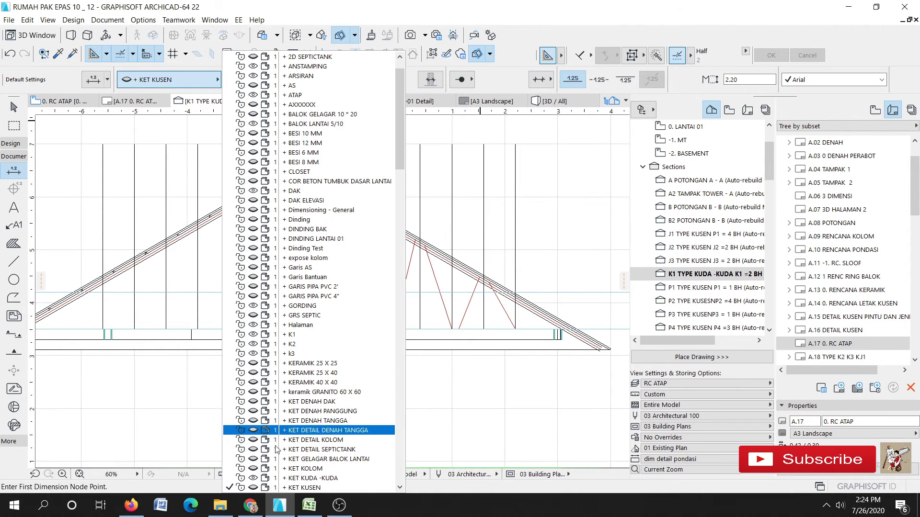
{"action": "left_click", "coordinate": [311, 481]}
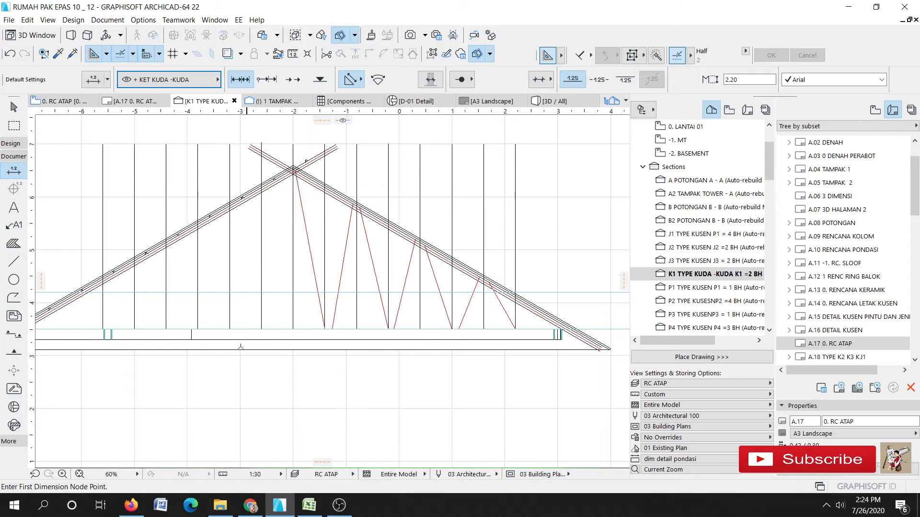
Step: Dimension the spacing between alternate vertical feet from just left of the ridge to the rightmost vertical, placing the chain below the truss
{"action": "left_click", "coordinate": [261, 329]}
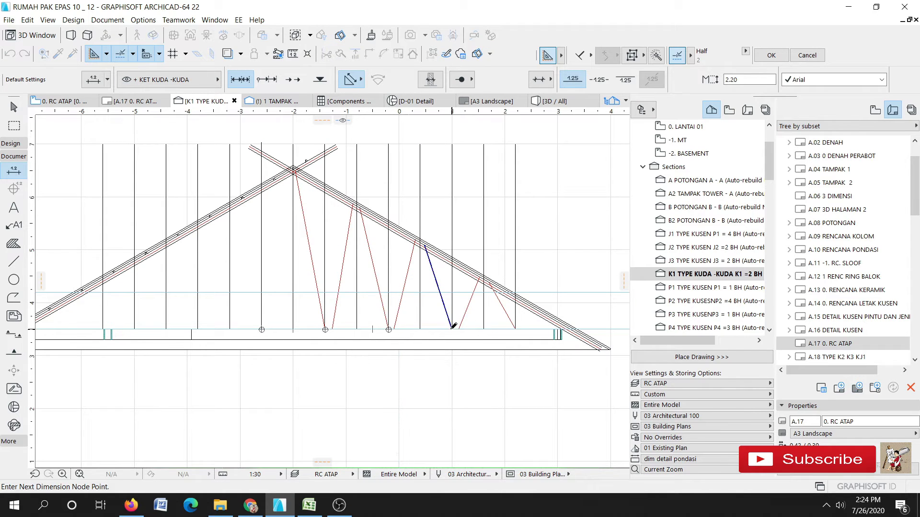
{"action": "left_click", "coordinate": [515, 328]}
{"action": "double_click", "coordinate": [447, 369]}
{"action": "left_click", "coordinate": [407, 374]}
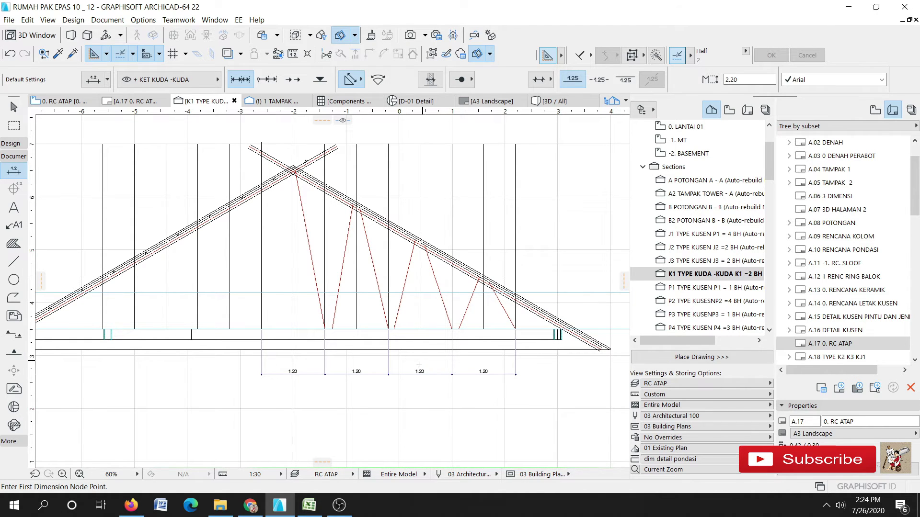
{"action": "key", "text": "Escape"}
{"action": "left_click", "coordinate": [374, 374]}
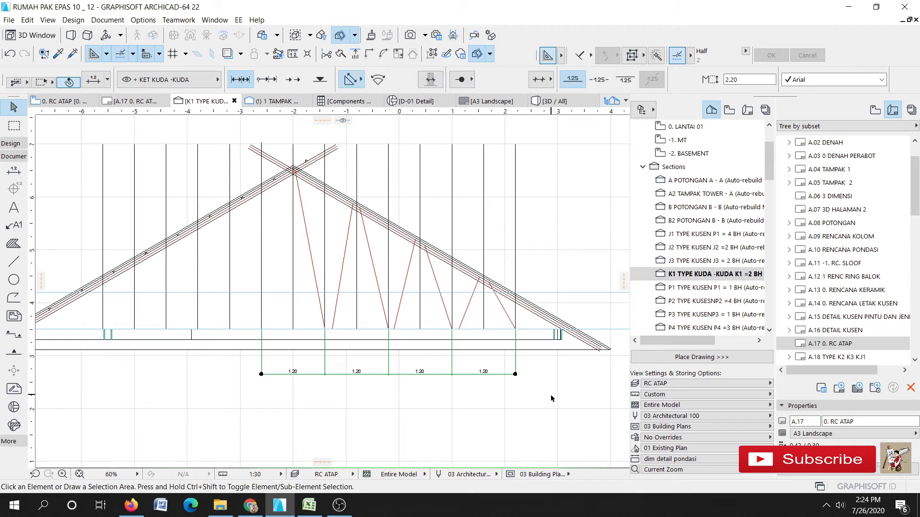
{"action": "left_click", "coordinate": [551, 398]}
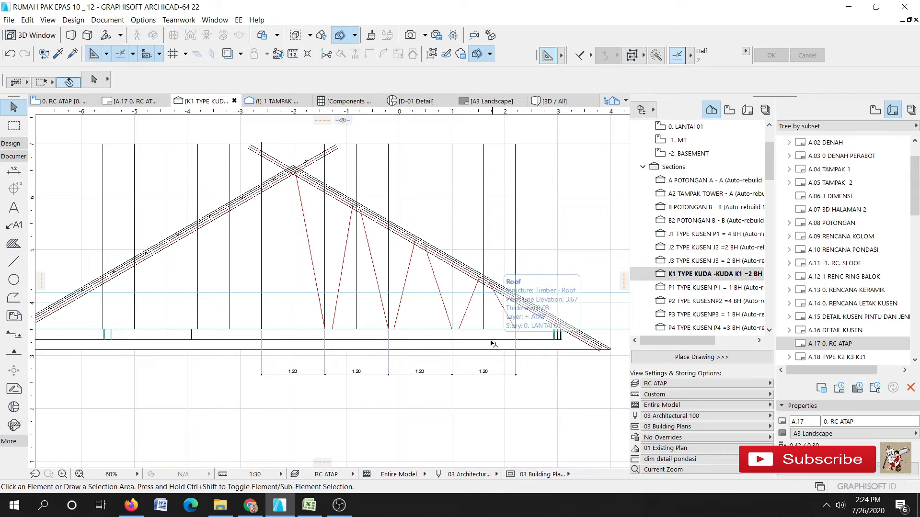
Step: Mirror a copy of the seven diagonal web members about the central vertical below the ridge onto the left half
{"action": "left_click", "coordinate": [507, 314]}
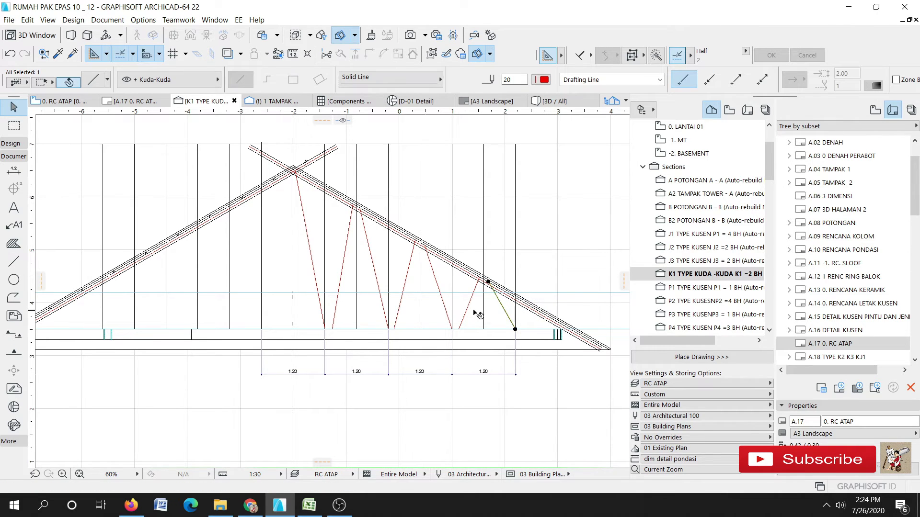
{"action": "left_click", "coordinate": [402, 295], "text": "shift"}
{"action": "left_click", "coordinate": [376, 302], "text": "shift"}
{"action": "left_click", "coordinate": [341, 295], "text": "shift"}
{"action": "left_click", "coordinate": [323, 296], "text": "shift"}
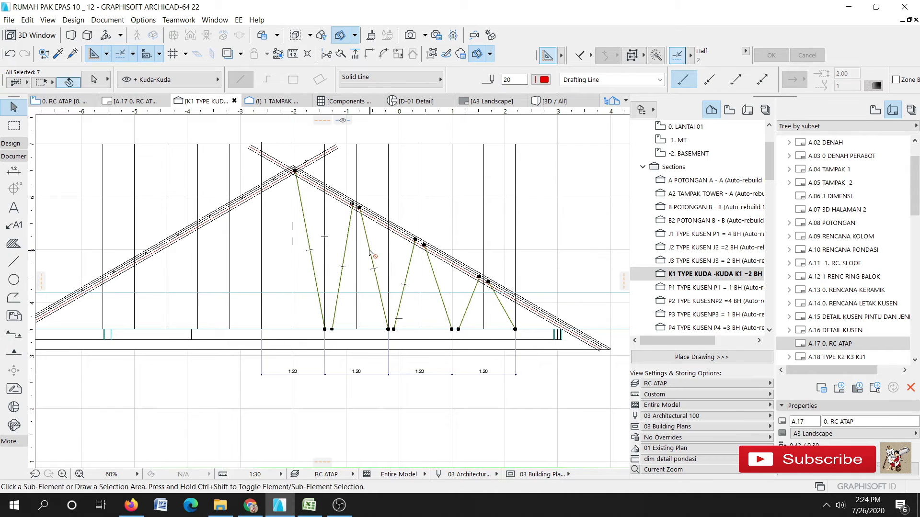
{"action": "key", "text": "ctrl+shift+m"}
{"action": "left_click", "coordinate": [293, 276]}
{"action": "left_click", "coordinate": [297, 237]}
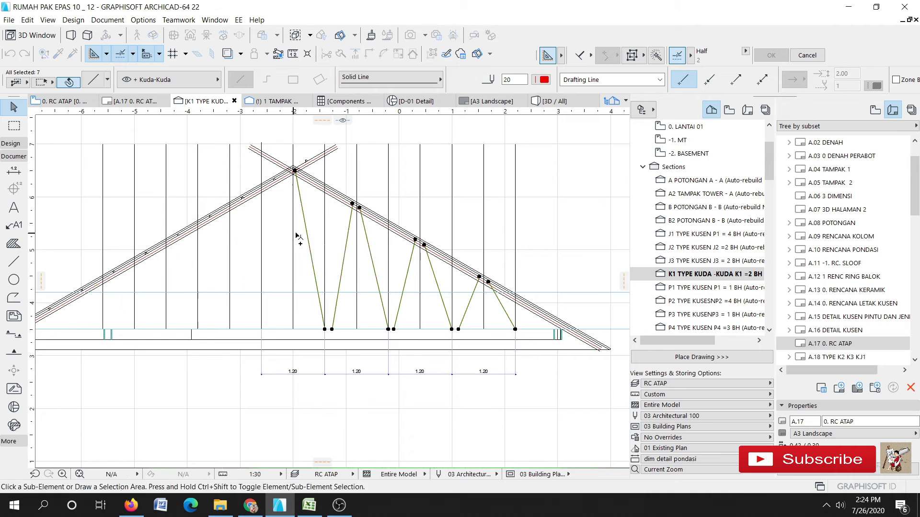
{"action": "left_click", "coordinate": [434, 233]}
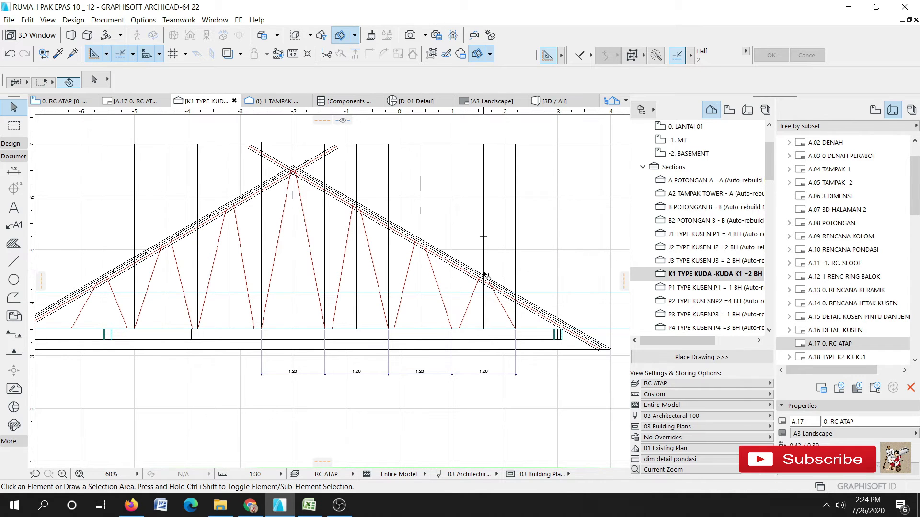
Step: Draw a horizontal bottom chord line at the diagonals' feet, from the left rafter to the right rafter
{"action": "left_click", "coordinate": [13, 261]}
{"action": "middle_click_drag", "start_coordinate": [301, 382], "coordinate": [357, 388]}
{"action": "scroll", "coordinate": [43, 335], "scroll_direction": "up", "scroll_amount": 7}
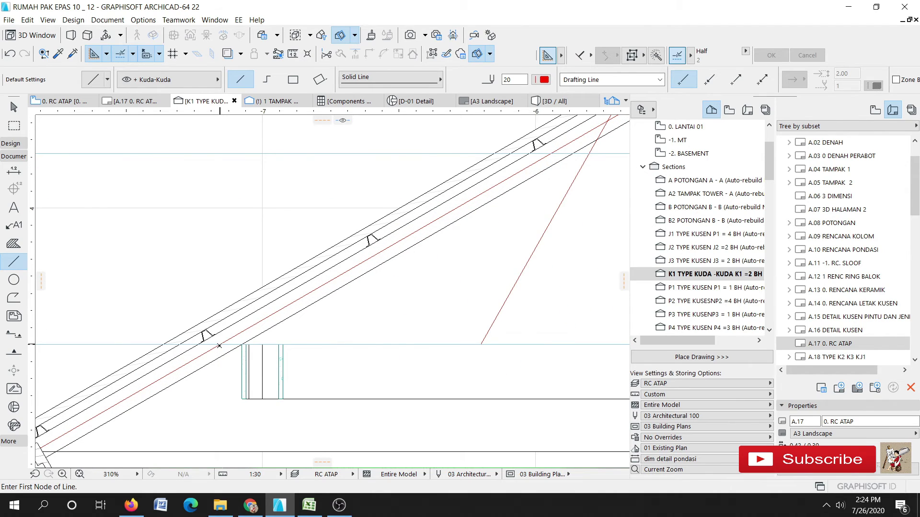
{"action": "left_click", "coordinate": [219, 345]}
{"action": "scroll", "coordinate": [138, 288], "scroll_direction": "down", "scroll_amount": 7}
{"action": "middle_click_drag", "start_coordinate": [487, 355], "coordinate": [222, 360]}
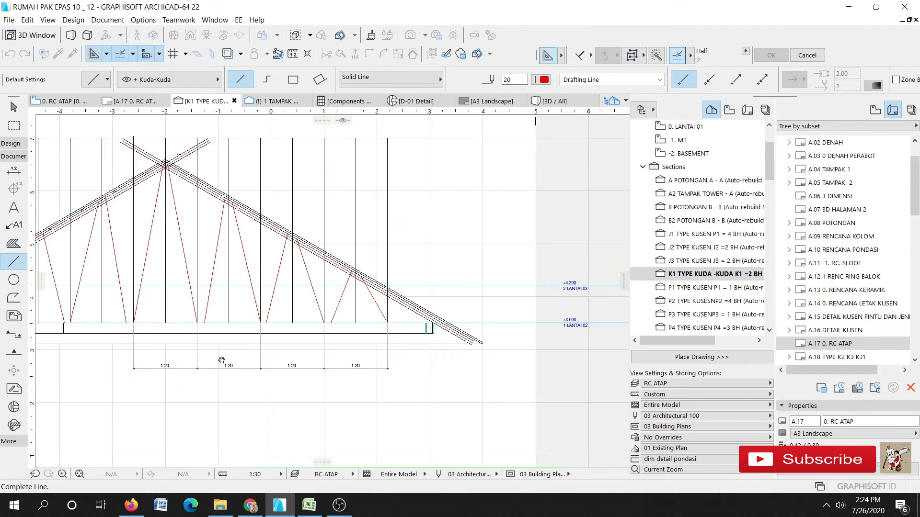
{"action": "scroll", "coordinate": [479, 323], "scroll_direction": "up", "scroll_amount": 6}
{"action": "left_click", "coordinate": [491, 324]}
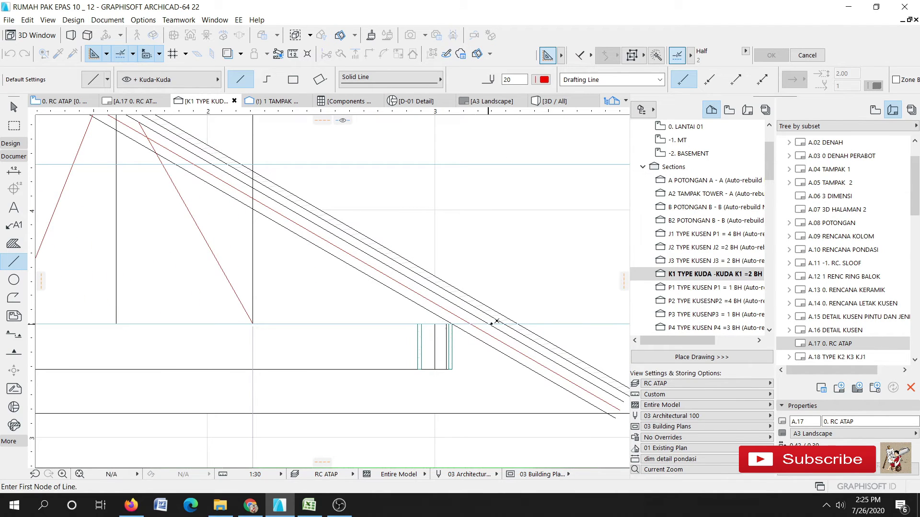
Step: Move the bottom chord line vertically to slightly above the top of the ring beam
{"action": "key", "text": "Escape"}
{"action": "left_click", "coordinate": [470, 324]}
{"action": "left_click", "coordinate": [465, 323]}
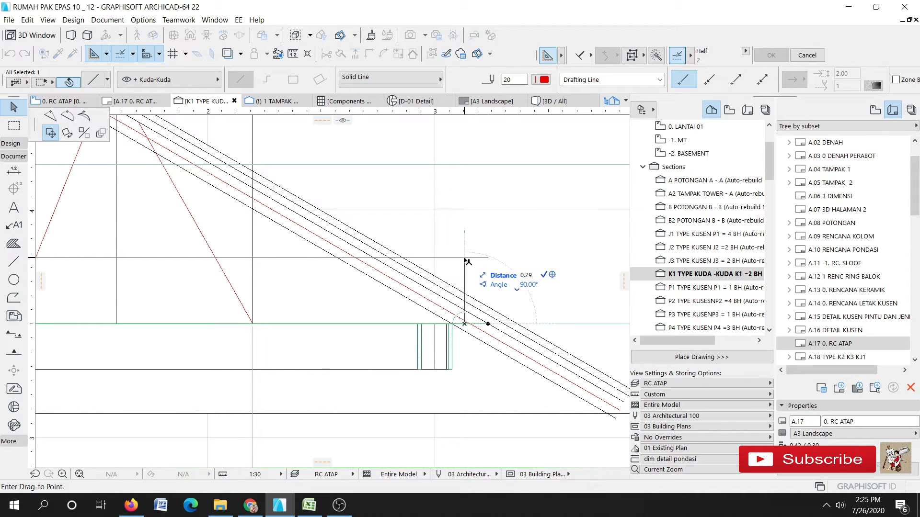
{"action": "left_click", "coordinate": [468, 318]}
{"action": "scroll", "coordinate": [471, 320], "scroll_direction": "up", "scroll_amount": 2}
{"action": "scroll", "coordinate": [471, 315], "scroll_direction": "up", "scroll_amount": 2}
{"action": "key", "text": "Escape"}
{"action": "scroll", "coordinate": [529, 318], "scroll_direction": "down", "scroll_amount": 8}
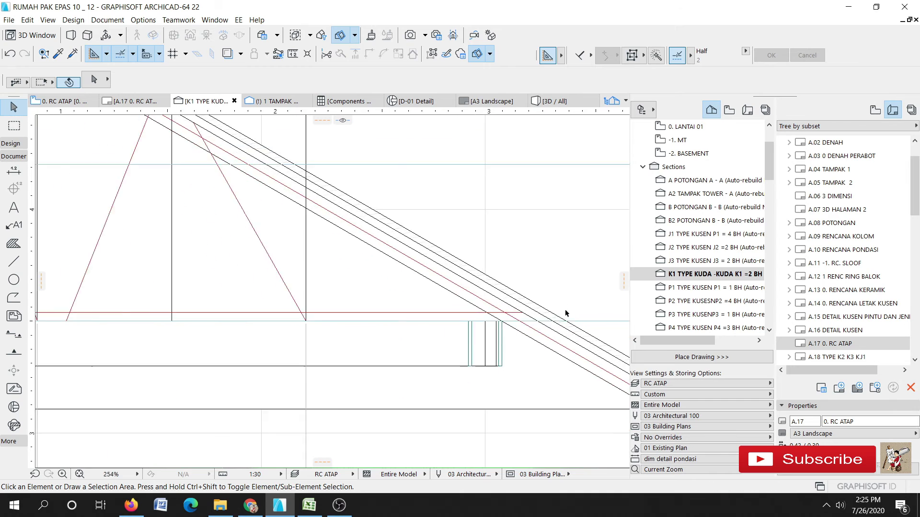
Step: Adjust the left end of the bottom chord line to the line of the left rafter
{"action": "scroll", "coordinate": [114, 330], "scroll_direction": "up", "scroll_amount": 3}
{"action": "scroll", "coordinate": [114, 331], "scroll_direction": "up", "scroll_amount": 8}
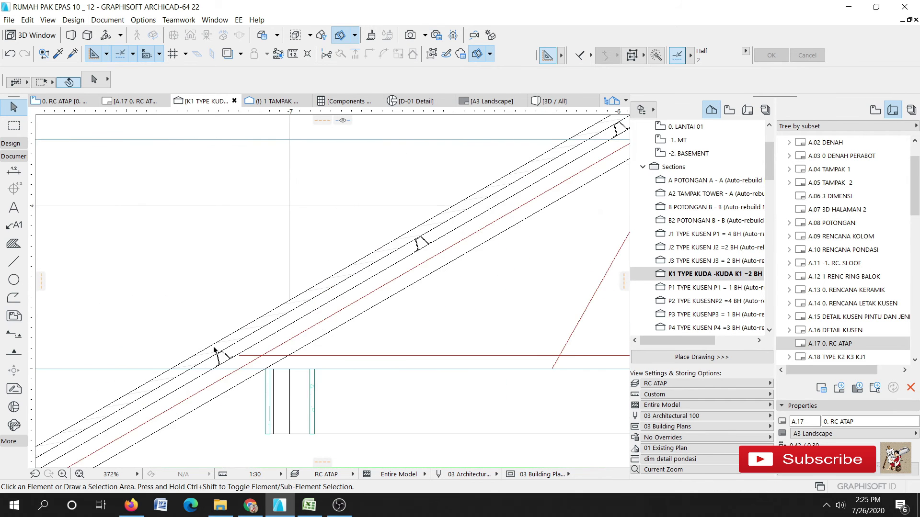
{"action": "left_click", "coordinate": [268, 357]}
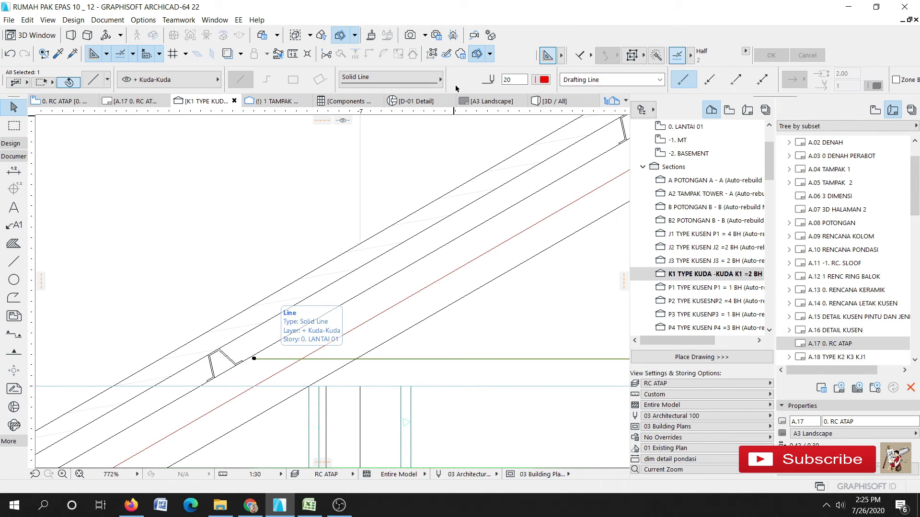
{"action": "key", "text": "ctrl+minus"}
{"action": "left_click", "coordinate": [281, 318]}
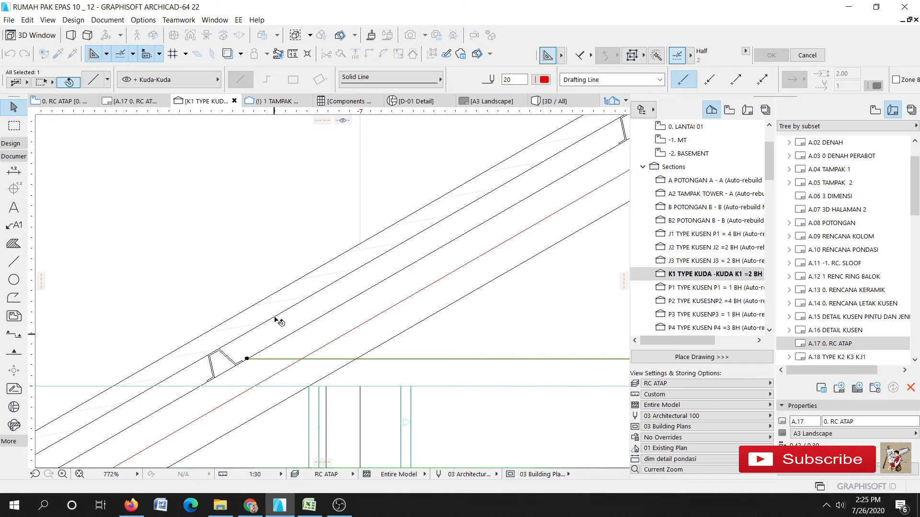
{"action": "scroll", "coordinate": [269, 332], "scroll_direction": "down", "scroll_amount": 5}
{"action": "scroll", "coordinate": [270, 332], "scroll_direction": "down", "scroll_amount": 5}
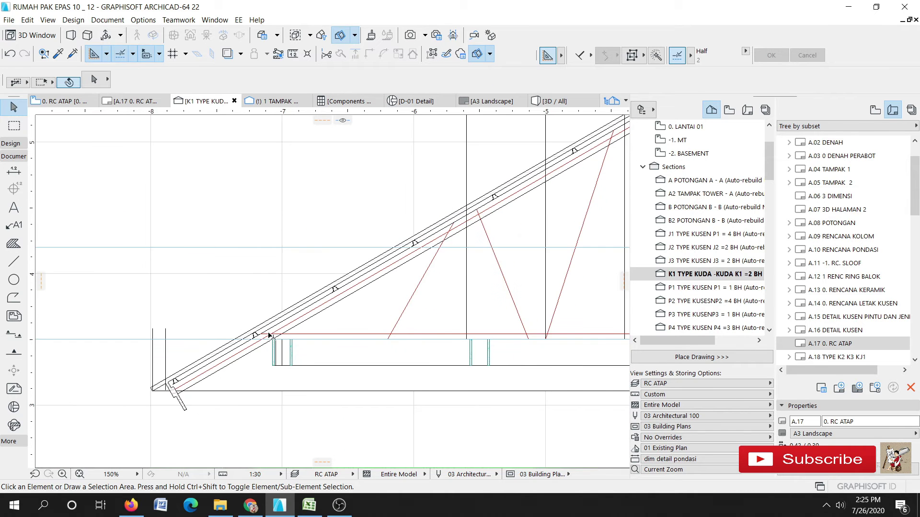
Step: Save the project
{"action": "scroll", "coordinate": [274, 343], "scroll_direction": "down", "scroll_amount": 2}
{"action": "middle_click_drag", "start_coordinate": [410, 340], "coordinate": [273, 339]}
{"action": "middle_click_drag", "start_coordinate": [419, 324], "coordinate": [355, 321]}
{"action": "scroll", "coordinate": [354, 322], "scroll_direction": "down", "scroll_amount": 1}
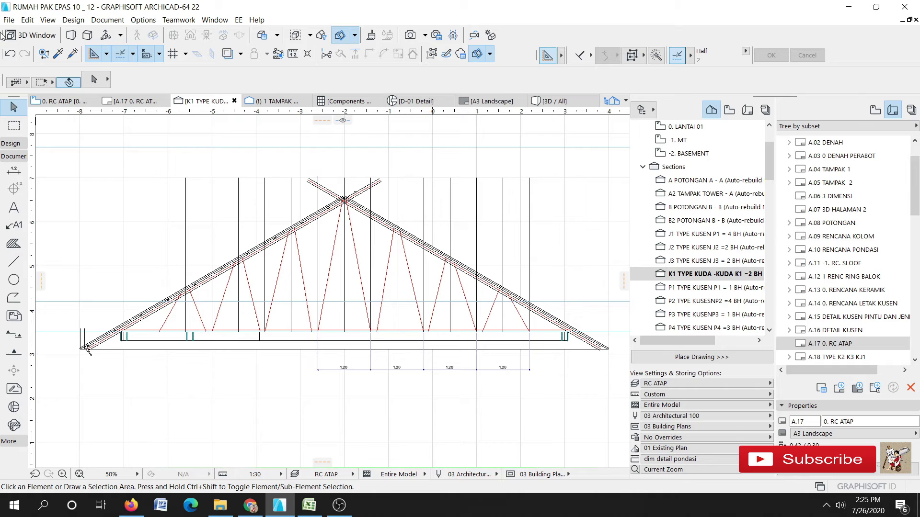
{"action": "left_click", "coordinate": [9, 20]}
{"action": "left_click", "coordinate": [51, 96]}
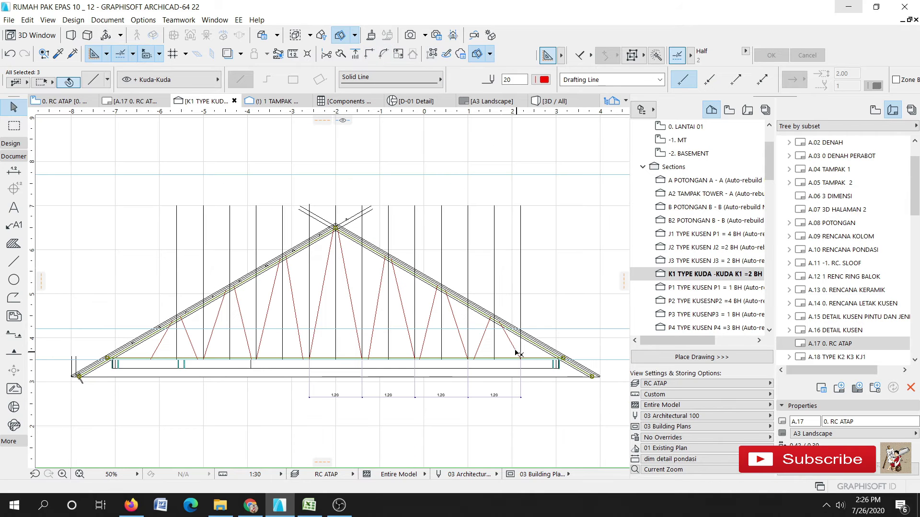
Step: Group the fourteen diagonal web members on both halves of the truss
{"action": "left_click", "coordinate": [516, 353]}
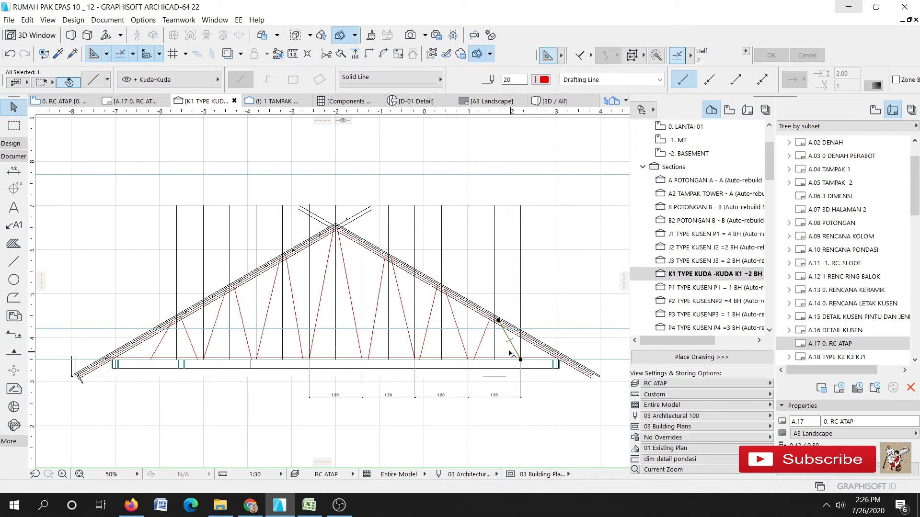
{"action": "left_click", "coordinate": [462, 339], "text": "shift"}
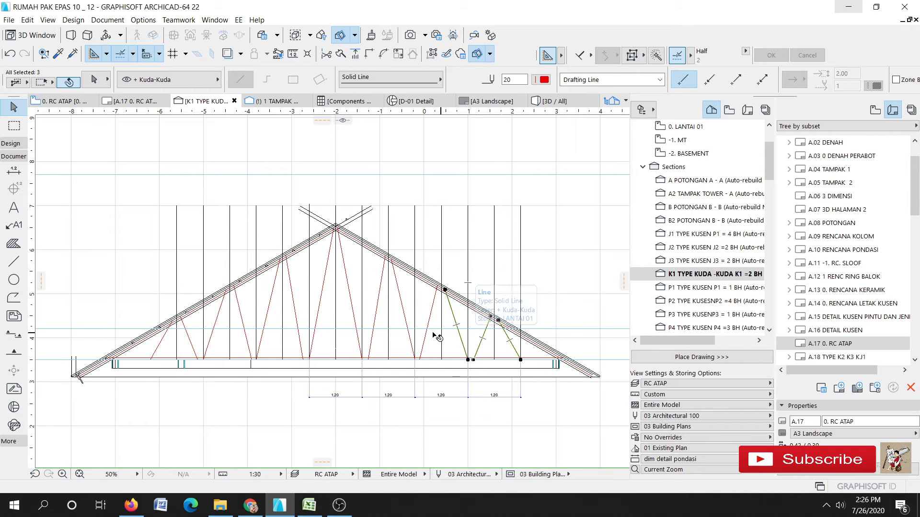
{"action": "left_click", "coordinate": [424, 338], "text": "shift"}
{"action": "left_click", "coordinate": [410, 343], "text": "shift"}
{"action": "left_click", "coordinate": [372, 337], "text": "shift"}
{"action": "left_click", "coordinate": [358, 339], "text": "shift"}
{"action": "left_click", "coordinate": [315, 333], "text": "shift"}
{"action": "left_click", "coordinate": [299, 330], "text": "shift"}
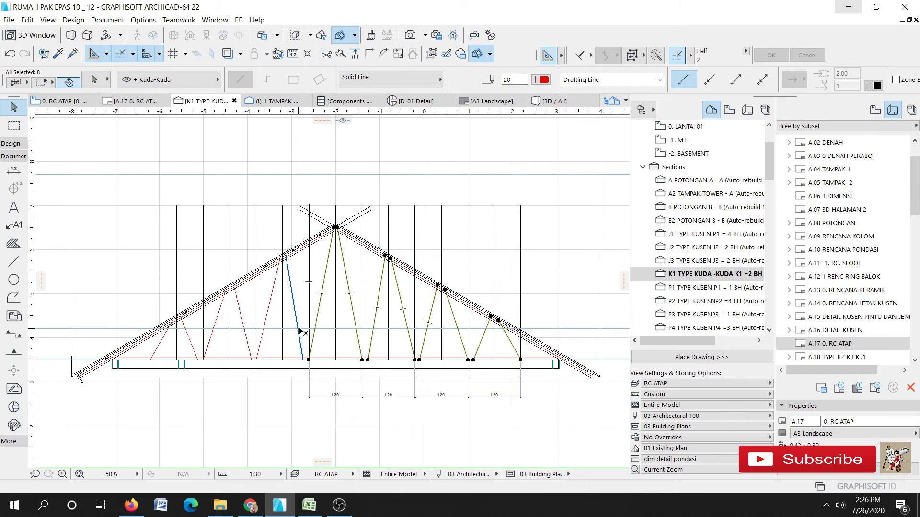
{"action": "left_click", "coordinate": [268, 318], "text": "shift"}
{"action": "left_click", "coordinate": [241, 316], "text": "shift"}
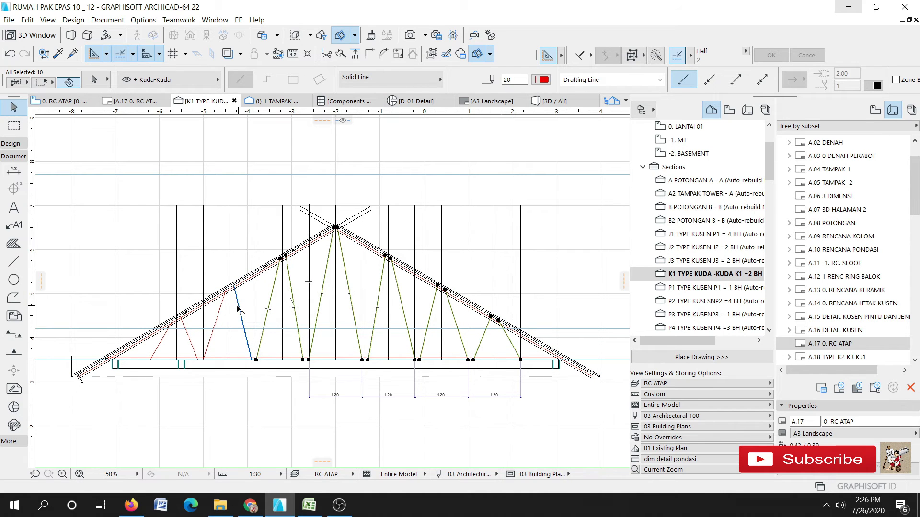
{"action": "left_click", "coordinate": [188, 338], "text": "shift"}
{"action": "left_click", "coordinate": [160, 343], "text": "shift"}
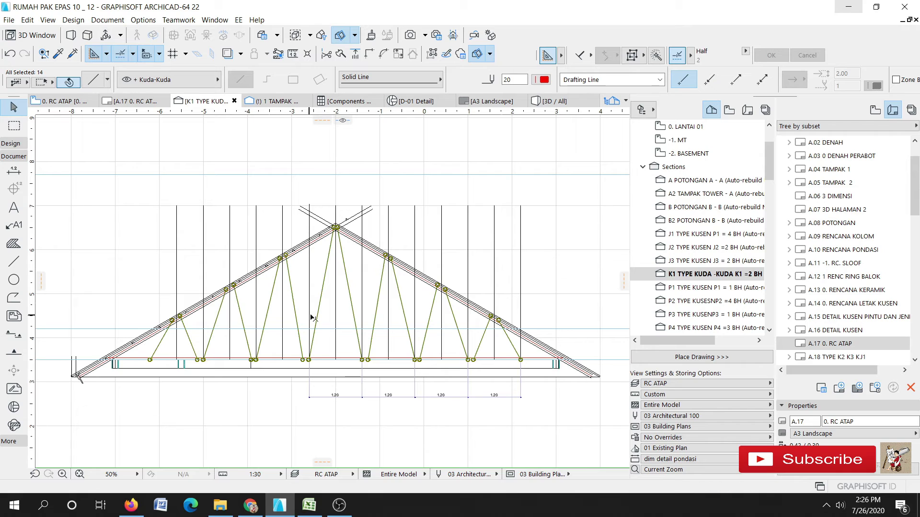
{"action": "key", "text": "Escape"}
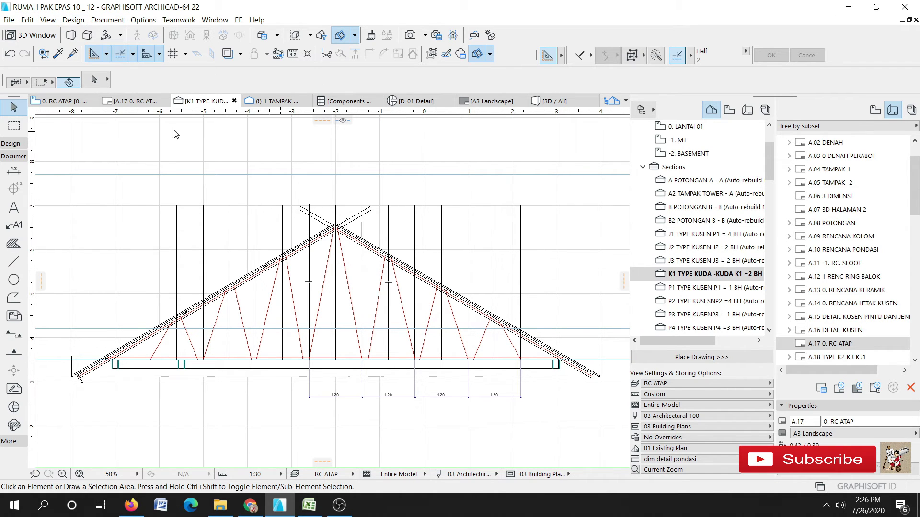
Step: Start a TrussMaker truss from the grouped rafter and bottom chord lines, using a rolled steel C-channel profile
{"action": "left_click", "coordinate": [299, 359]}
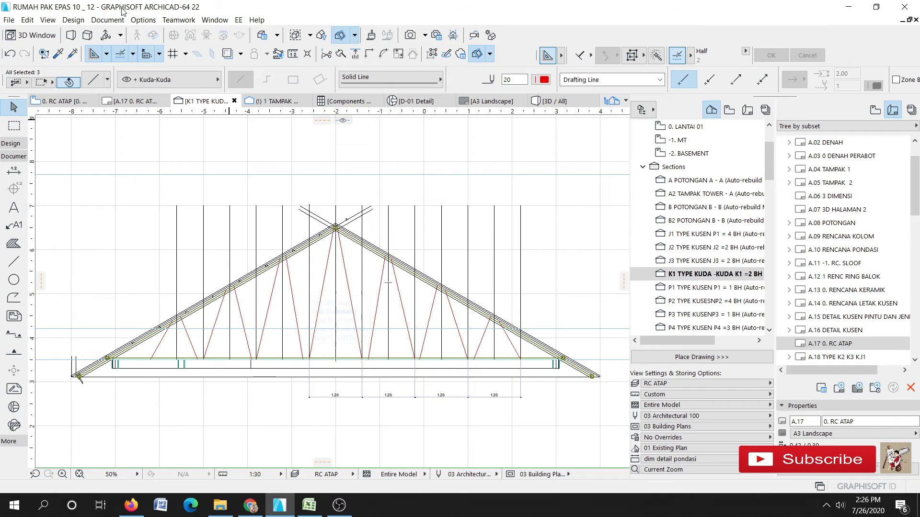
{"action": "left_click", "coordinate": [72, 19]}
{"action": "mouse_move", "coordinate": [144, 258]}
{"action": "mouse_move", "coordinate": [237, 257]}
{"action": "left_click", "coordinate": [305, 259]}
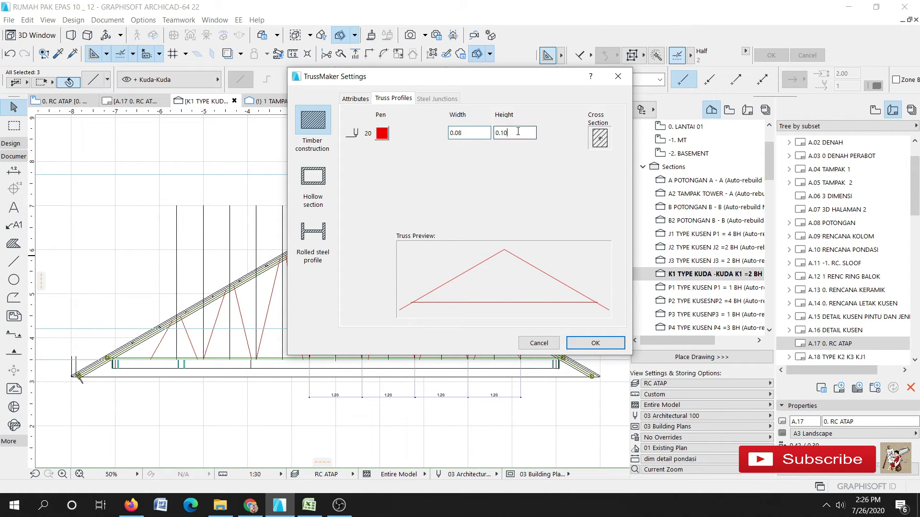
{"action": "left_click", "coordinate": [312, 232]}
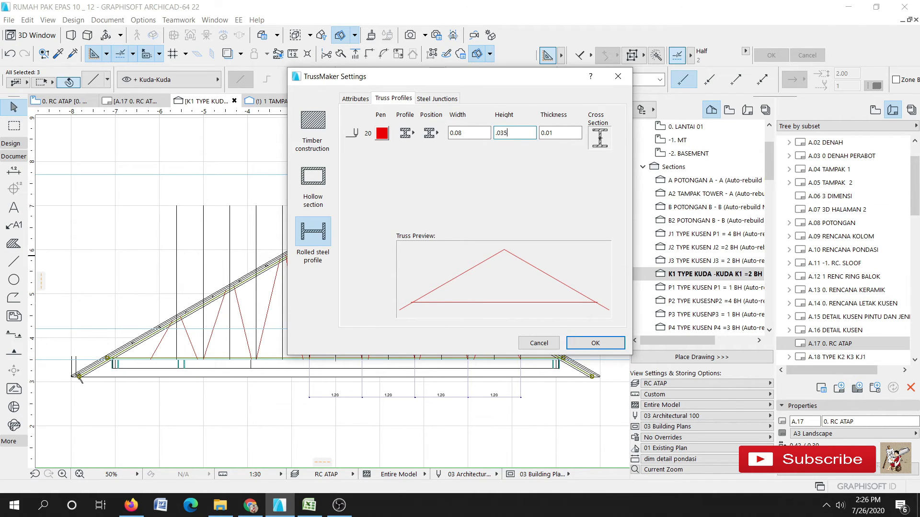
{"action": "left_click", "coordinate": [540, 134]}
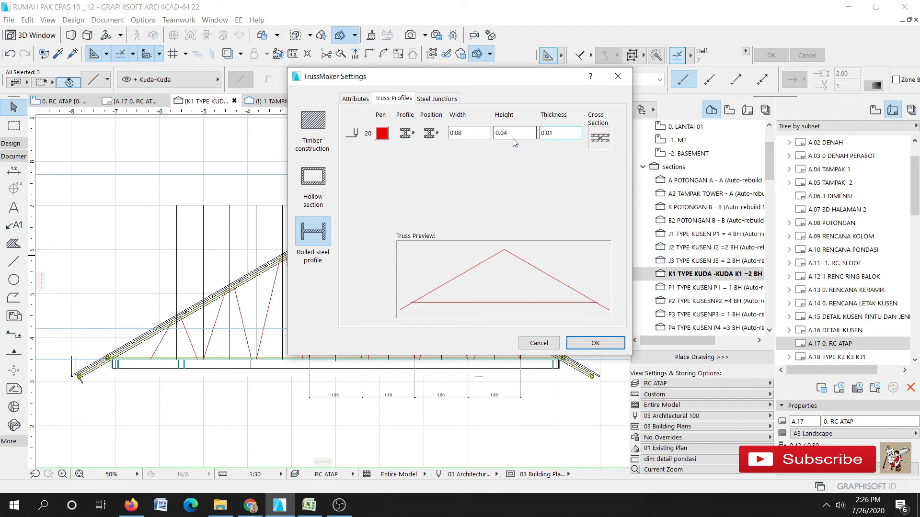
{"action": "left_click", "coordinate": [415, 135]}
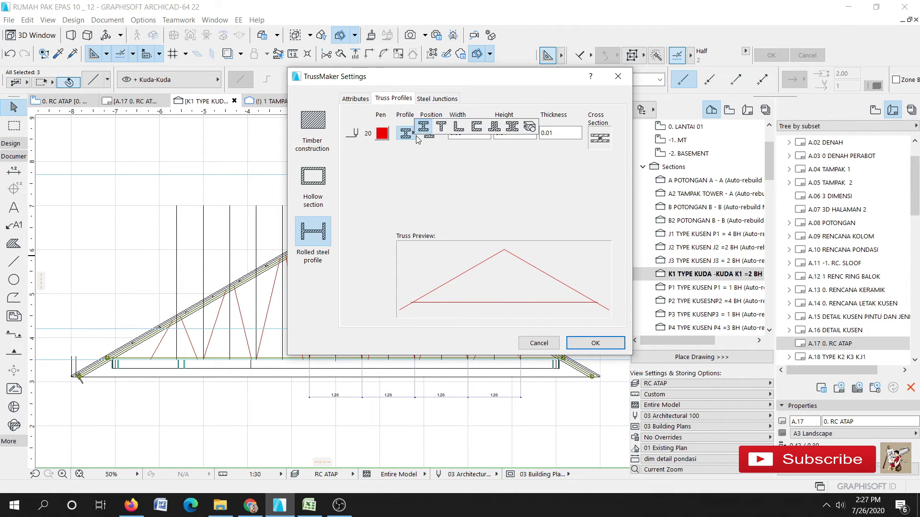
{"action": "left_click", "coordinate": [477, 128]}
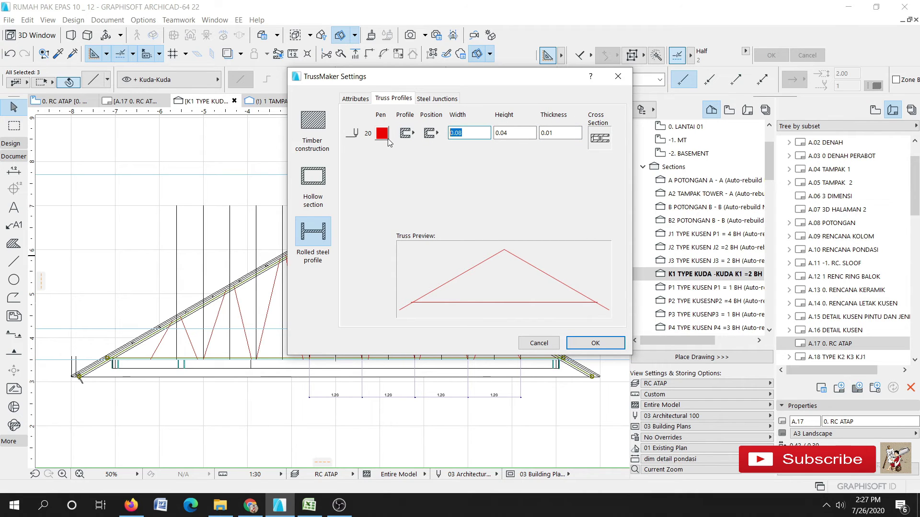
Step: Set the channel profile to 0.04 wide, 0.08 high and 0.001 thick, and save the chord truss to the library
{"action": "left_click", "coordinate": [506, 132]}
{"action": "left_click", "coordinate": [568, 132]}
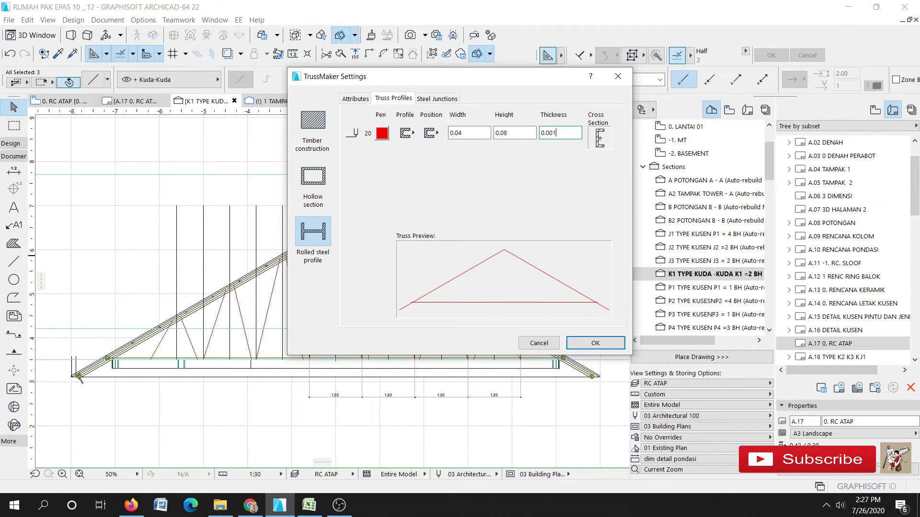
{"action": "left_click", "coordinate": [507, 138]}
{"action": "left_click", "coordinate": [594, 343]}
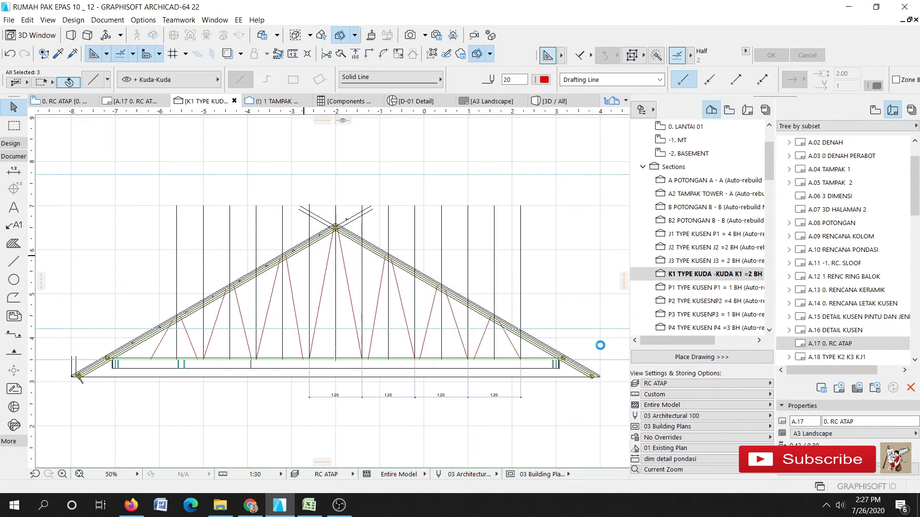
{"action": "left_click", "coordinate": [646, 345]}
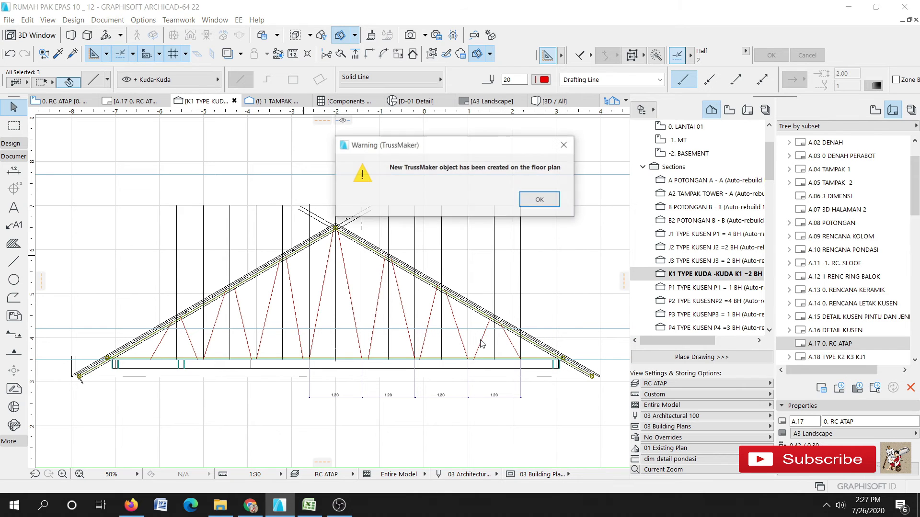
{"action": "left_click", "coordinate": [536, 199]}
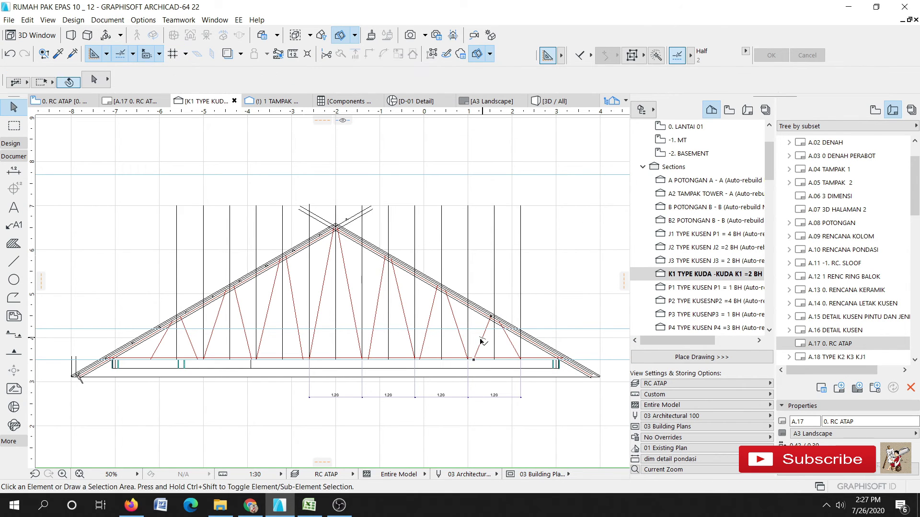
Step: Create a truss from the fourteen grouped diagonals with the C-channel reversed, saving it as Truss 34 in the Embedded Library
{"action": "left_click", "coordinate": [450, 306]}
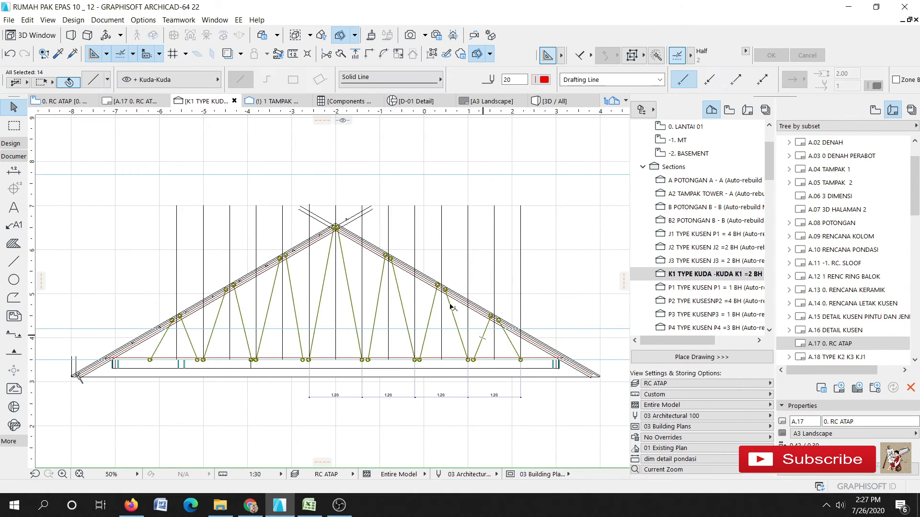
{"action": "left_click", "coordinate": [73, 20]}
{"action": "mouse_move", "coordinate": [144, 258]}
{"action": "mouse_move", "coordinate": [237, 257]}
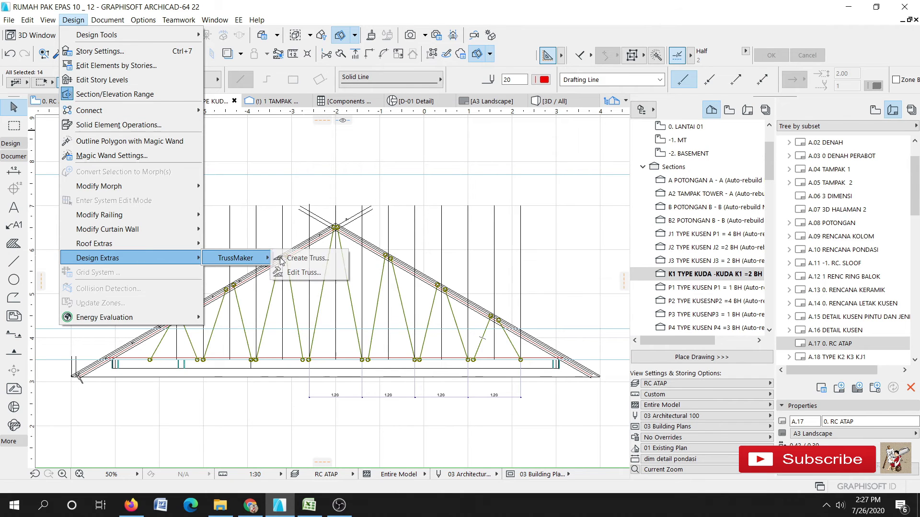
{"action": "left_click", "coordinate": [302, 259]}
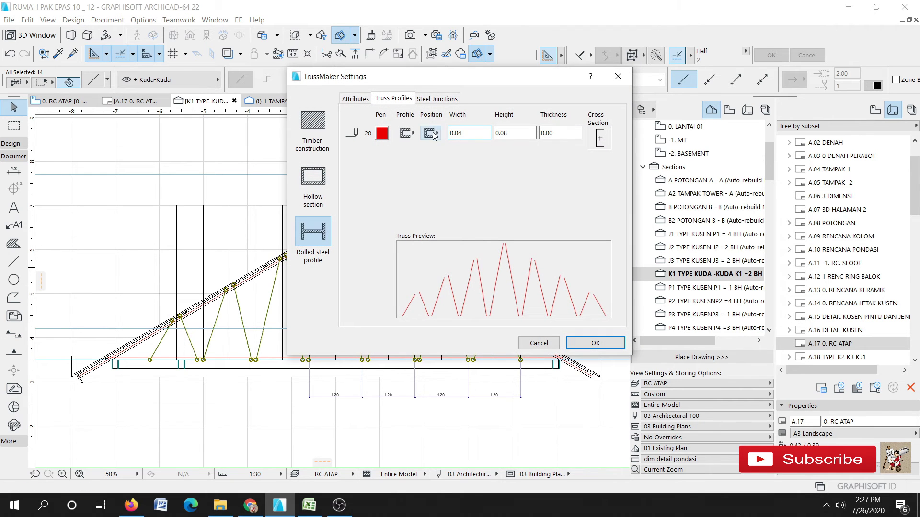
{"action": "left_click", "coordinate": [434, 137]}
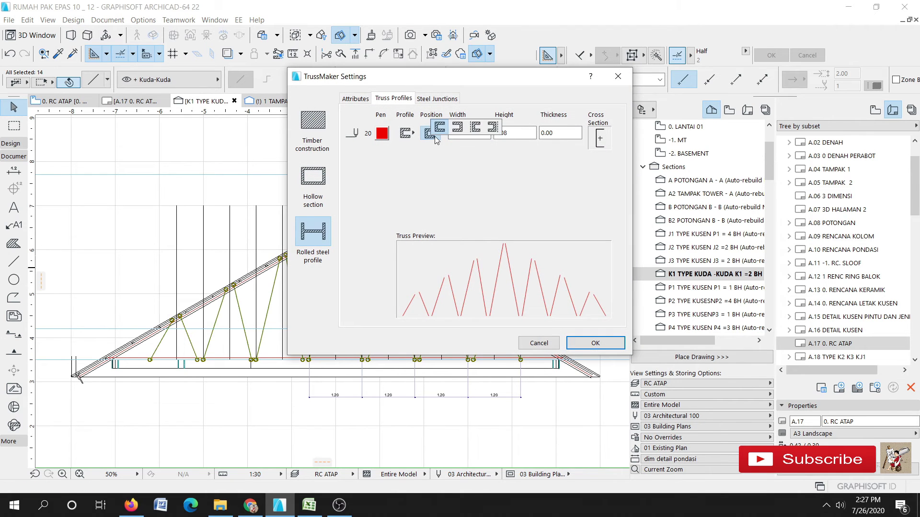
{"action": "left_click", "coordinate": [457, 126]}
{"action": "left_click", "coordinate": [596, 343]}
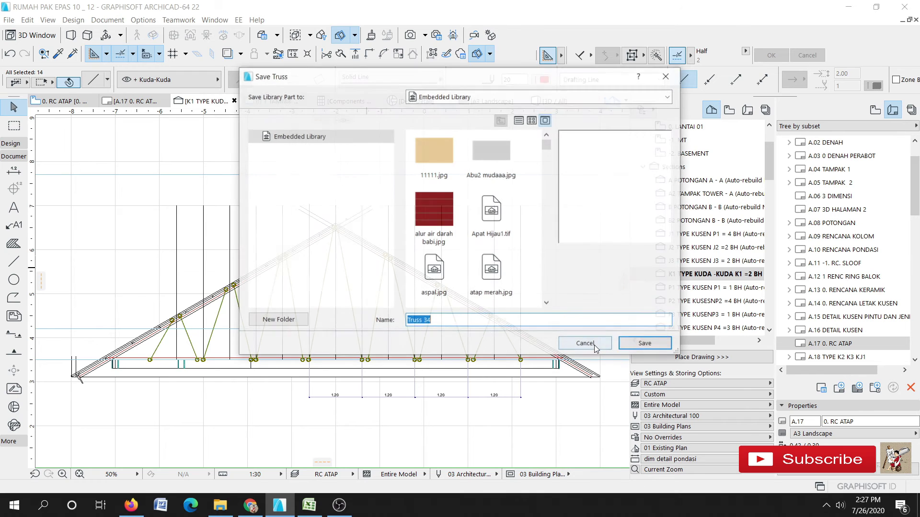
{"action": "left_click", "coordinate": [645, 343]}
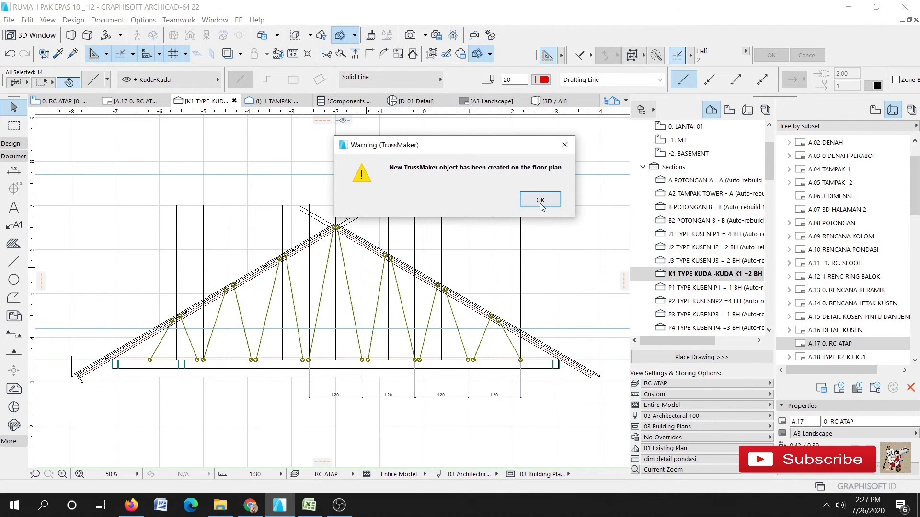
{"action": "left_click", "coordinate": [540, 200]}
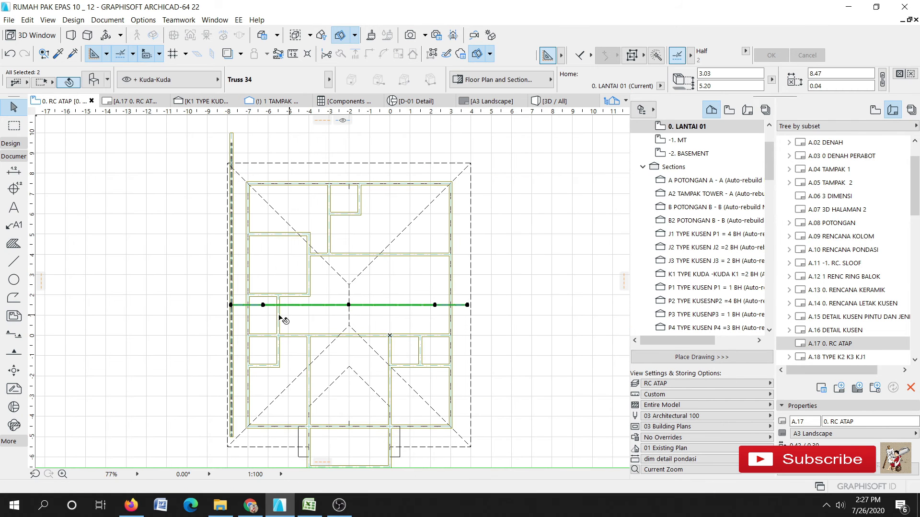
Step: Move the web truss in the floor plan so its upper edge meets the lower edge of the chord truss
{"action": "scroll", "coordinate": [261, 314], "scroll_direction": "up", "scroll_amount": 6}
{"action": "left_click", "coordinate": [219, 296]}
{"action": "scroll", "coordinate": [203, 297], "scroll_direction": "up", "scroll_amount": 4}
{"action": "key", "text": "Escape"}
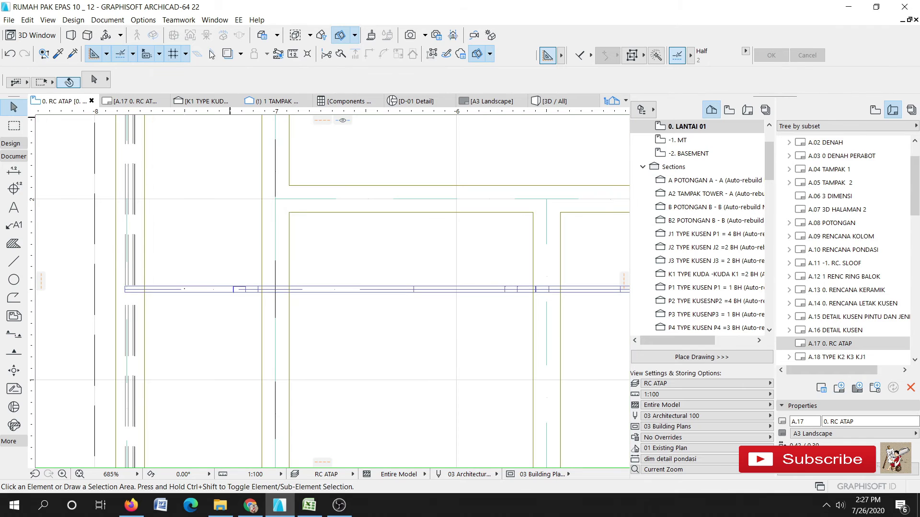
{"action": "left_click", "coordinate": [174, 57]}
{"action": "left_click", "coordinate": [233, 287]}
{"action": "key", "text": "Escape"}
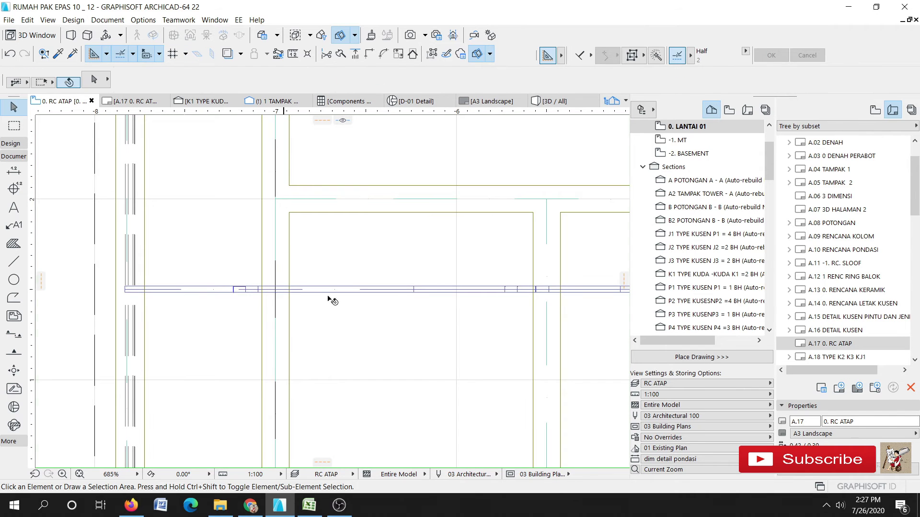
{"action": "left_click", "coordinate": [412, 289]}
{"action": "scroll", "coordinate": [411, 295], "scroll_direction": "up", "scroll_amount": 5}
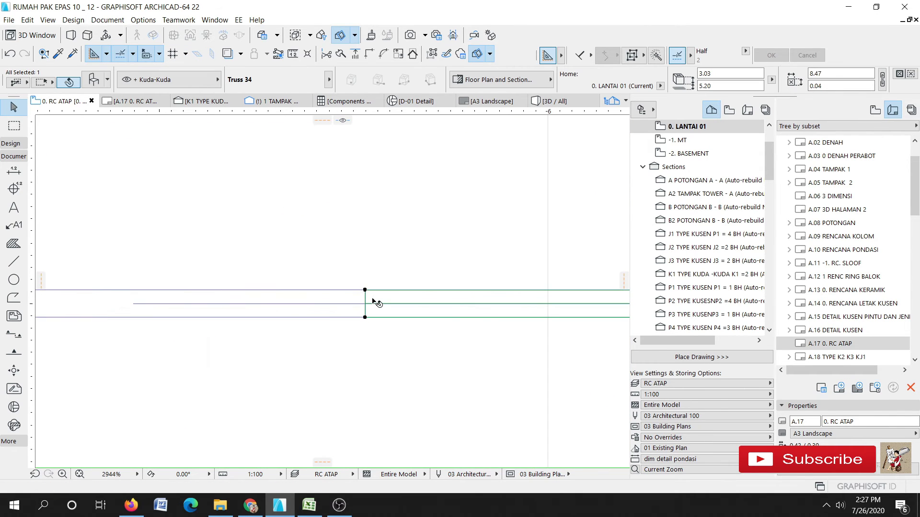
{"action": "left_click", "coordinate": [365, 290]}
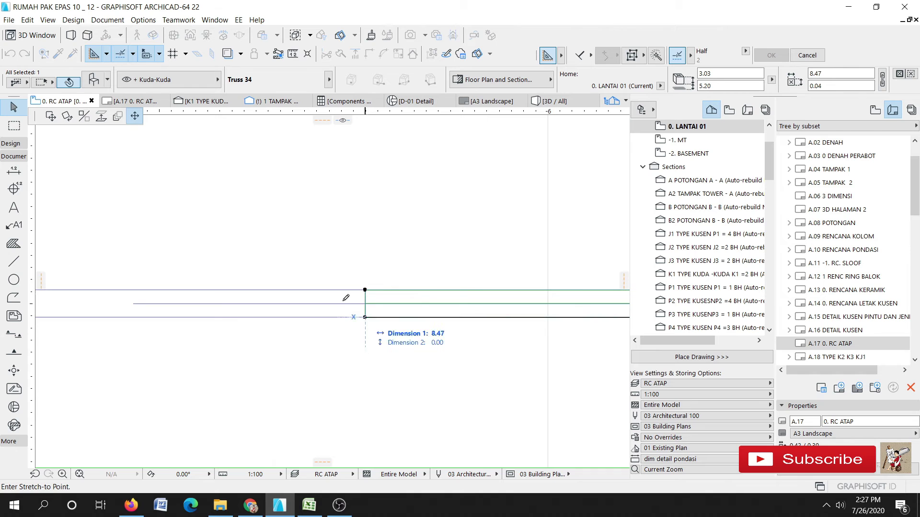
{"action": "left_click", "coordinate": [365, 317]}
{"action": "key", "text": "Escape"}
Step: Check the trusses in 3D and move the web truss in plan to the opposite face of the chord truss
{"action": "key", "text": "F3"}
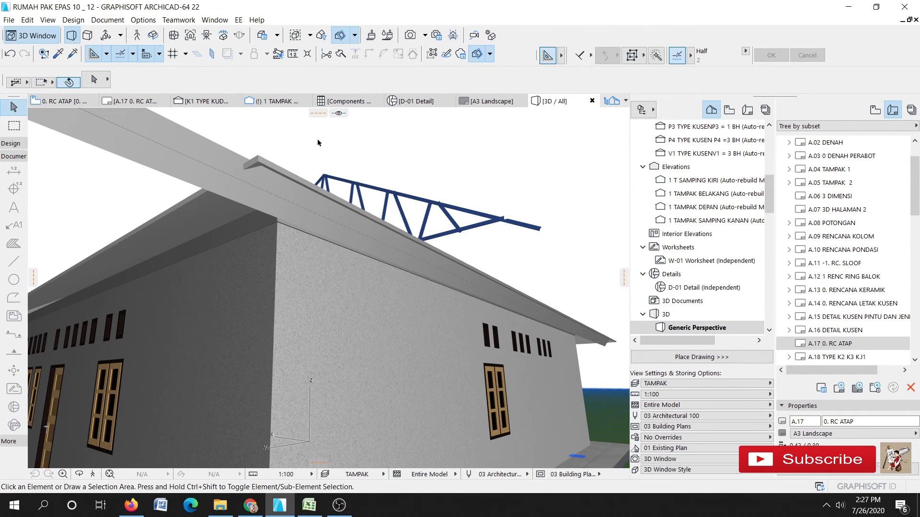
{"action": "left_click", "coordinate": [152, 38]}
{"action": "left_click_drag", "start_coordinate": [286, 184], "coordinate": [314, 294]}
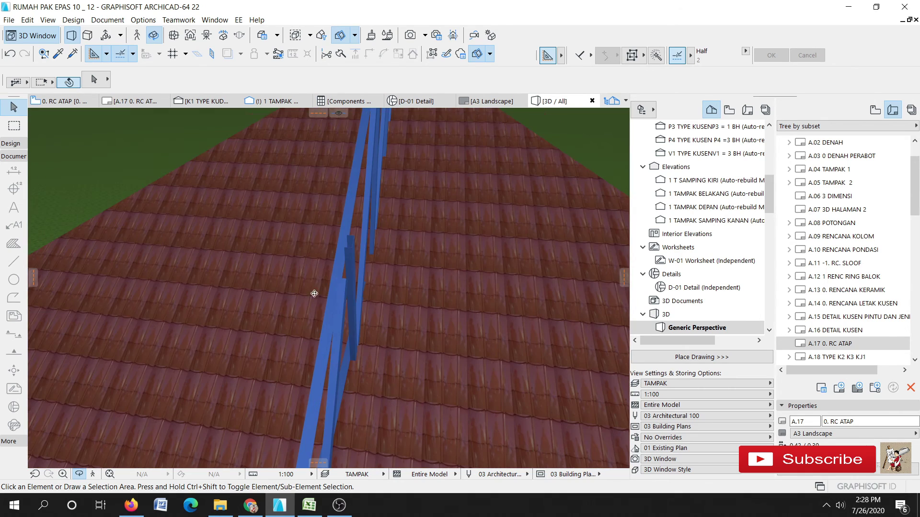
{"action": "left_click_drag", "start_coordinate": [344, 266], "coordinate": [320, 191]}
{"action": "key", "text": "F2"}
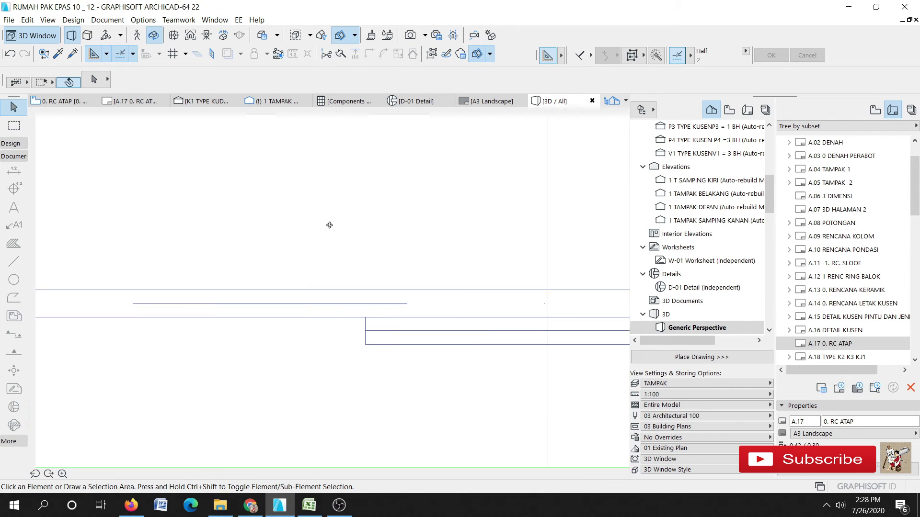
{"action": "left_click", "coordinate": [364, 349]}
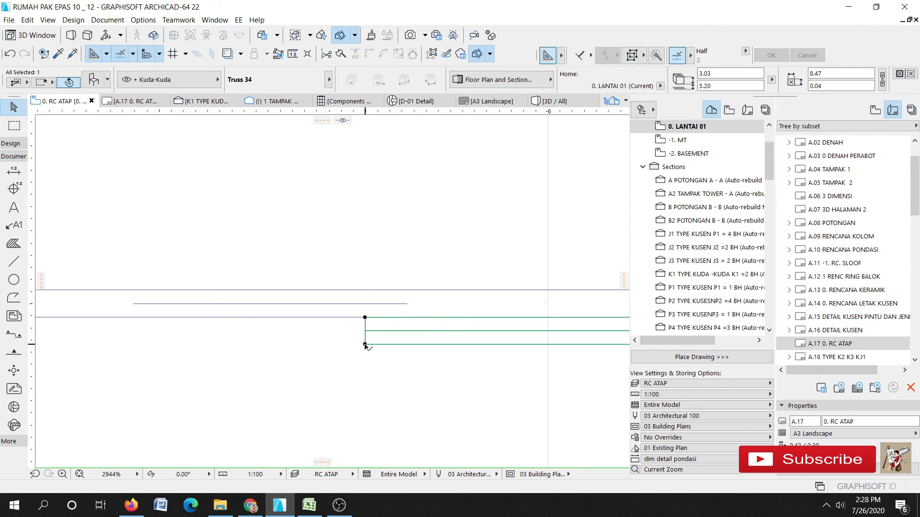
{"action": "left_click", "coordinate": [365, 318]}
{"action": "type", "text": "."}
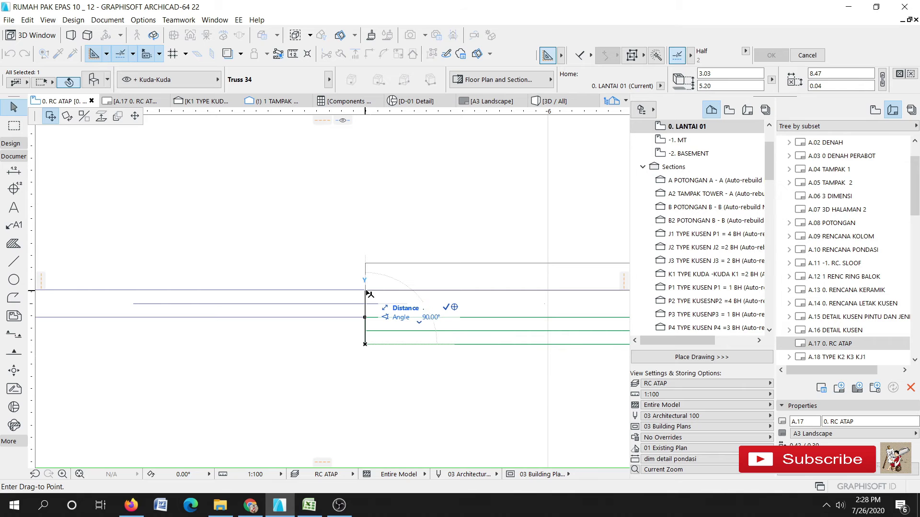
{"action": "type", "text": "0"}
{"action": "key", "text": "Return"}
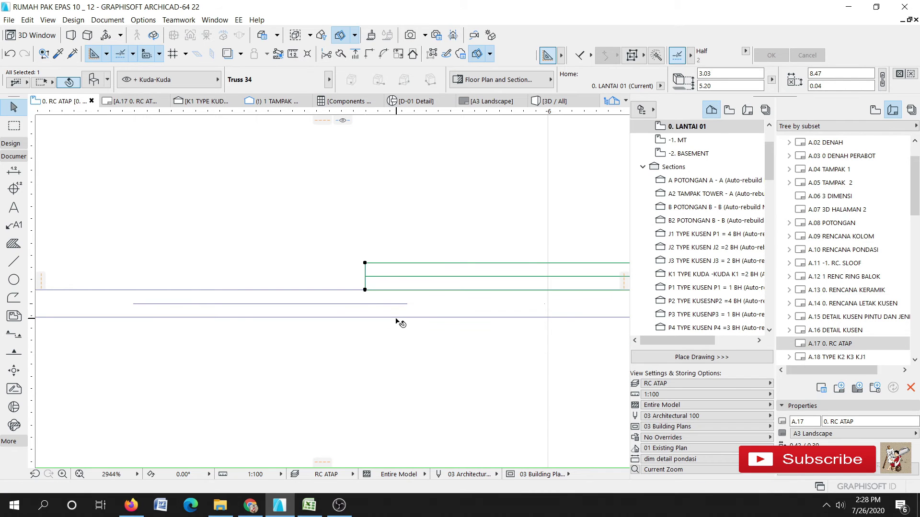
{"action": "key", "text": "Escape"}
Step: Delete the chord truss object from the K1 section, keeping the web truss
{"action": "scroll", "coordinate": [355, 289], "scroll_direction": "down", "scroll_amount": 5}
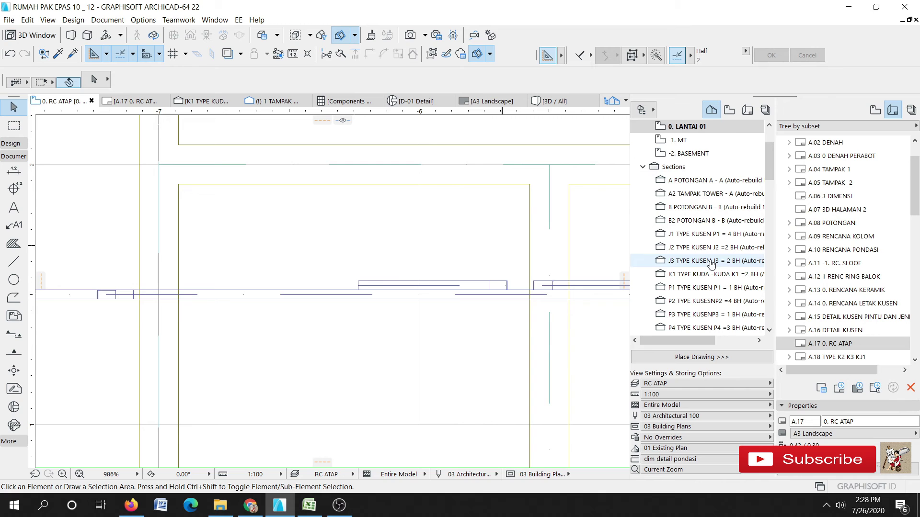
{"action": "double_click", "coordinate": [690, 271]}
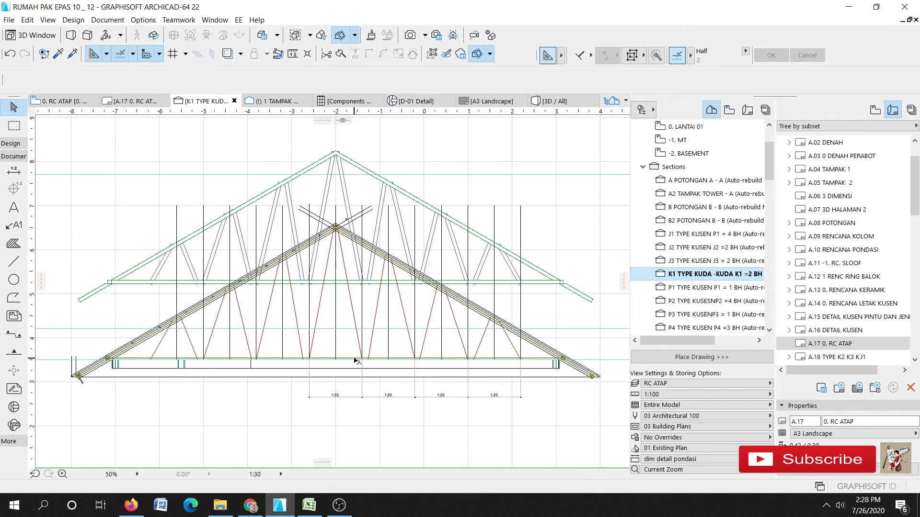
{"action": "left_click", "coordinate": [423, 206]}
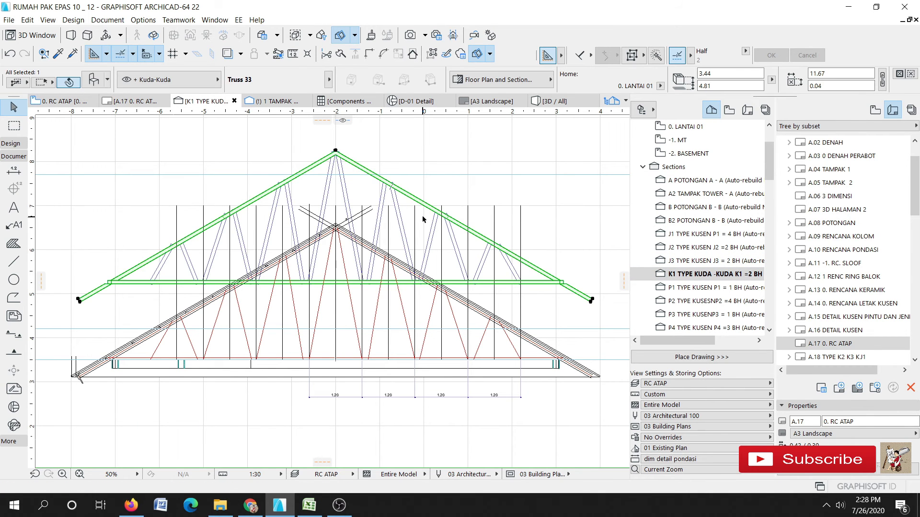
{"action": "key", "text": "Delete"}
Step: Create a rolled steel truss from the two sloping chord lines in the K1 section, using the second C-channel position option, and save it
{"action": "left_click", "coordinate": [361, 358]}
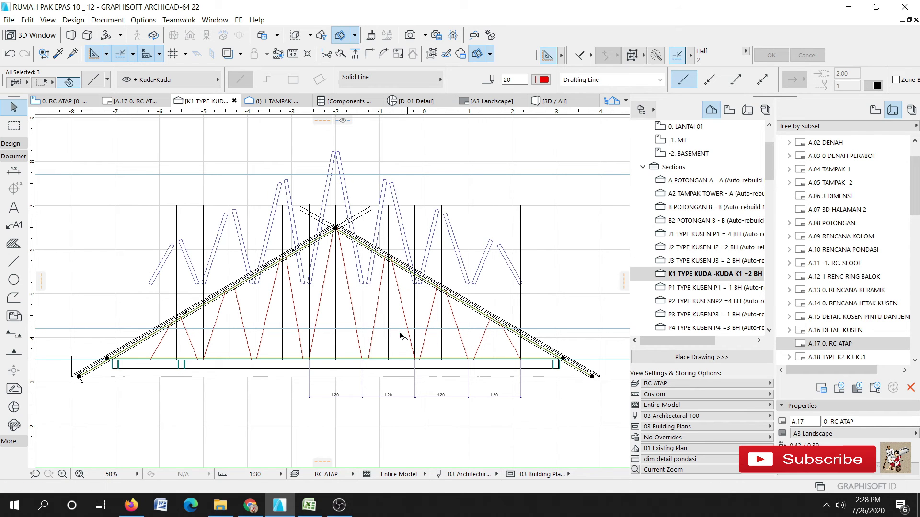
{"action": "left_click", "coordinate": [606, 371]}
{"action": "scroll", "coordinate": [592, 379], "scroll_direction": "up", "scroll_amount": 3}
{"action": "left_click", "coordinate": [594, 376]}
{"action": "scroll", "coordinate": [596, 373], "scroll_direction": "down", "scroll_amount": 3}
{"action": "scroll", "coordinate": [96, 366], "scroll_direction": "up", "scroll_amount": 4}
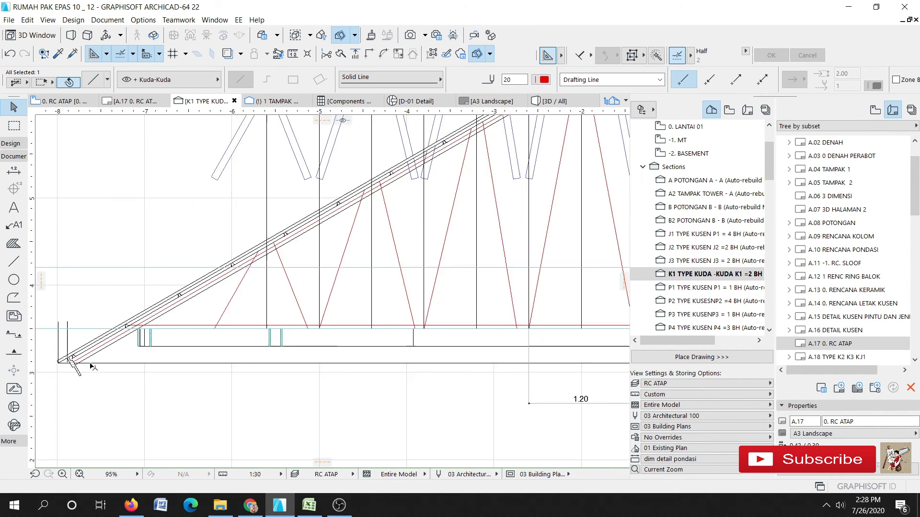
{"action": "left_click", "coordinate": [59, 350], "text": "shift"}
{"action": "scroll", "coordinate": [60, 350], "scroll_direction": "down", "scroll_amount": 2}
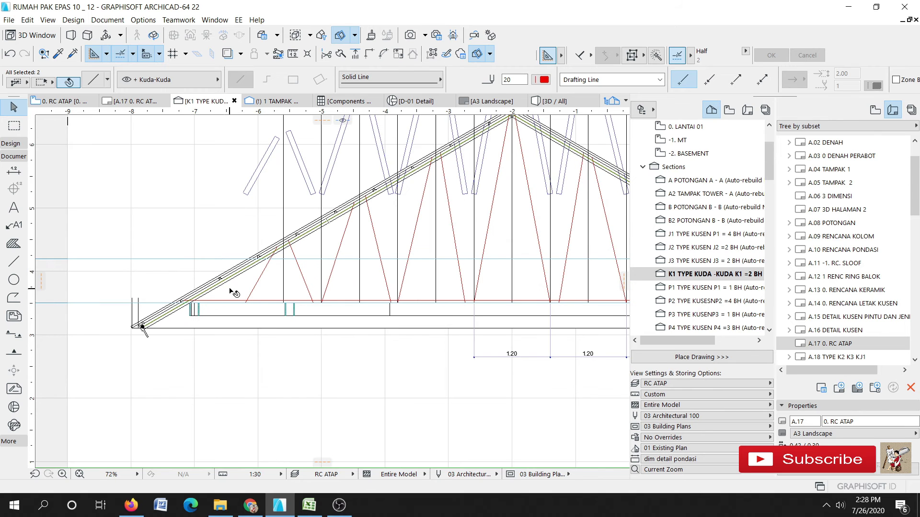
{"action": "left_click", "coordinate": [67, 20]}
{"action": "mouse_move", "coordinate": [133, 261]}
{"action": "mouse_move", "coordinate": [235, 259]}
{"action": "left_click", "coordinate": [301, 260]}
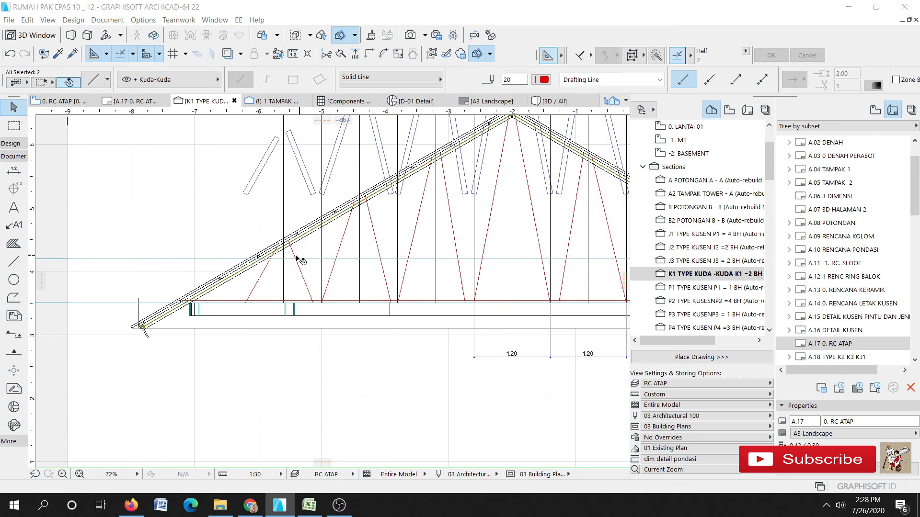
{"action": "left_click", "coordinate": [431, 134]}
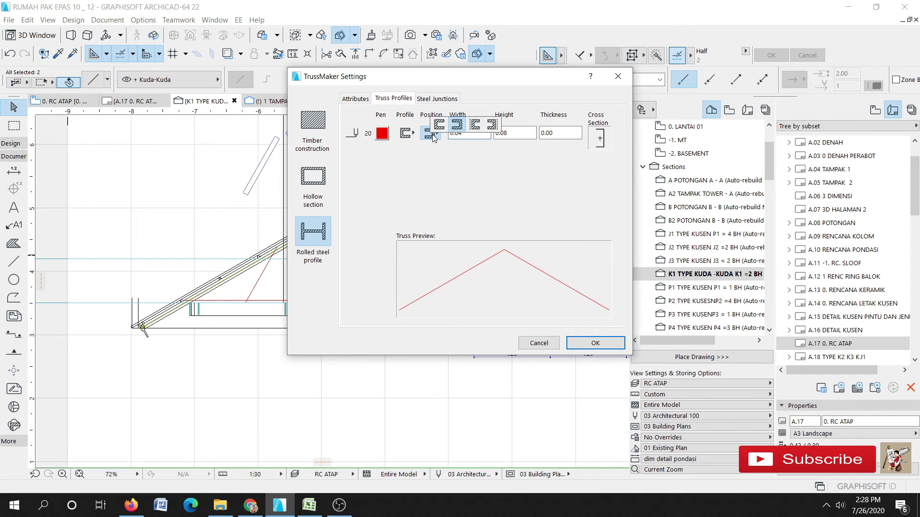
{"action": "left_click", "coordinate": [456, 127]}
{"action": "left_click", "coordinate": [613, 343]}
{"action": "left_click", "coordinate": [646, 344]}
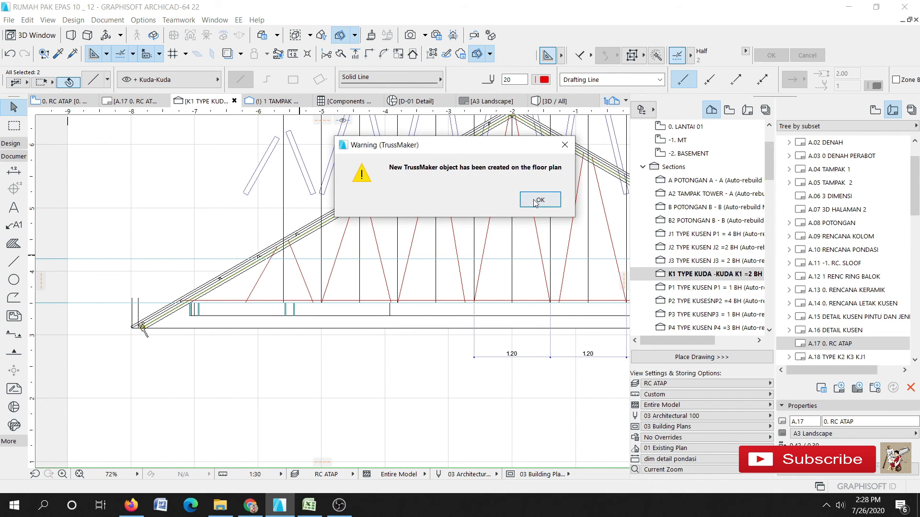
{"action": "left_click", "coordinate": [535, 201]}
Step: Create a separate truss from the horizontal bottom chord line with a rolled steel C-channel 0.04 wide and 0.08 high, and save it
{"action": "left_click", "coordinate": [246, 302]}
{"action": "left_click", "coordinate": [69, 20]}
{"action": "mouse_move", "coordinate": [135, 259]}
{"action": "mouse_move", "coordinate": [249, 261]}
{"action": "left_click", "coordinate": [305, 262]}
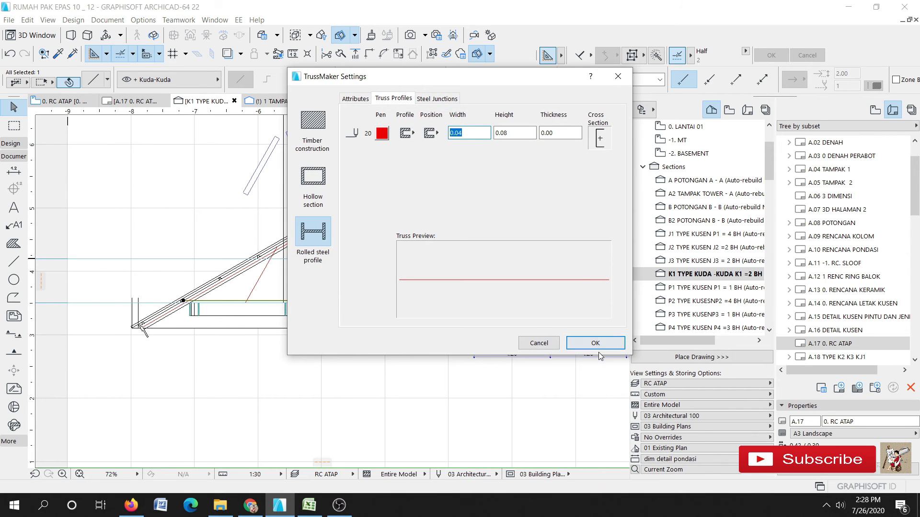
{"action": "left_click", "coordinate": [596, 343]}
{"action": "left_click", "coordinate": [646, 343]}
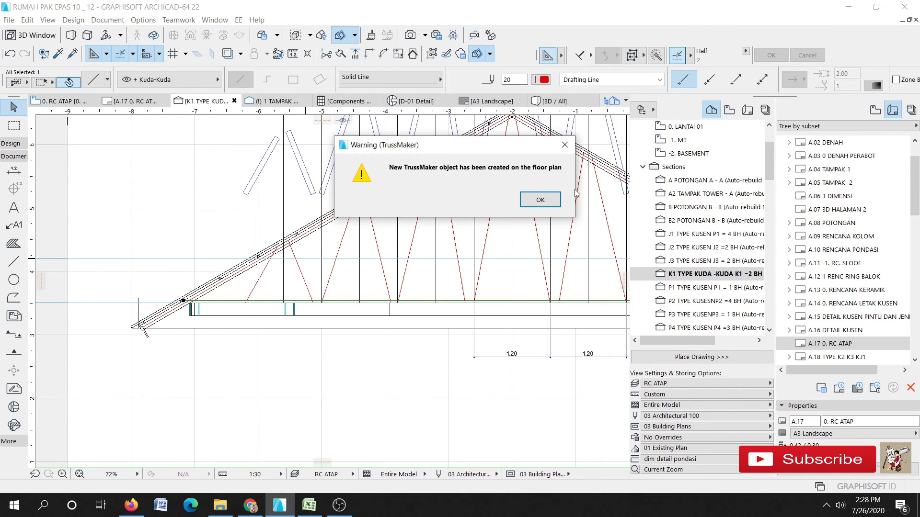
{"action": "left_click", "coordinate": [538, 198]}
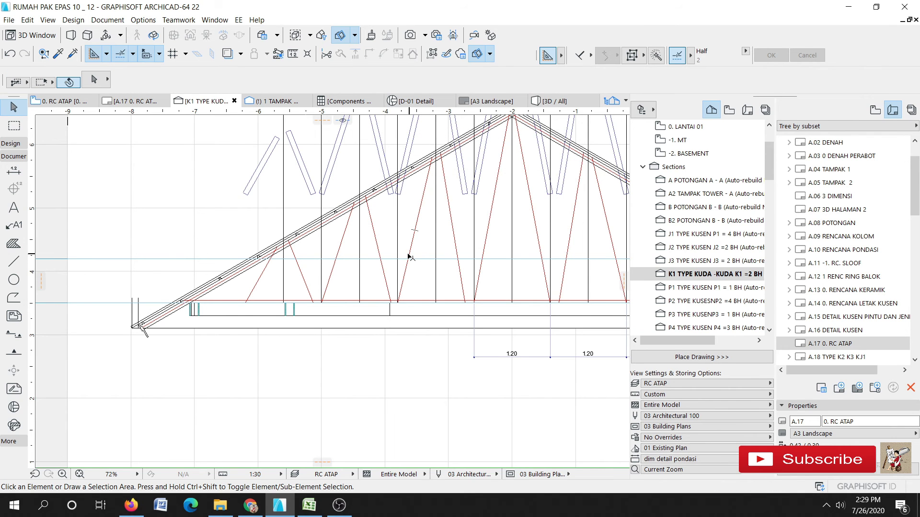
Step: Check the trusses in 3D and override the surface of all three truss objects with Mtl-Aluminium from the floor plan
{"action": "key", "text": "F3"}
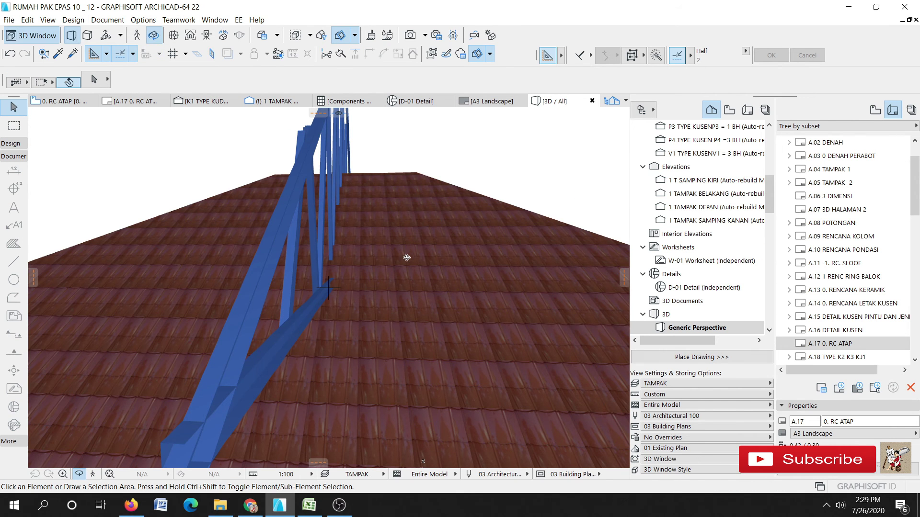
{"action": "middle_click_drag", "start_coordinate": [315, 273], "coordinate": [292, 234]}
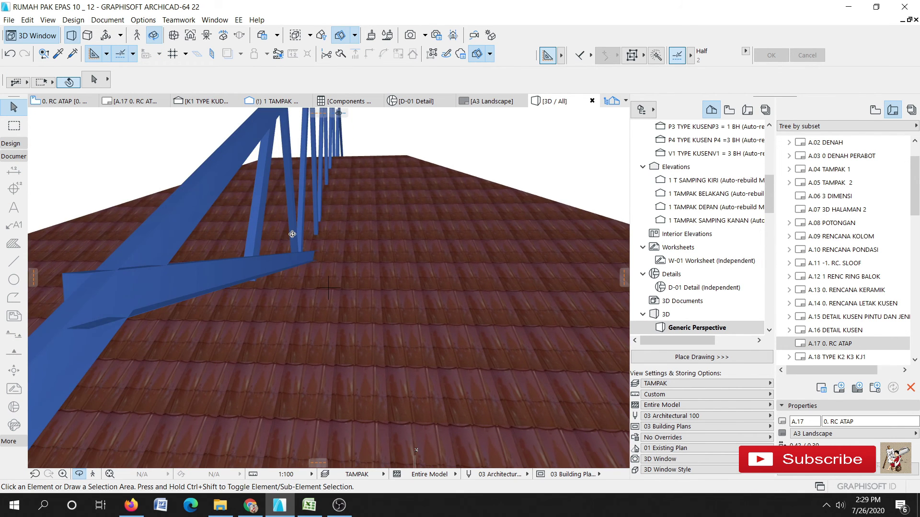
{"action": "key", "text": "F2"}
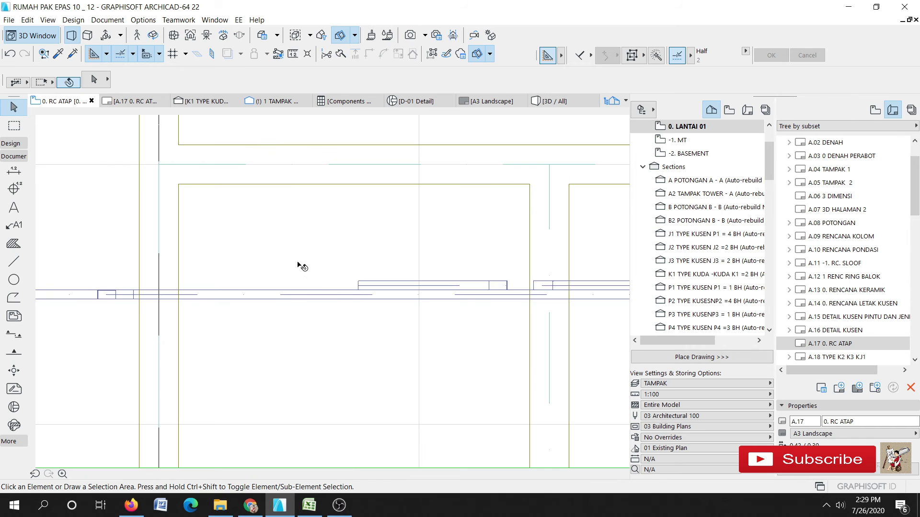
{"action": "left_click", "coordinate": [359, 282], "text": "shift"}
{"action": "scroll", "coordinate": [383, 297], "scroll_direction": "down", "scroll_amount": 2}
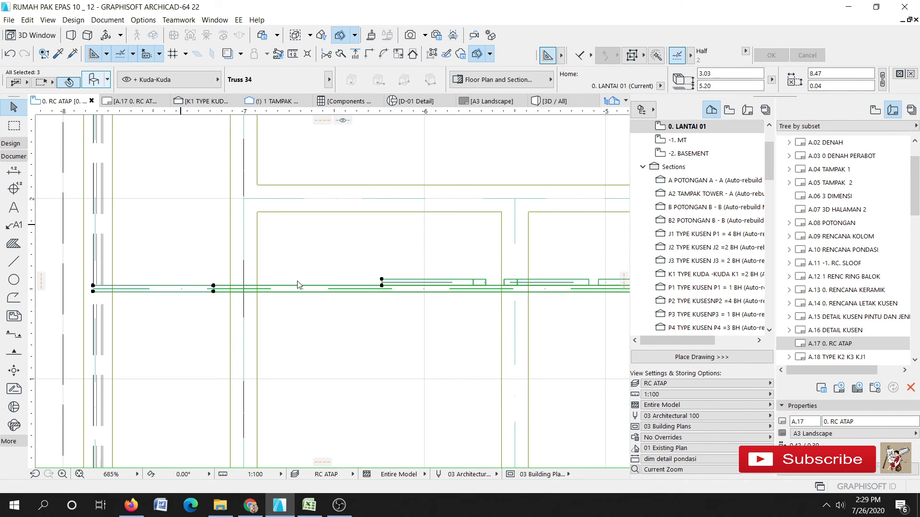
{"action": "key", "text": "ctrl+t"}
{"action": "scroll", "coordinate": [622, 307], "scroll_direction": "down", "scroll_amount": 3}
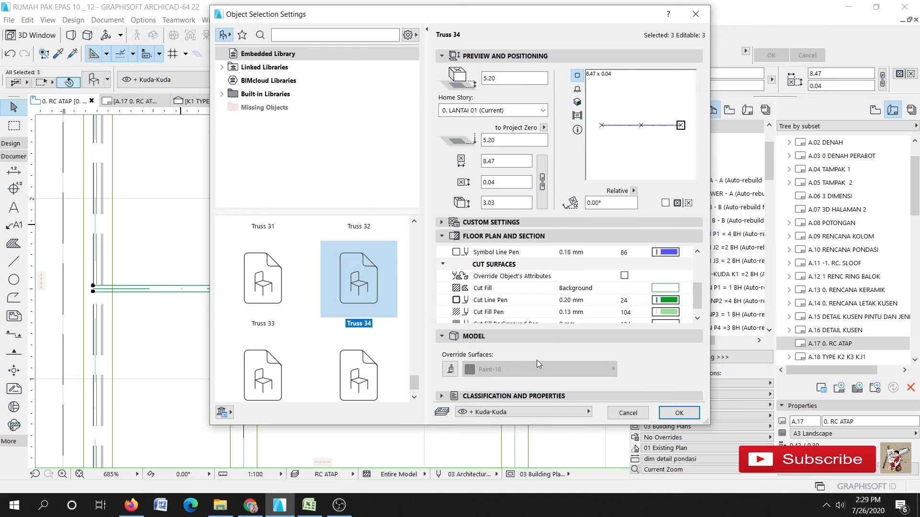
{"action": "left_click", "coordinate": [450, 370]}
{"action": "left_click", "coordinate": [511, 368]}
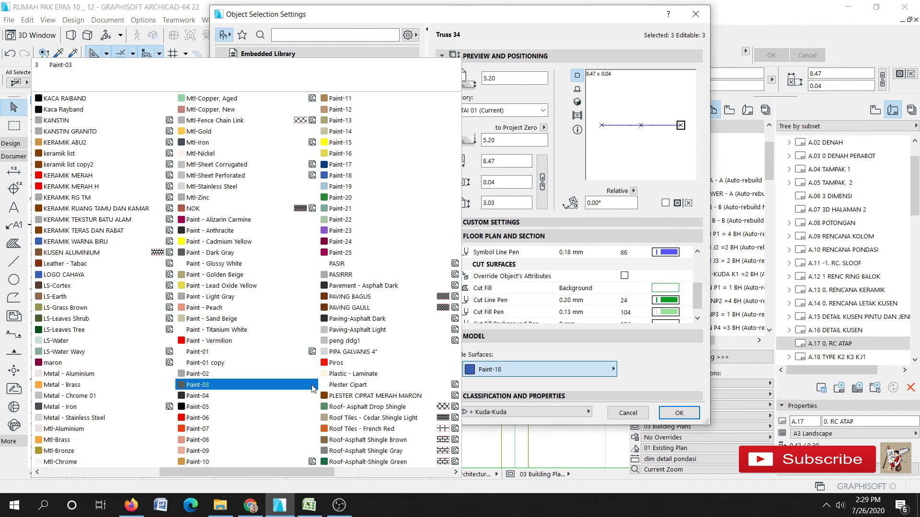
{"action": "scroll", "coordinate": [310, 390], "scroll_direction": "down", "scroll_amount": 1}
{"action": "scroll", "coordinate": [310, 390], "scroll_direction": "up", "scroll_amount": 2}
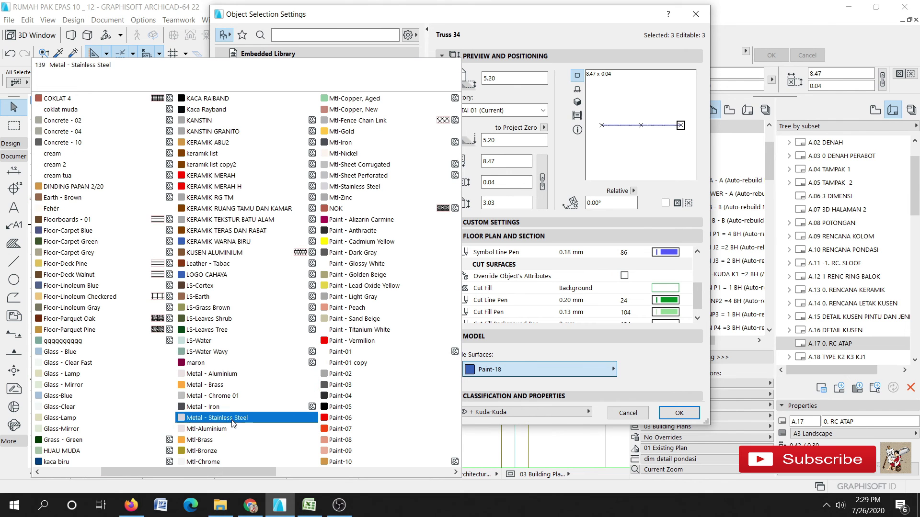
{"action": "left_click", "coordinate": [250, 428]}
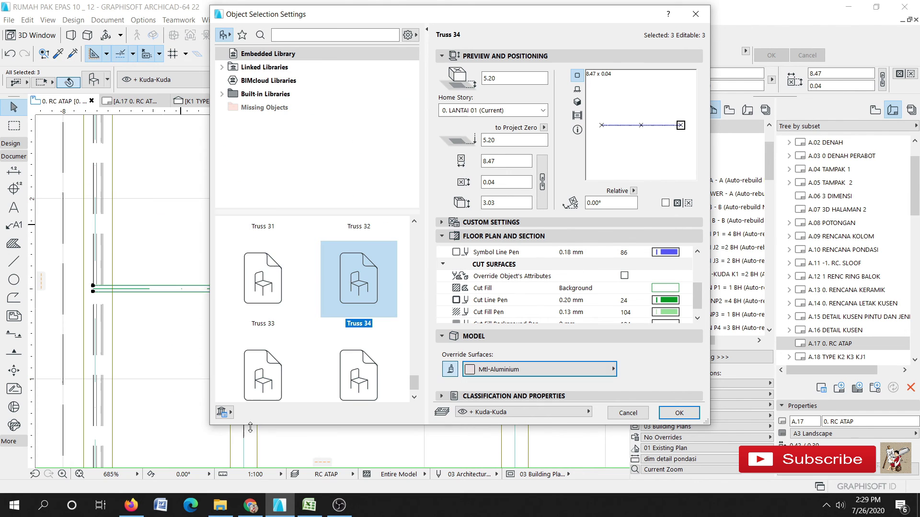
{"action": "left_click", "coordinate": [669, 413]}
Step: Inspect the recoloured trusses in 3D from several angles, selecting the chord and web objects to check them
{"action": "left_click", "coordinate": [71, 36]}
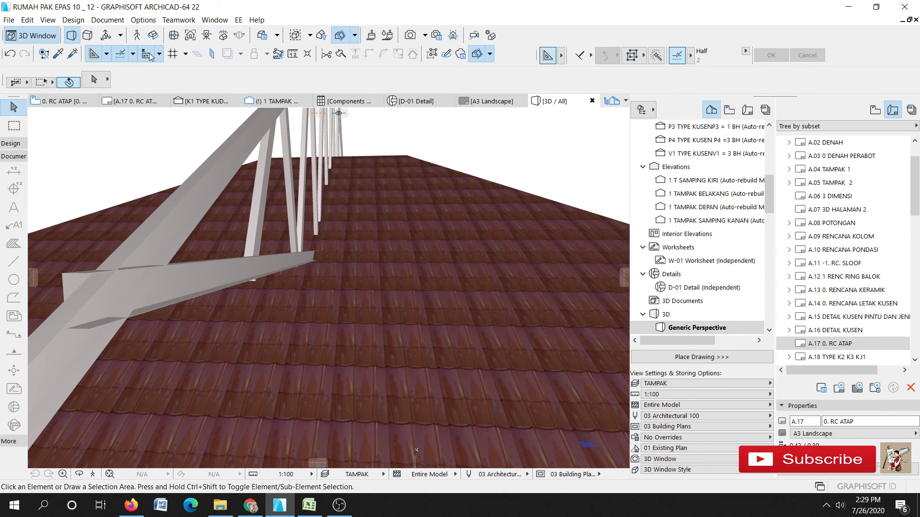
{"action": "middle_click_drag", "start_coordinate": [178, 165], "coordinate": [356, 249], "text": "shift"}
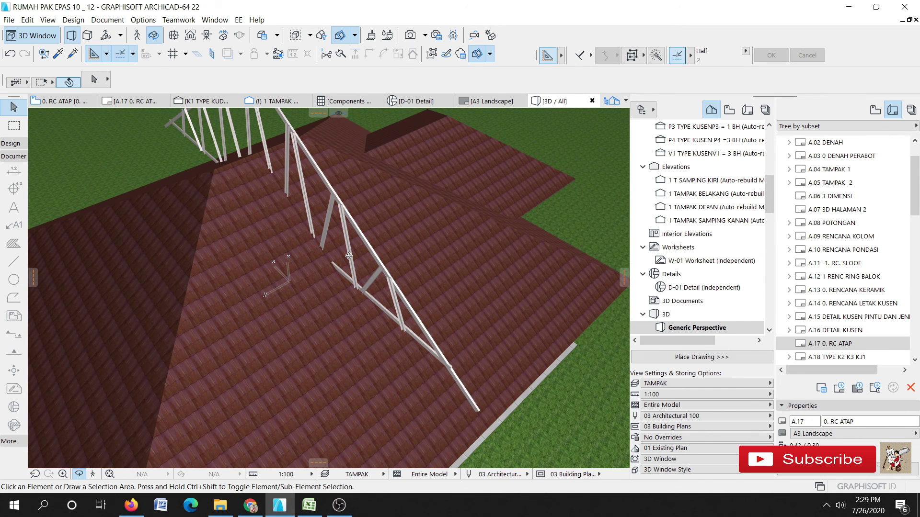
{"action": "key", "text": "F2"}
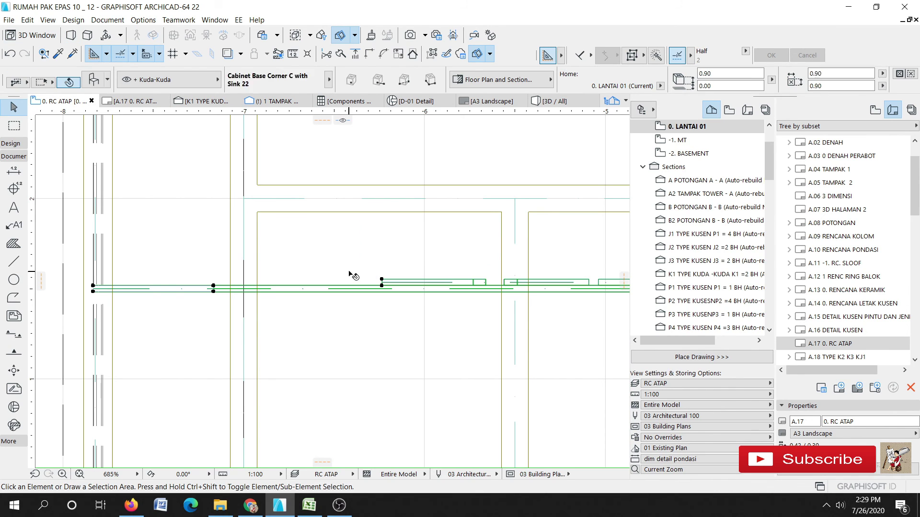
{"action": "key", "text": "F3"}
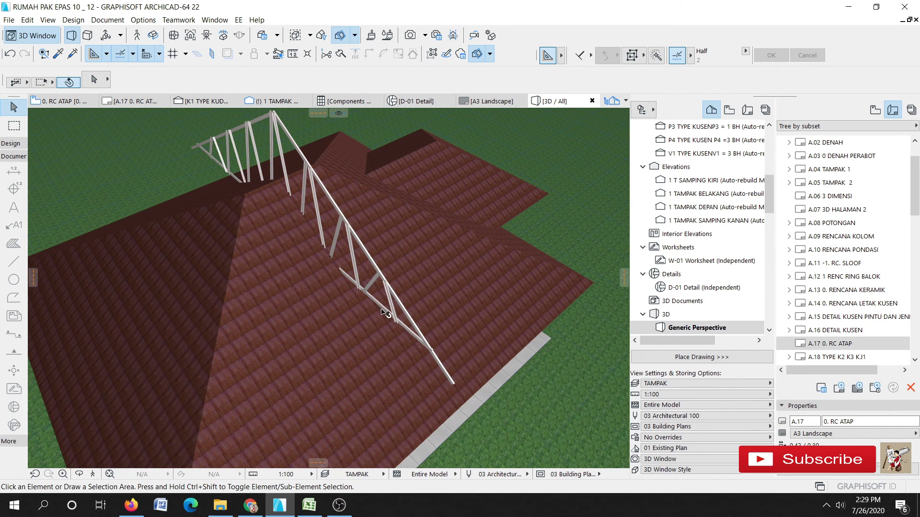
{"action": "left_click", "coordinate": [393, 292]}
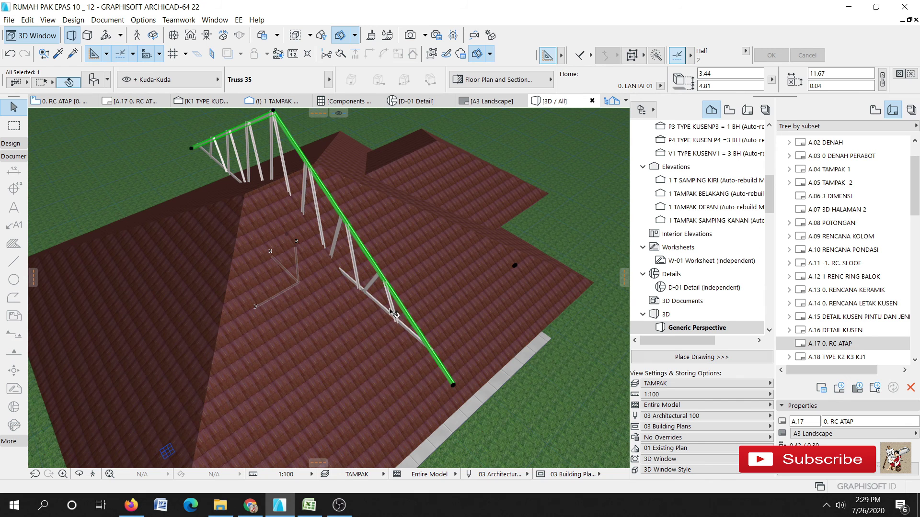
{"action": "left_click", "coordinate": [412, 332], "text": "shift"}
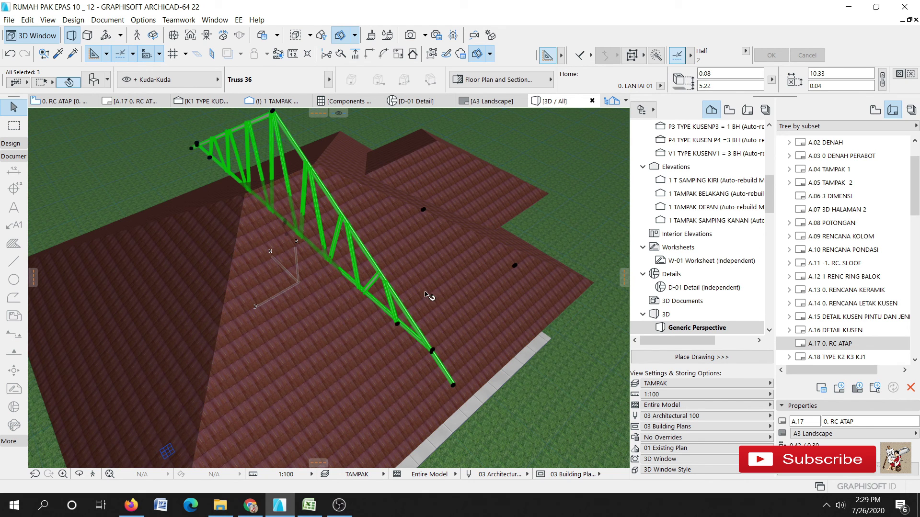
{"action": "key", "text": "Escape"}
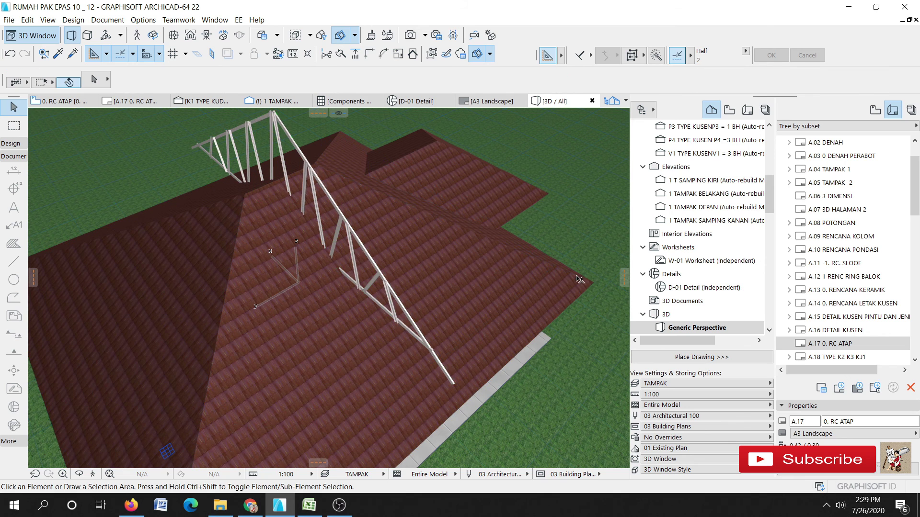
Step: Move the three trusses 1.72 straight down in the K1 section so the bottom chord's lower edge meets the 1. LANTAI 02 level
{"action": "scroll", "coordinate": [700, 206], "scroll_direction": "up", "scroll_amount": 2}
{"action": "double_click", "coordinate": [695, 165]}
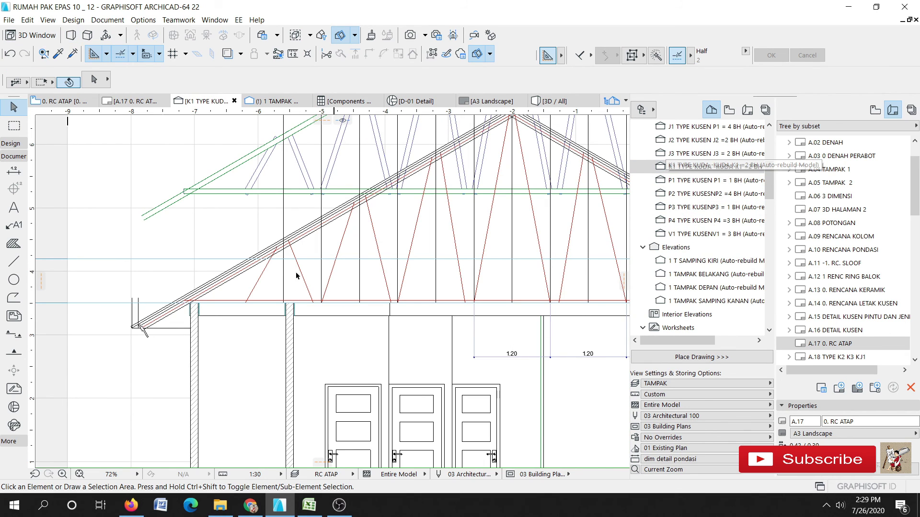
{"action": "left_click", "coordinate": [266, 189]}
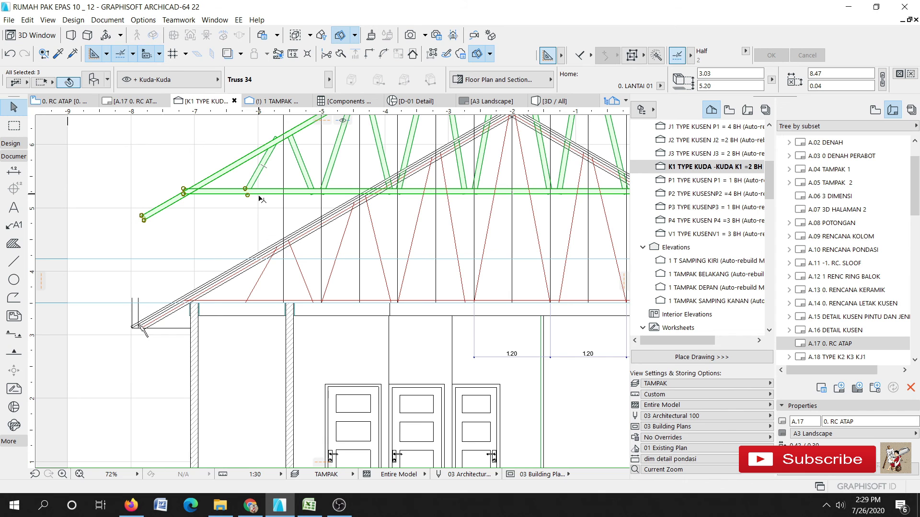
{"action": "scroll", "coordinate": [257, 201], "scroll_direction": "up", "scroll_amount": 12}
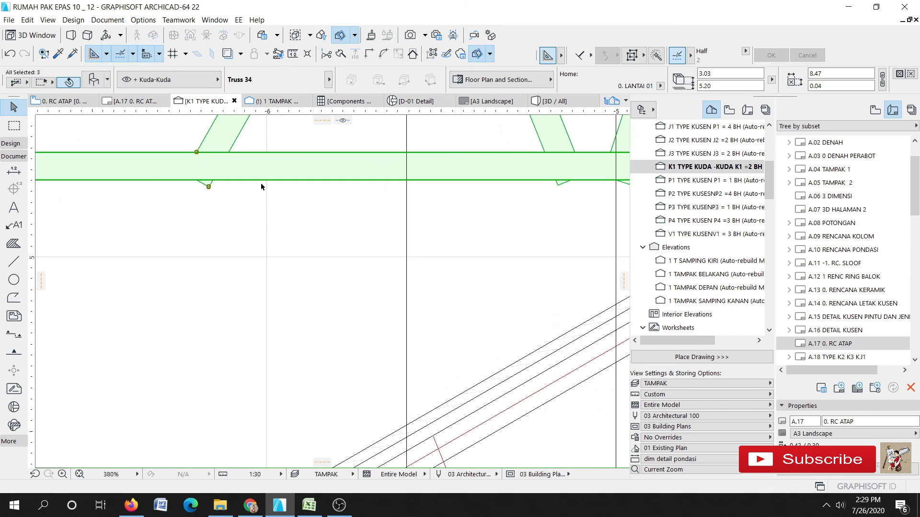
{"action": "scroll", "coordinate": [258, 173], "scroll_direction": "up", "scroll_amount": 5}
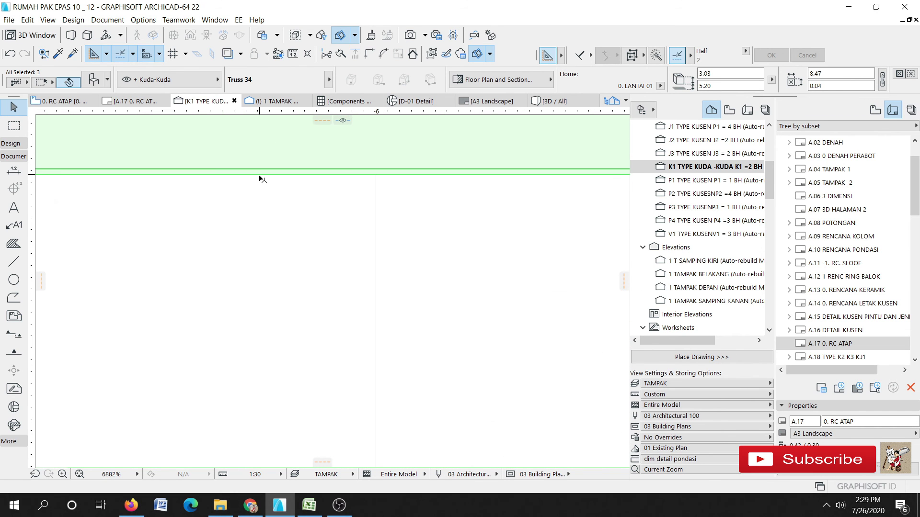
{"action": "scroll", "coordinate": [259, 182], "scroll_direction": "down", "scroll_amount": 5}
{"action": "left_click", "coordinate": [252, 182]}
{"action": "middle_click_drag", "start_coordinate": [249, 353], "coordinate": [266, 211]}
{"action": "scroll", "coordinate": [253, 309], "scroll_direction": "up", "scroll_amount": 4}
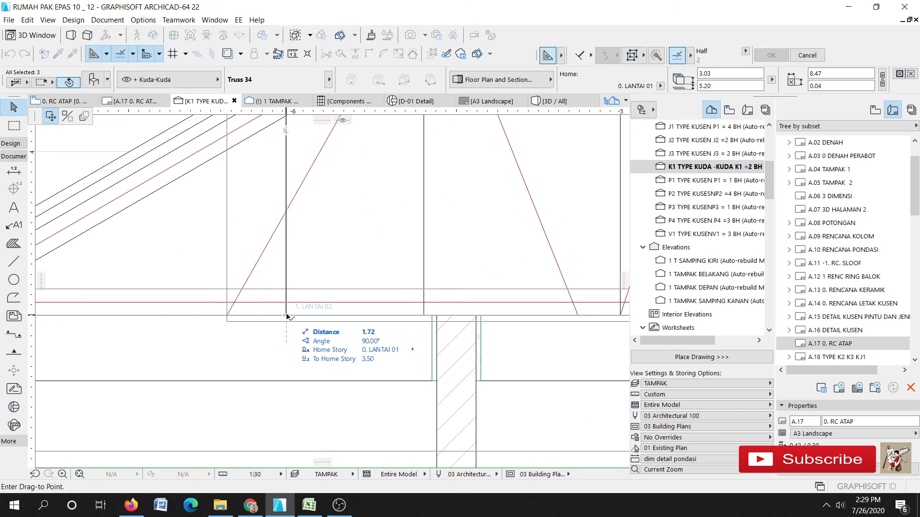
{"action": "scroll", "coordinate": [298, 263], "scroll_direction": "down", "scroll_amount": 10}
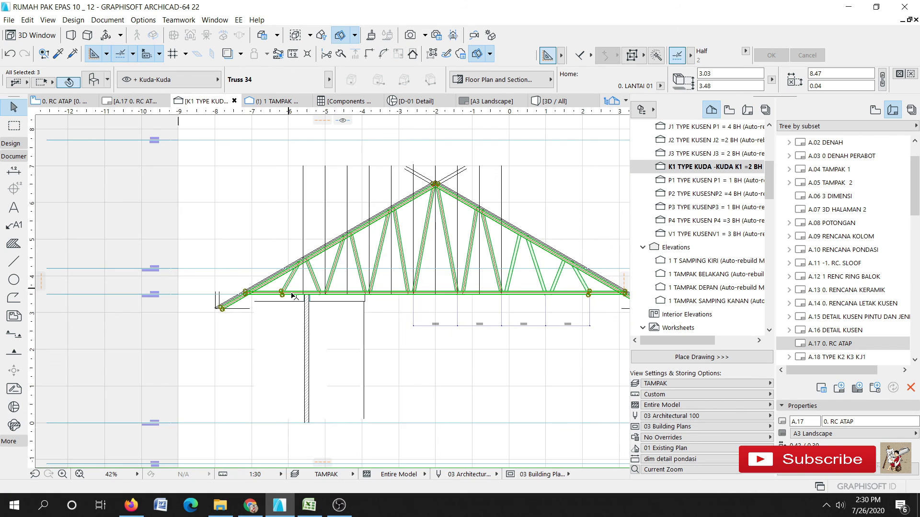
Step: Examine the fit of the lowered trusses at the eave in the section and against the roof in 3D
{"action": "left_click", "coordinate": [295, 293]}
{"action": "scroll", "coordinate": [225, 310], "scroll_direction": "up", "scroll_amount": 6}
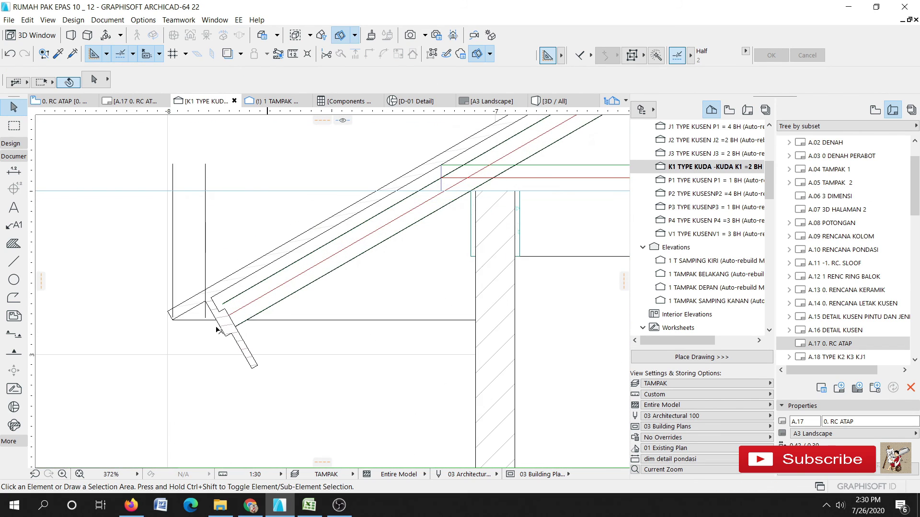
{"action": "key", "text": "F3"}
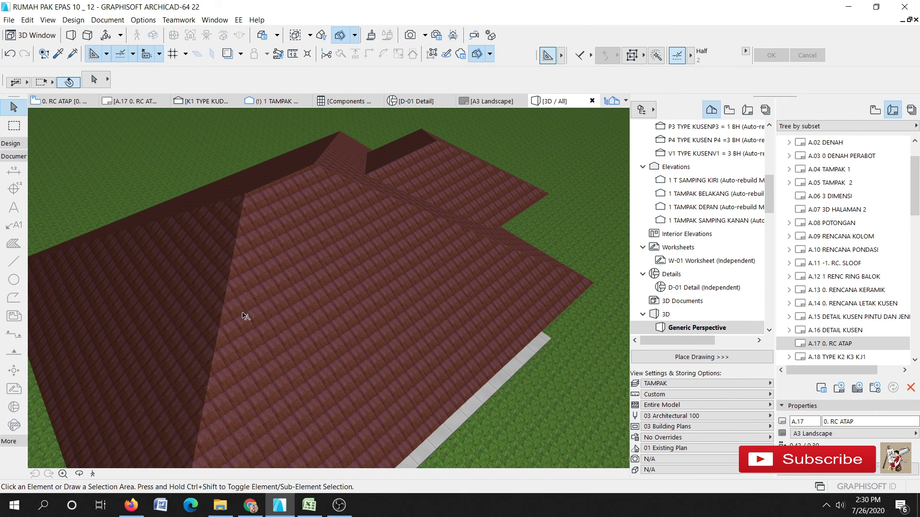
Step: Move the three truss objects in the floor plan from their midpoint to the upper ridge end where the hip lines meet
{"action": "key", "text": "F2"}
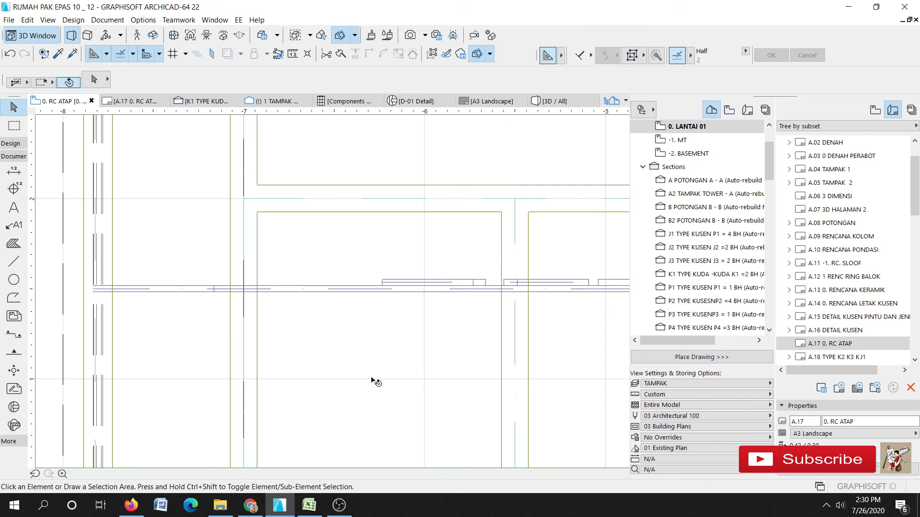
{"action": "scroll", "coordinate": [314, 360], "scroll_direction": "down", "scroll_amount": 6}
{"action": "left_click", "coordinate": [332, 342]}
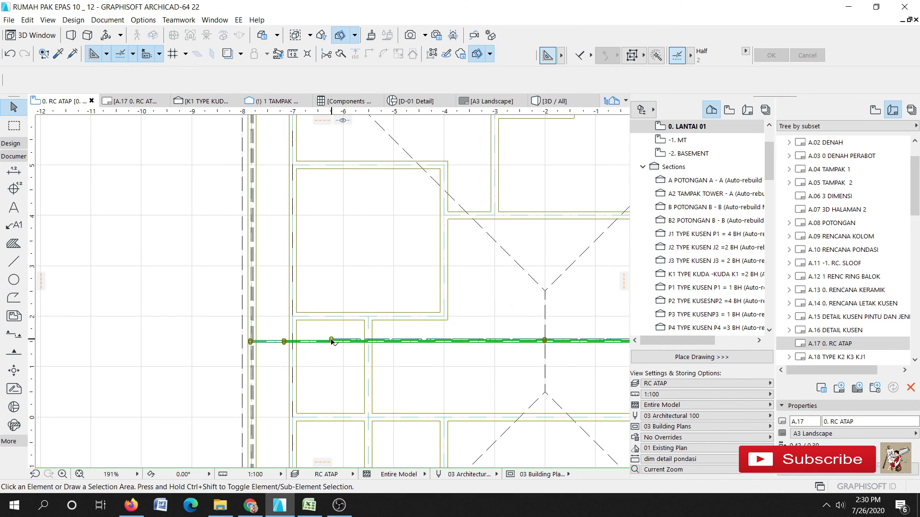
{"action": "scroll", "coordinate": [554, 335], "scroll_direction": "up", "scroll_amount": 7}
{"action": "scroll", "coordinate": [462, 359], "scroll_direction": "up", "scroll_amount": 7}
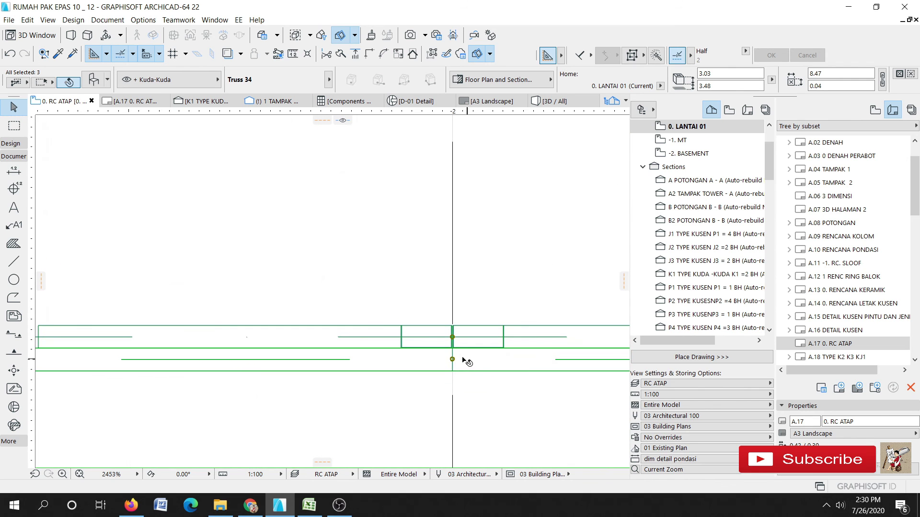
{"action": "left_click", "coordinate": [457, 387]}
{"action": "scroll", "coordinate": [437, 431], "scroll_direction": "down", "scroll_amount": 12}
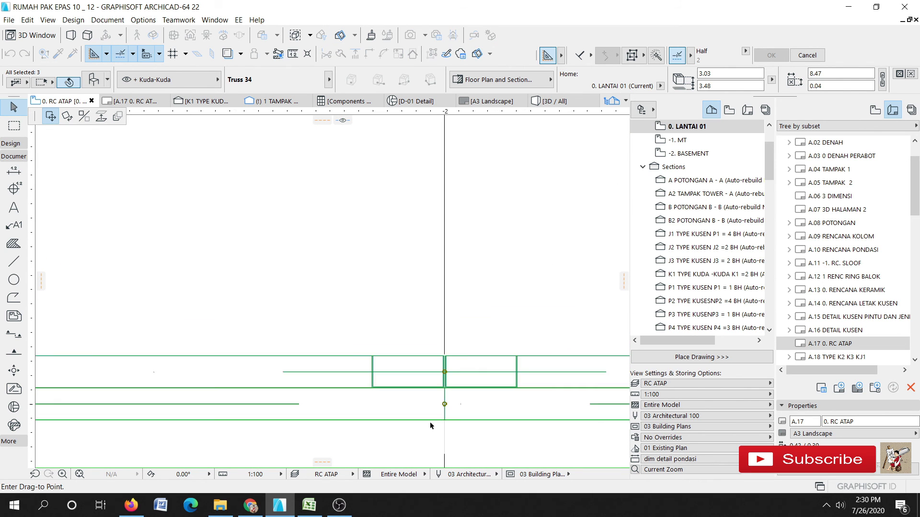
{"action": "left_click", "coordinate": [435, 314]}
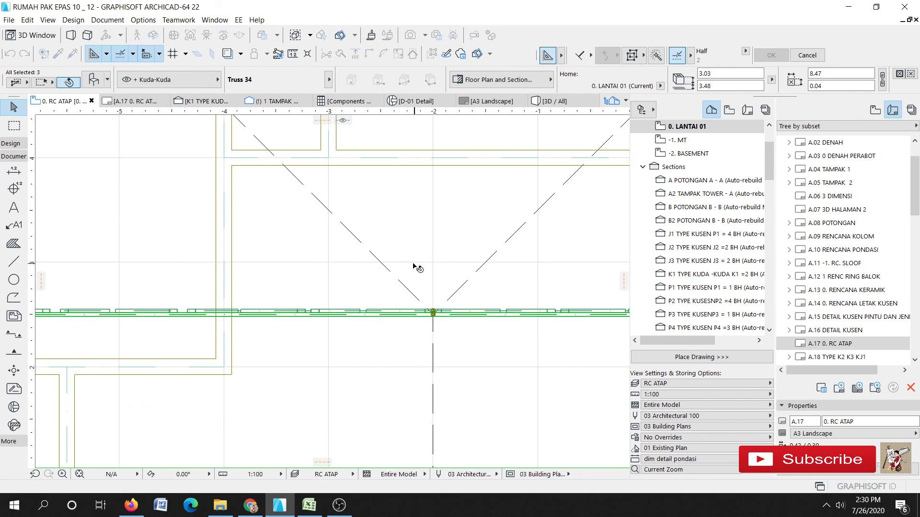
Step: Mirror a copy of the trusses about a horizontal axis through the ridge's midpoint, placing it at the opposite ridge end
{"action": "scroll", "coordinate": [372, 270], "scroll_direction": "down", "scroll_amount": 5}
{"action": "key", "text": "ctrl+alt+m"}
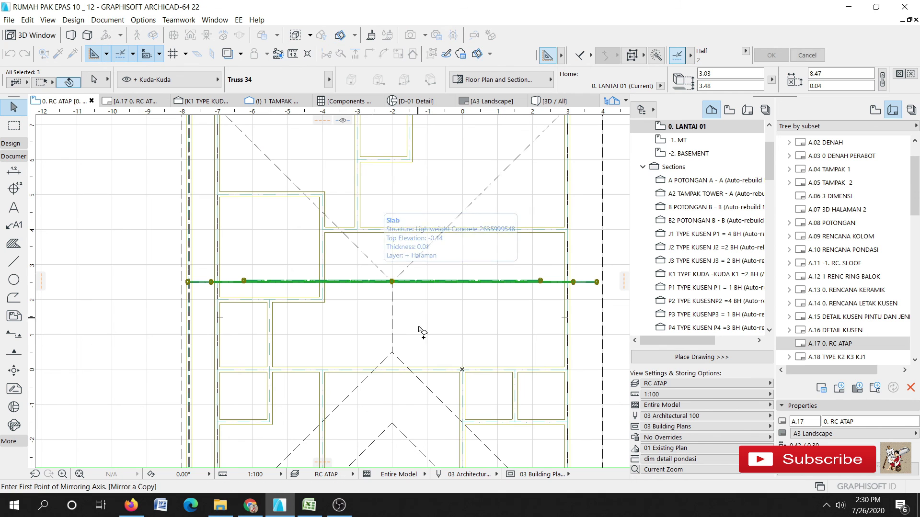
{"action": "left_click", "coordinate": [392, 317]}
{"action": "left_click", "coordinate": [467, 317]}
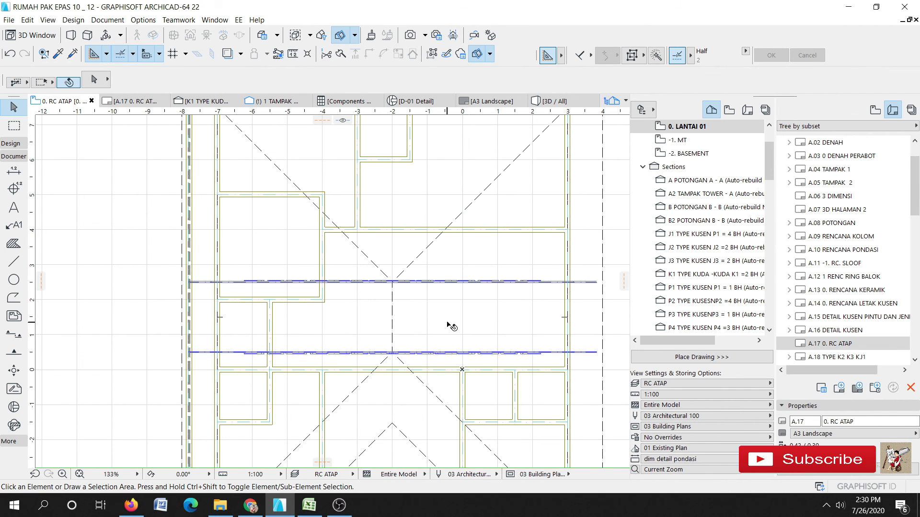
Step: Hide the roof's layer in the 3D view to expose the trusses
{"action": "key", "text": "F3"}
{"action": "left_click", "coordinate": [363, 272]}
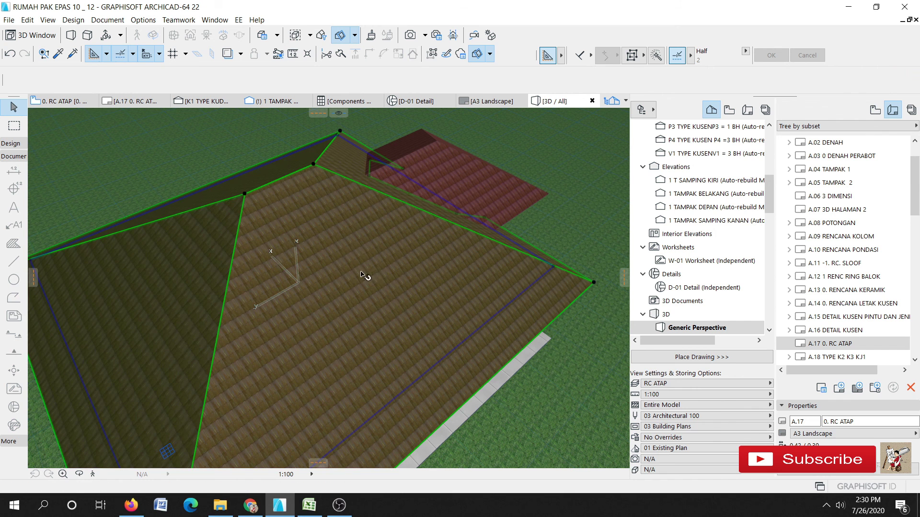
{"action": "right_click", "coordinate": [392, 271]}
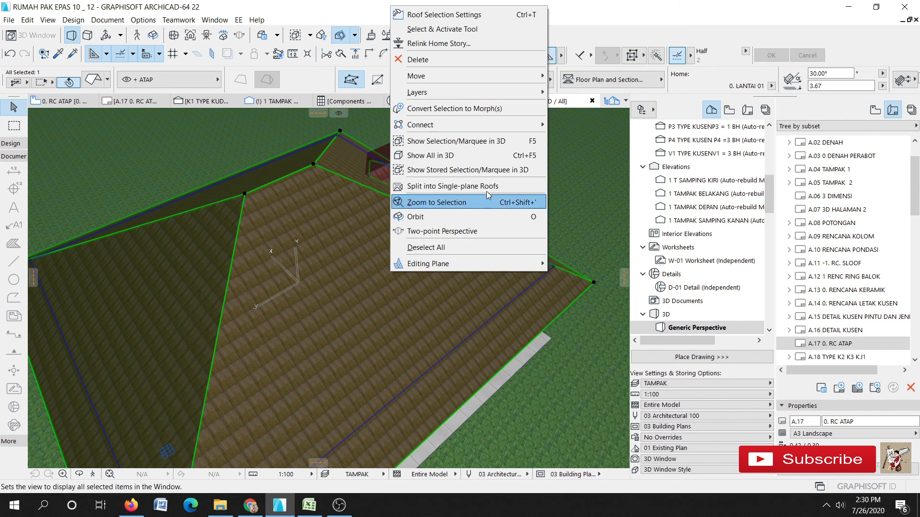
{"action": "mouse_move", "coordinate": [511, 93]}
{"action": "left_click", "coordinate": [592, 114]}
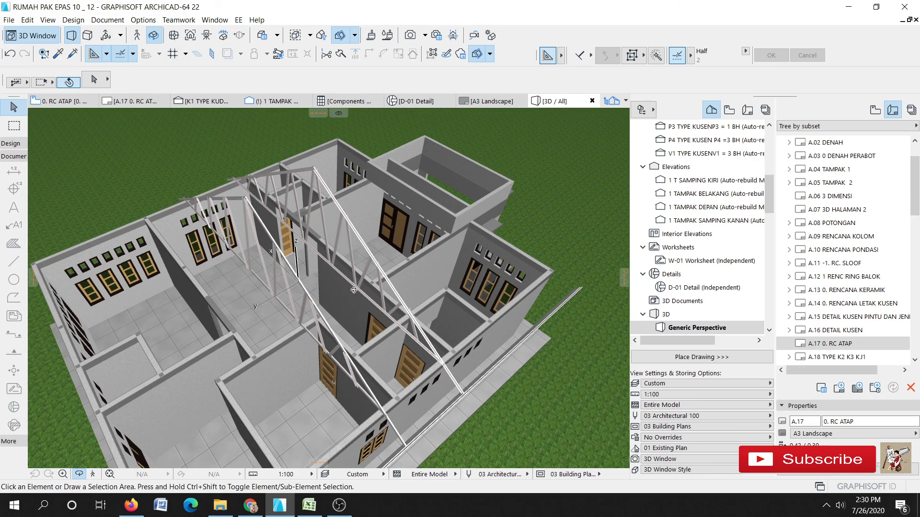
Step: Examine both trusses' placement over the walls in 3D from several angles and return to the floor plan
{"action": "middle_click_drag", "start_coordinate": [367, 313], "coordinate": [337, 289], "text": "shift"}
{"action": "scroll", "coordinate": [310, 266], "scroll_direction": "up", "scroll_amount": 4}
{"action": "scroll", "coordinate": [180, 331], "scroll_direction": "up", "scroll_amount": 3}
{"action": "middle_click_drag", "start_coordinate": [196, 327], "coordinate": [418, 321], "text": "shift"}
{"action": "scroll", "coordinate": [418, 322], "scroll_direction": "down", "scroll_amount": 3}
{"action": "scroll", "coordinate": [362, 280], "scroll_direction": "down", "scroll_amount": 3}
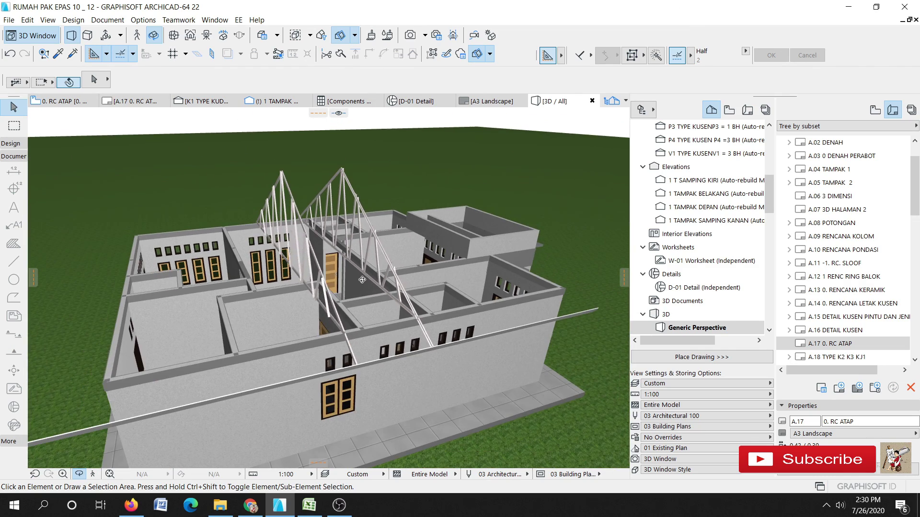
{"action": "middle_click_drag", "start_coordinate": [362, 279], "coordinate": [328, 285], "text": "shift"}
{"action": "scroll", "coordinate": [328, 286], "scroll_direction": "up", "scroll_amount": 3}
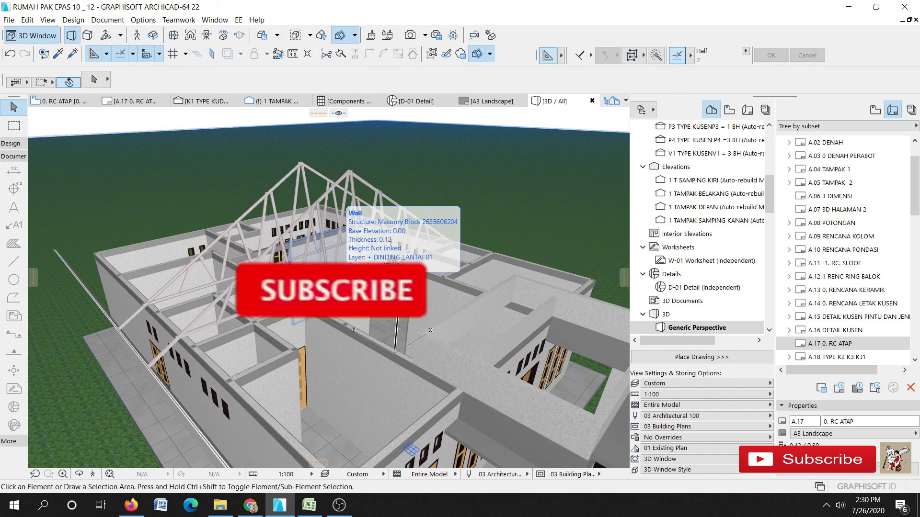
{"action": "key", "text": "F2"}
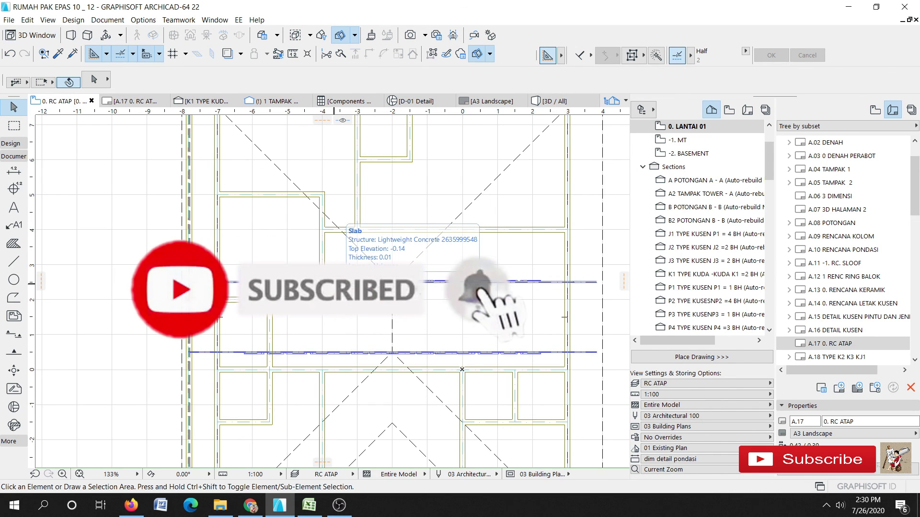